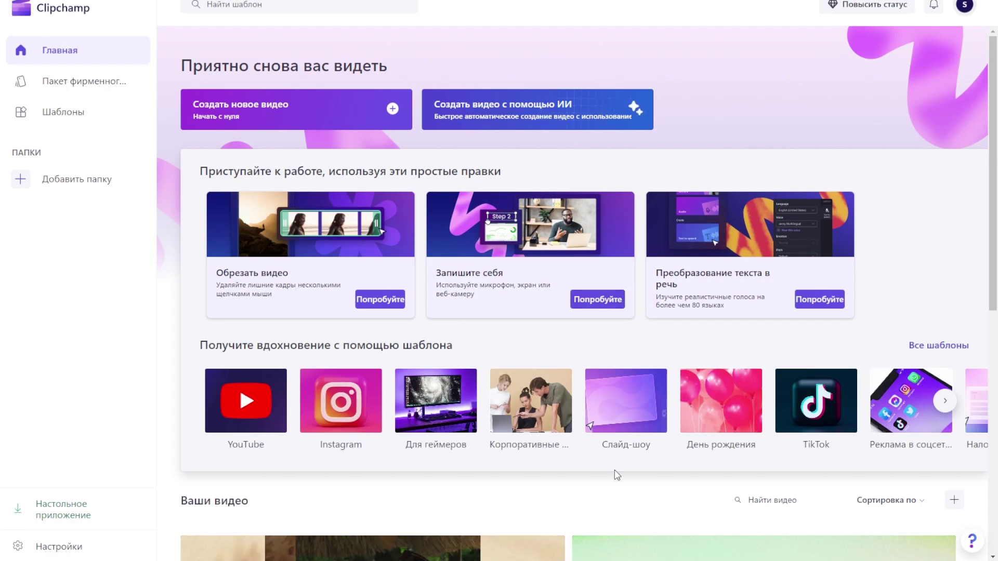
# Step: Start a new AI-generated video and title it "Майстерклас 1"
pyautogui.scroll(-1, 617, 475)
pyautogui.scroll(1, 616, 475)
pyautogui.click(530, 120)
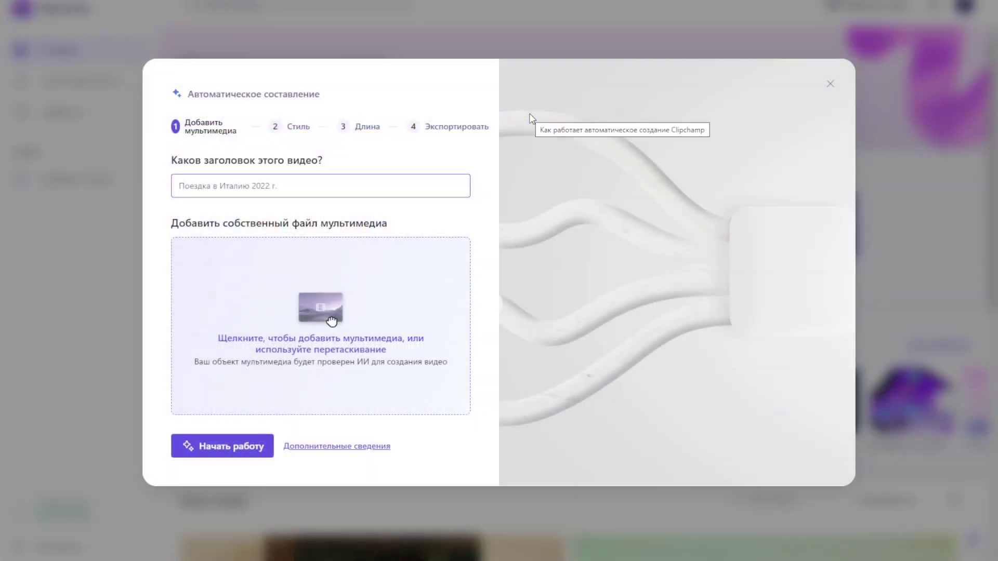
pyautogui.click(237, 184)
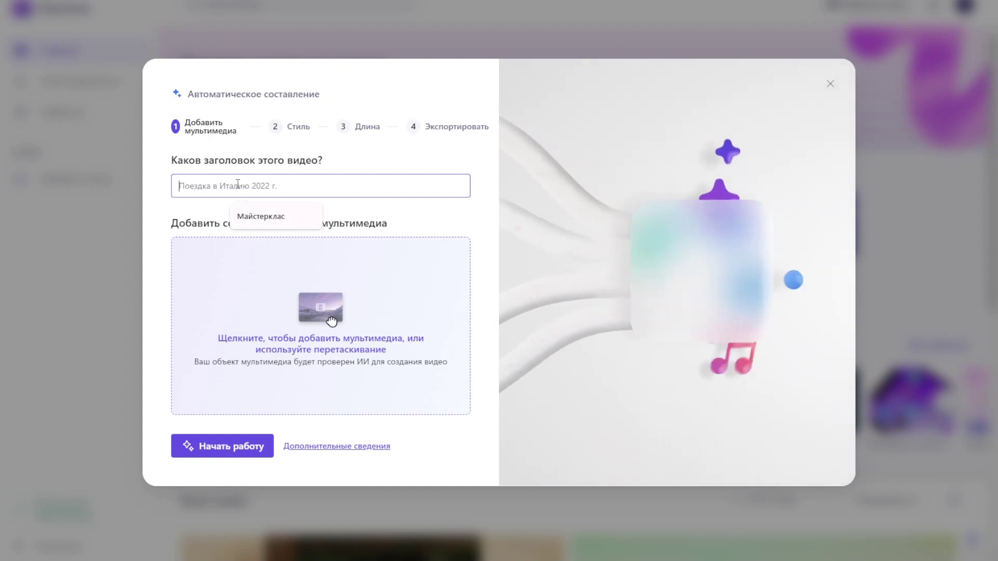
pyautogui.write('Ма')
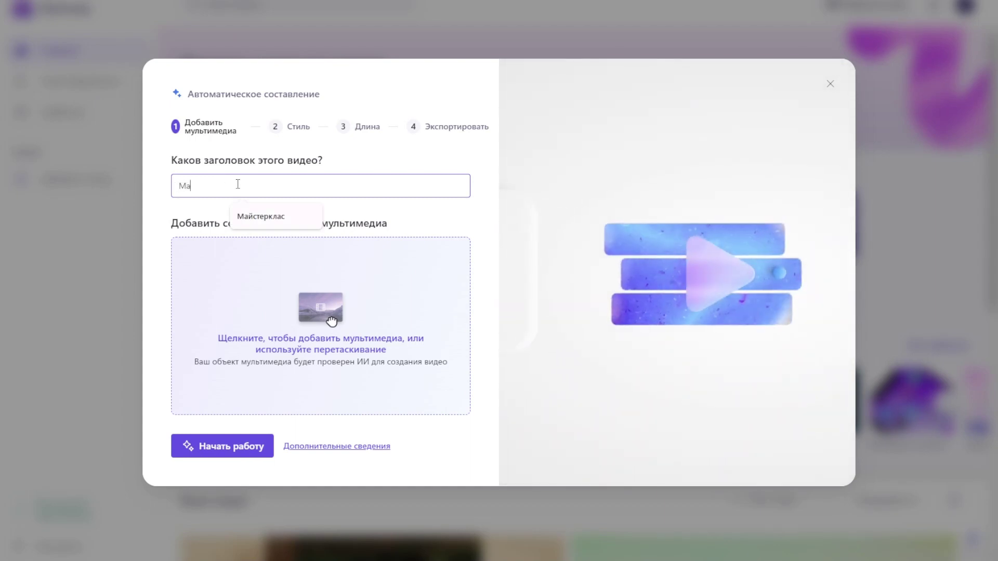
pyautogui.write('йстерклас 1')
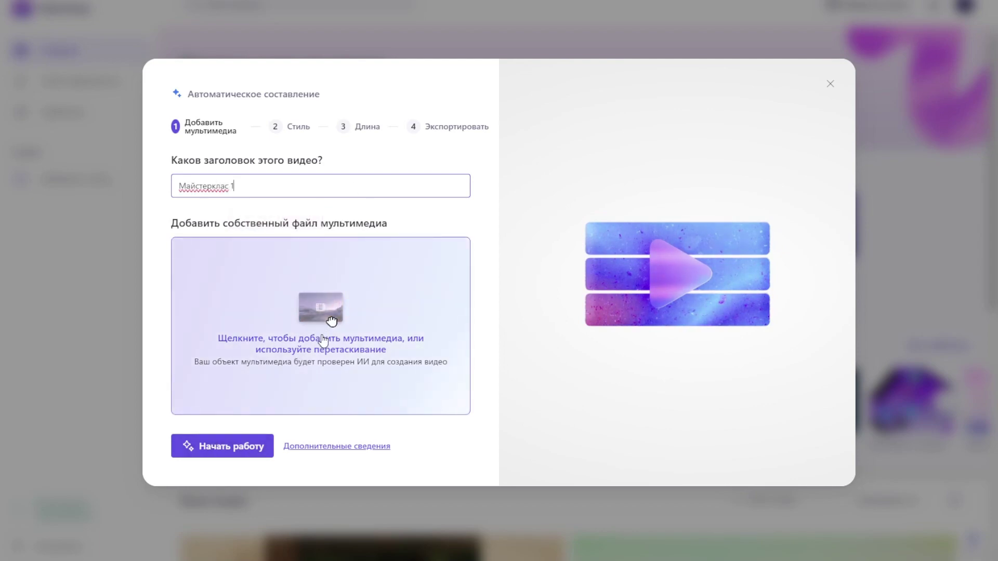
# Step: Add the photos from the file starting 11731610 through the one starting 18222010, plus photo_2024-03-26_02-34-19, as the video's media
pyautogui.click(324, 340)
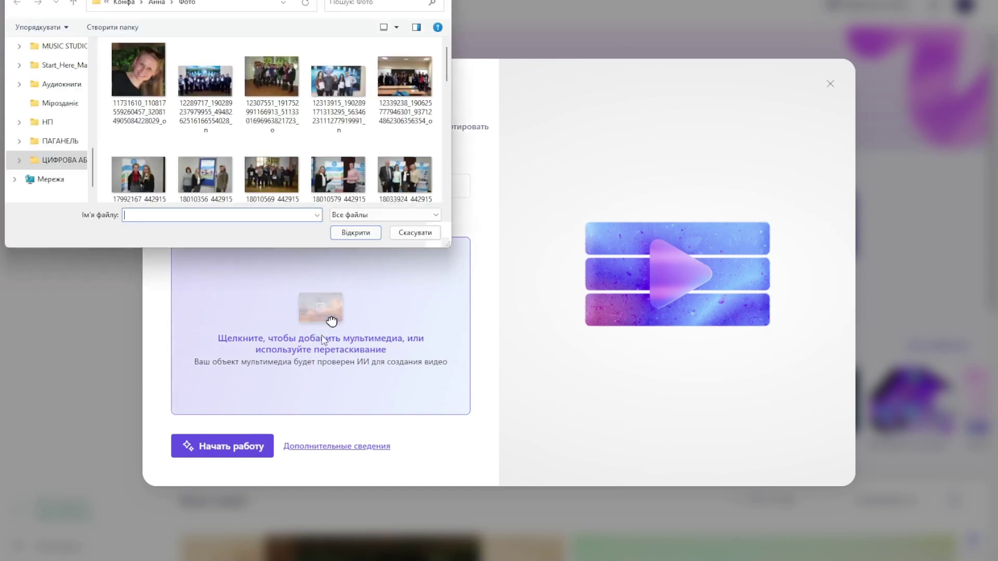
pyautogui.click(115, 60)
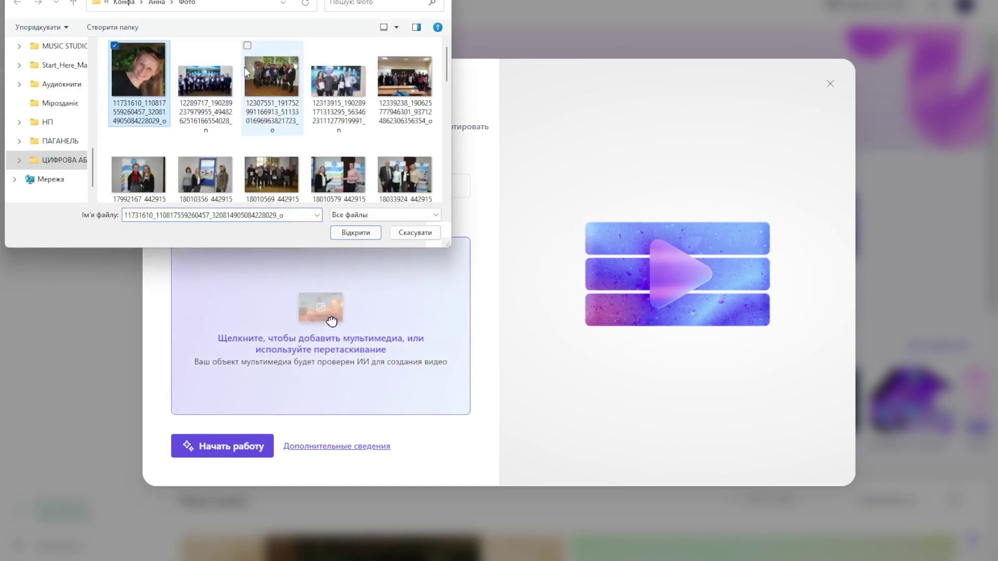
pyautogui.scroll(-2, 242, 108)
pyautogui.scroll(-2, 241, 108)
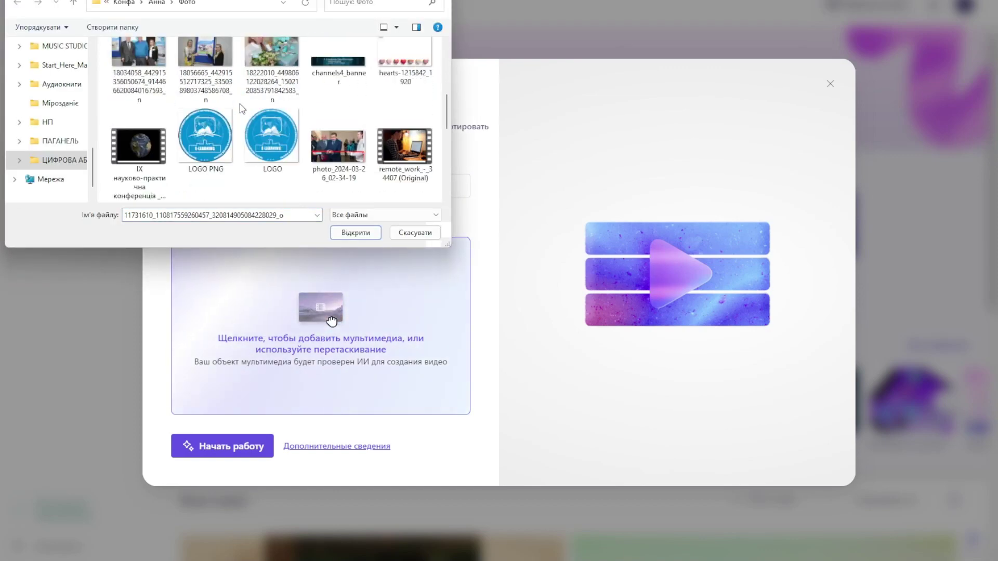
pyautogui.keyDown('shift'); pyautogui.click(279, 60); pyautogui.keyUp('shift')
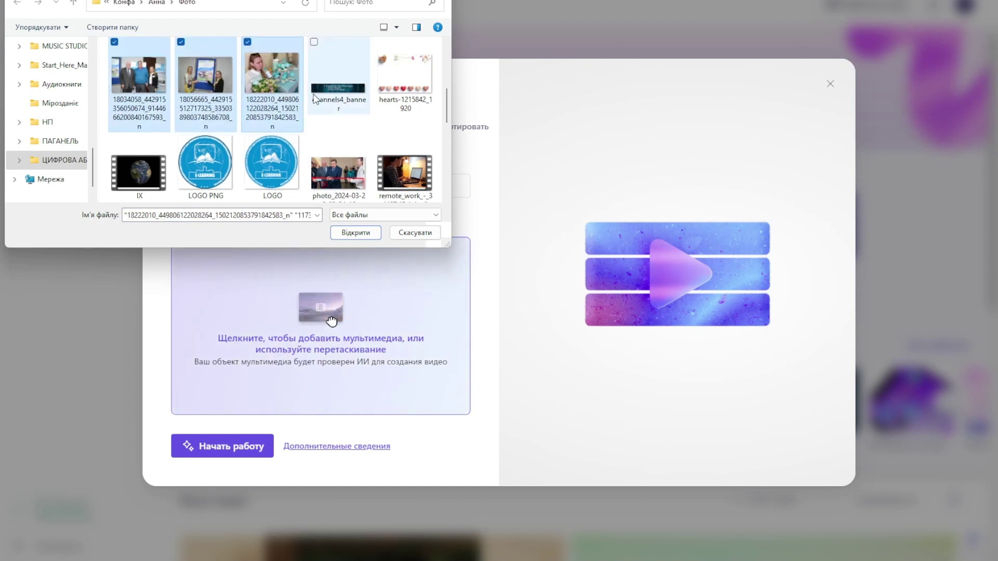
pyautogui.click(313, 138)
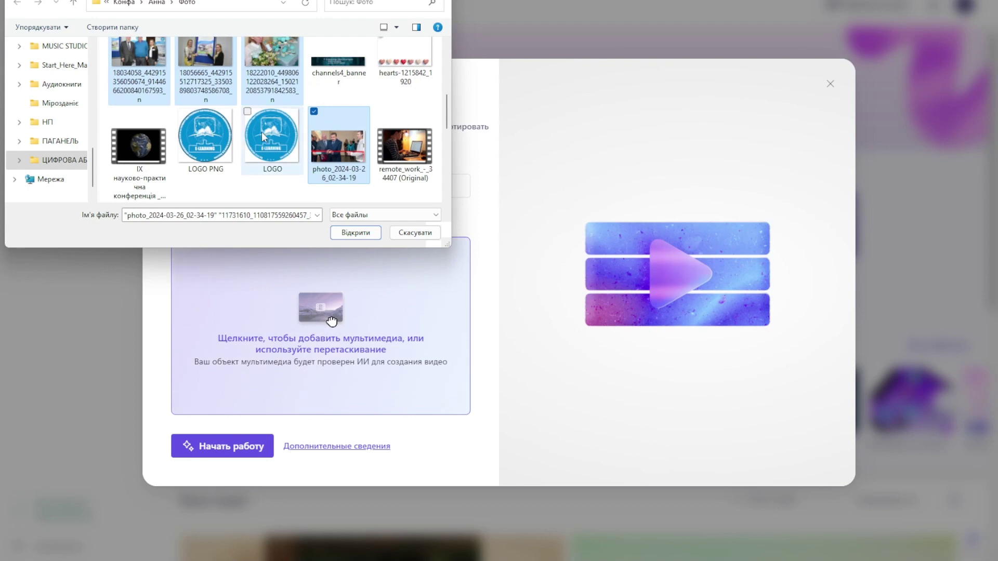
pyautogui.scroll(-5, 320, 121)
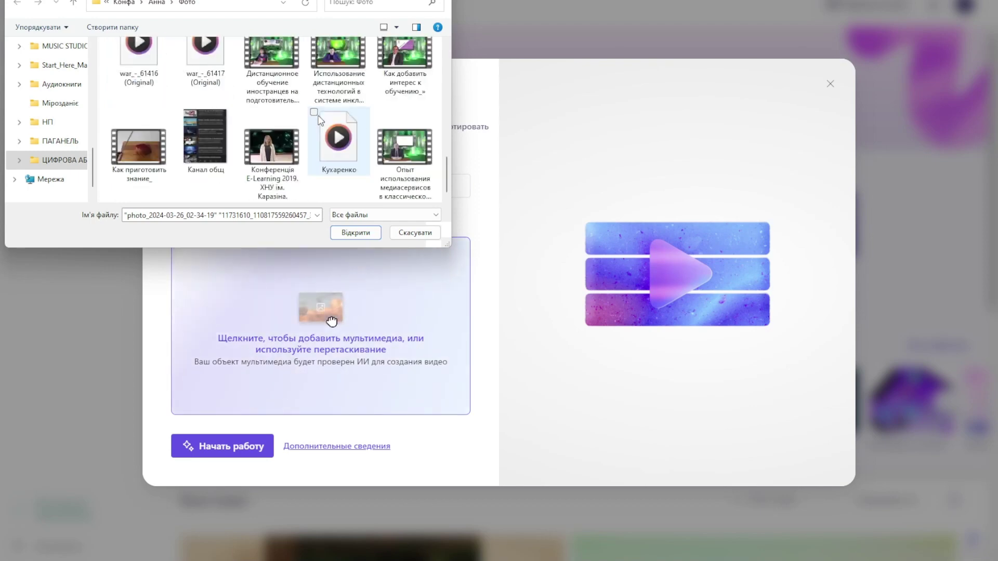
pyautogui.scroll(5, 319, 120)
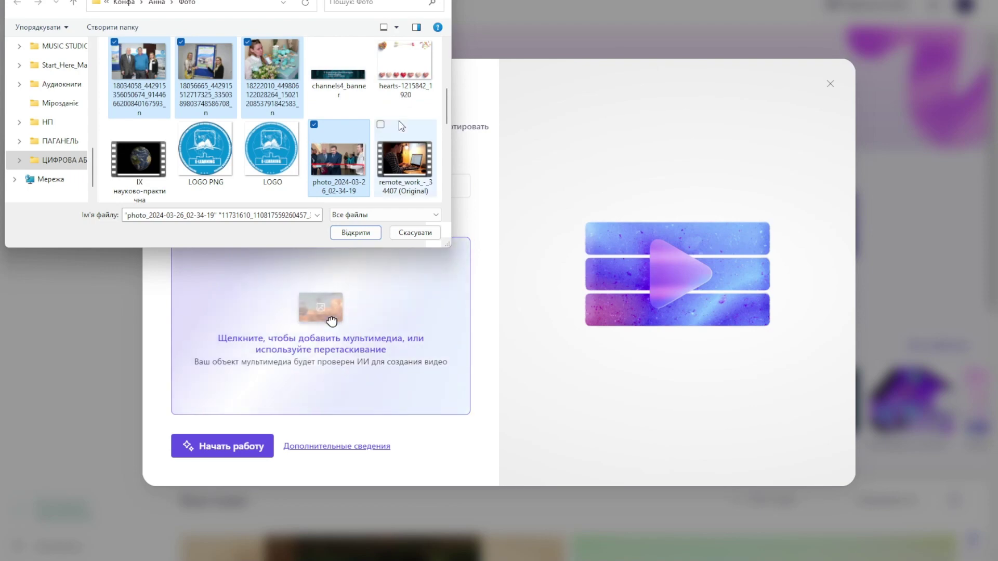
pyautogui.click(357, 232)
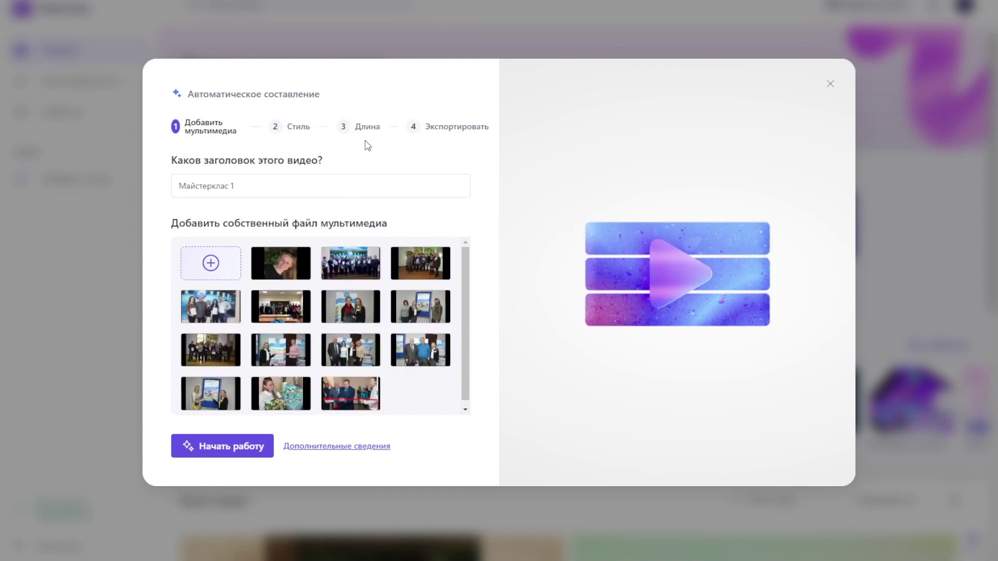
# Step: Start the automatic composition with the added photos and complete the style selection stage
pyautogui.click(206, 453)
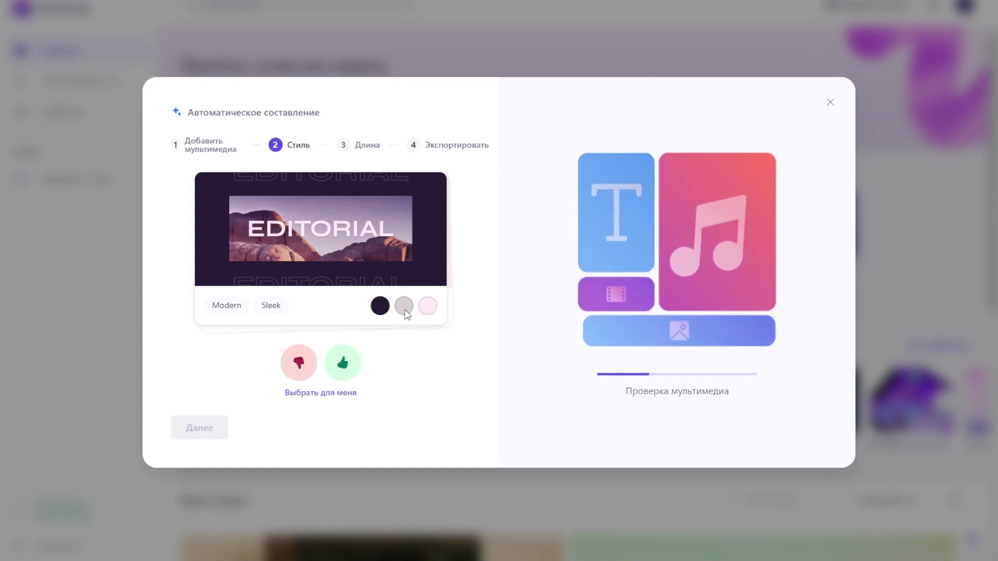
pyautogui.click(330, 400)
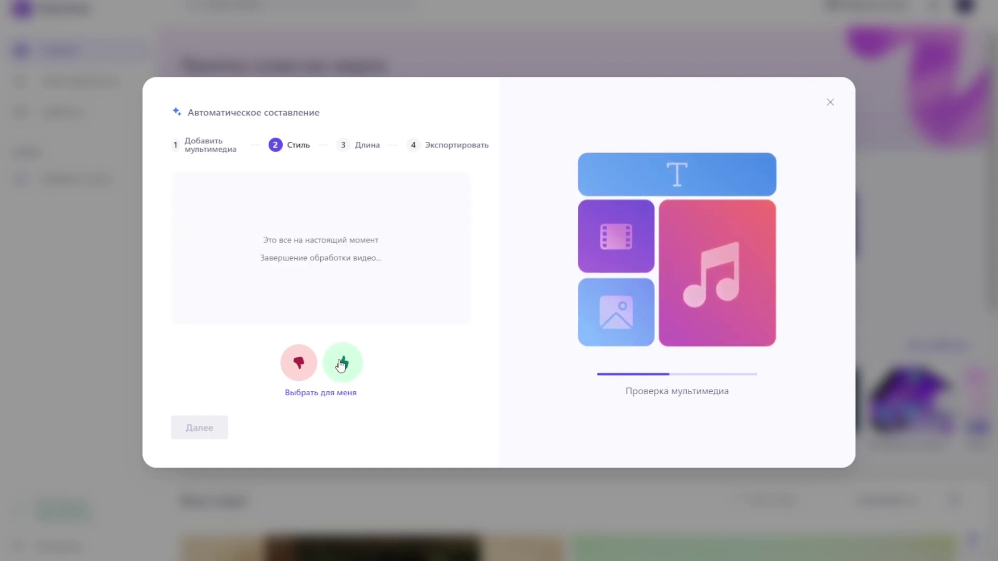
pyautogui.click(203, 156)
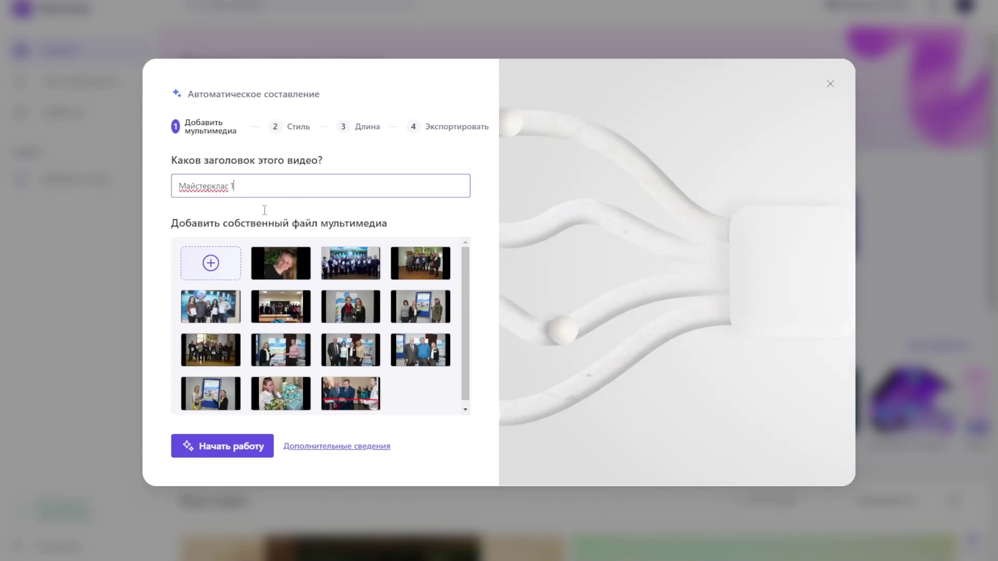
pyautogui.click(223, 446)
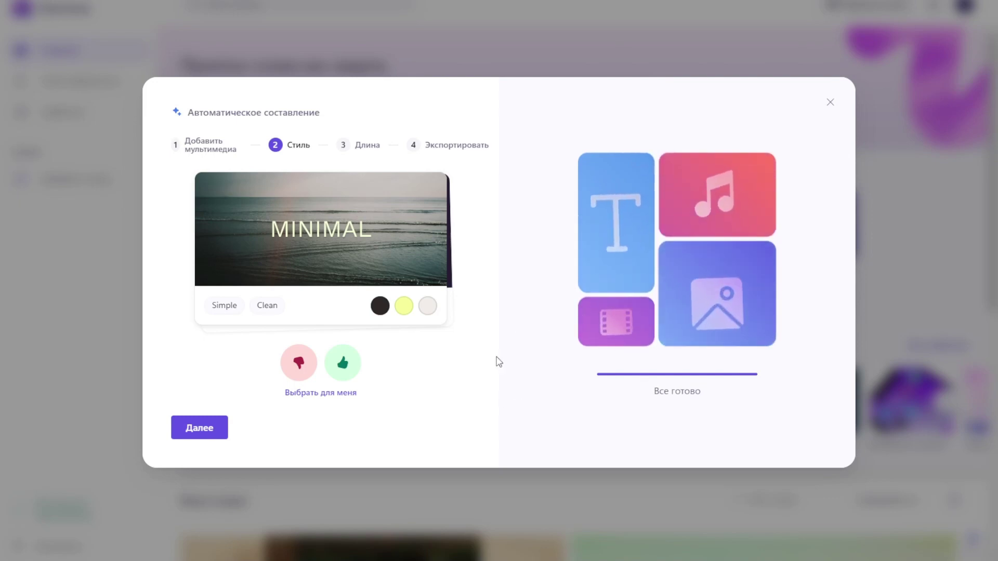
pyautogui.click(212, 436)
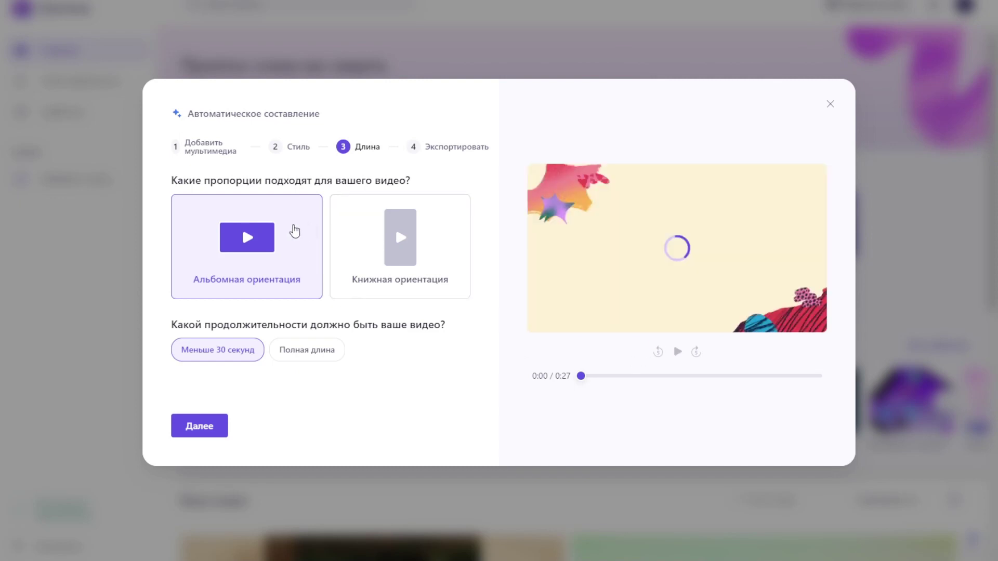
# Step: Preview part of the landscape draft and set the video duration to "Полная длина"
pyautogui.click(676, 352)
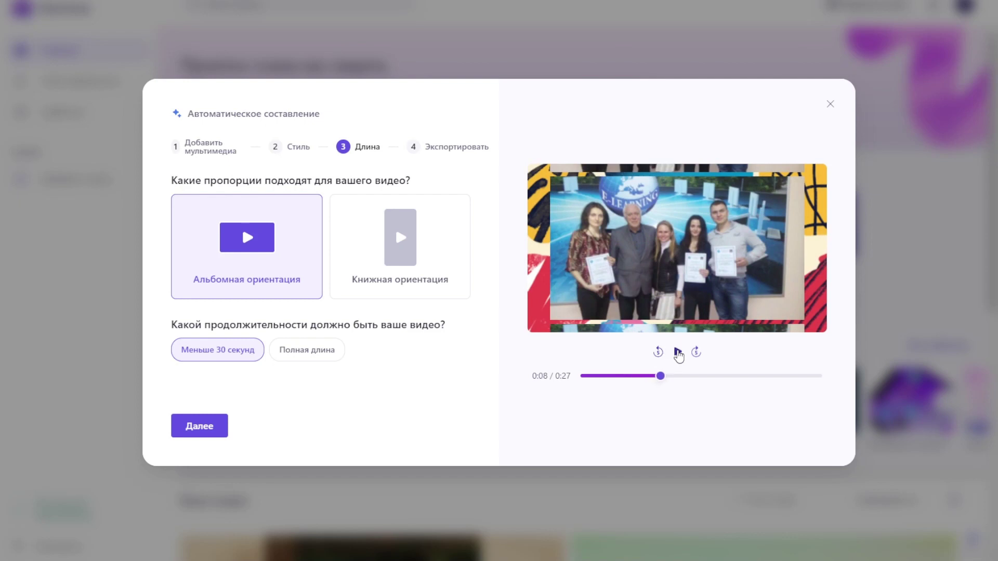
pyautogui.click(676, 352)
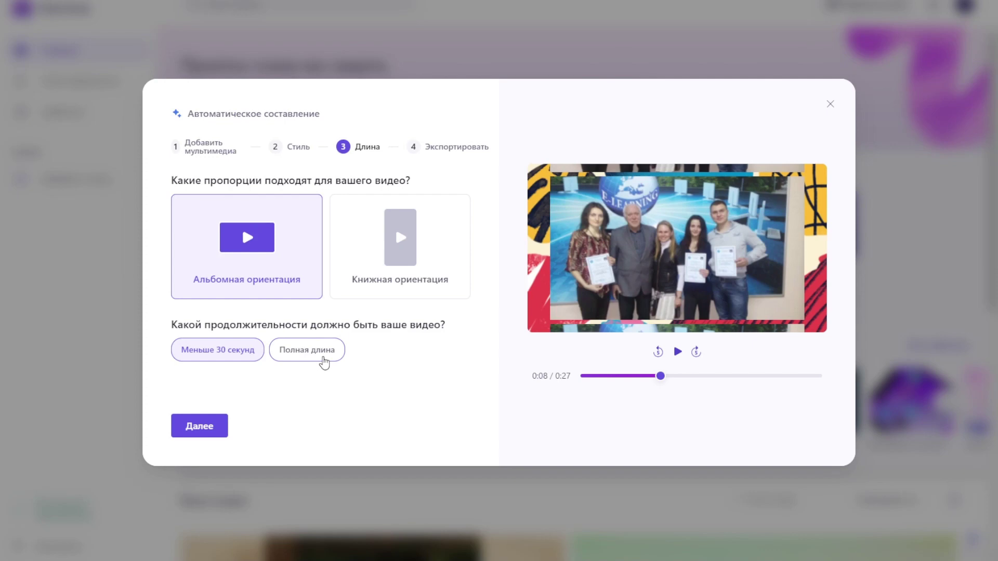
pyautogui.click(307, 350)
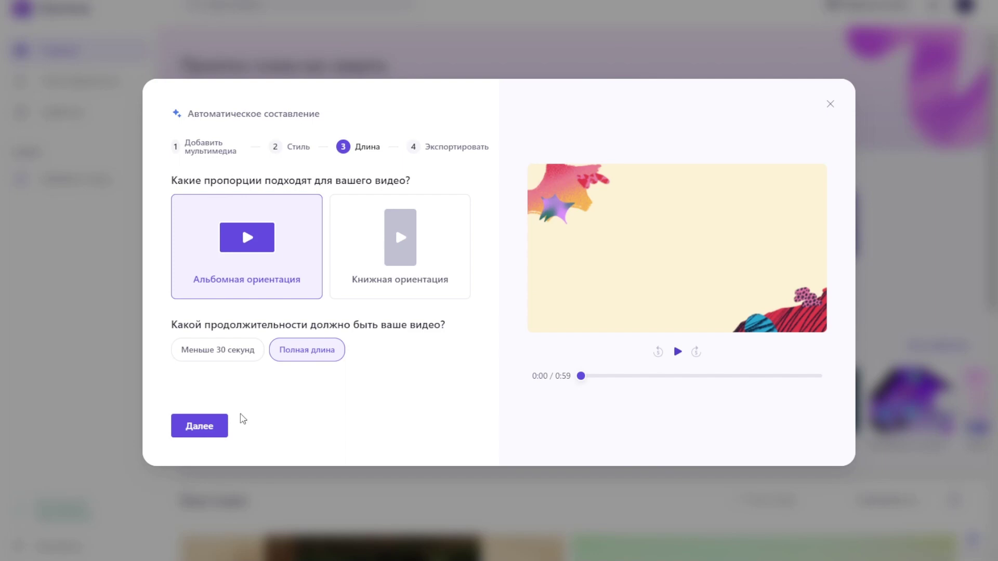
# Step: Export the composed video and save it as the MP4 file "Майстерклас 1 — сделано в Clipchamp"
pyautogui.click(202, 432)
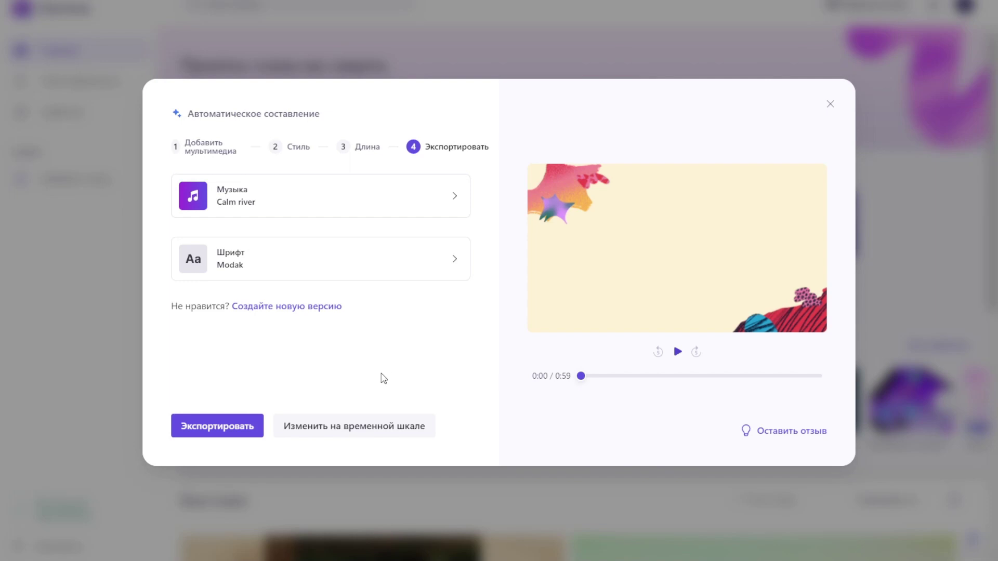
pyautogui.click(221, 427)
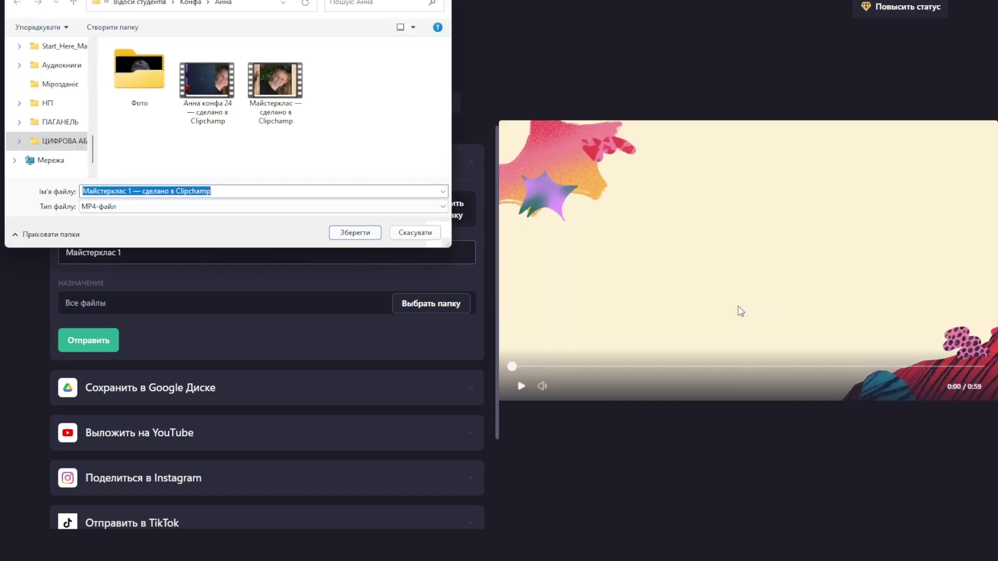
pyautogui.click(354, 231)
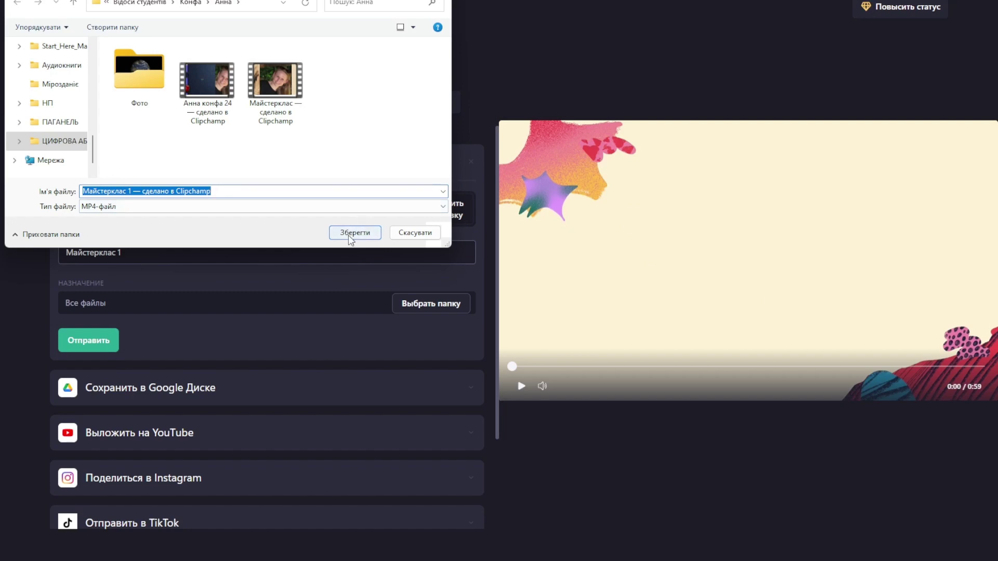
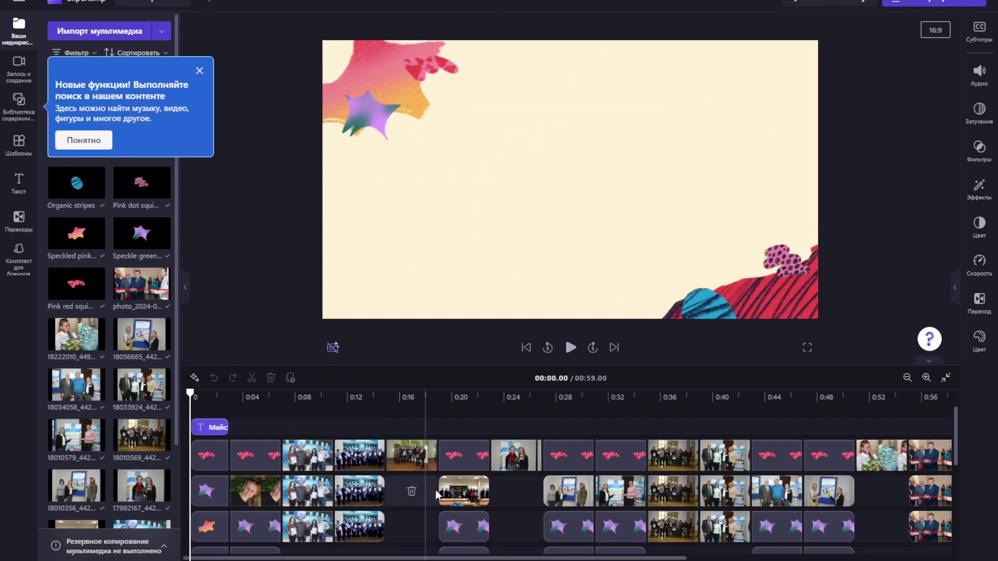
# Step: Look through the generated video's timeline tracks and dismiss the new-features notice
pyautogui.scroll(-1, 679, 490)
pyautogui.scroll(-3, 678, 491)
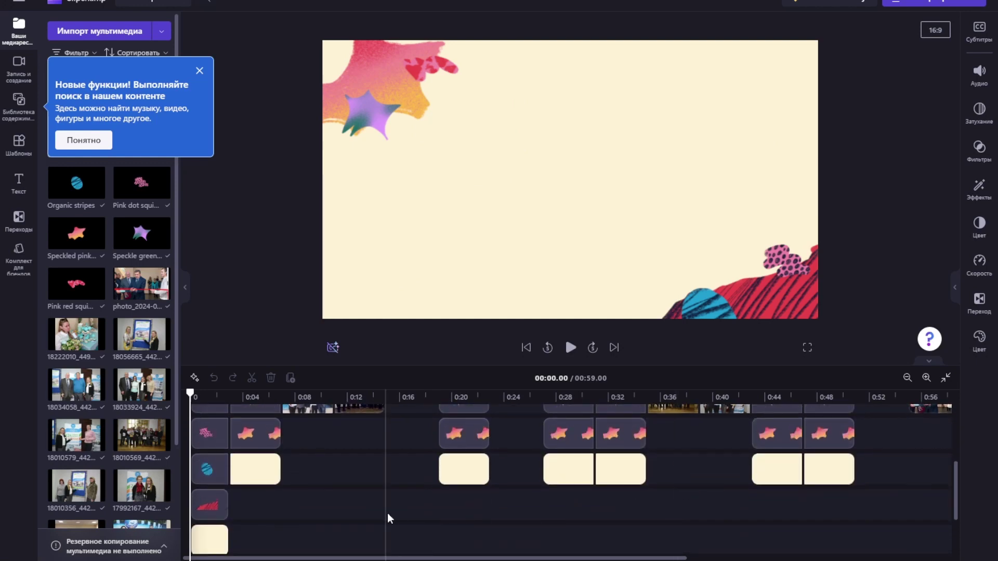
pyautogui.scroll(4, 388, 514)
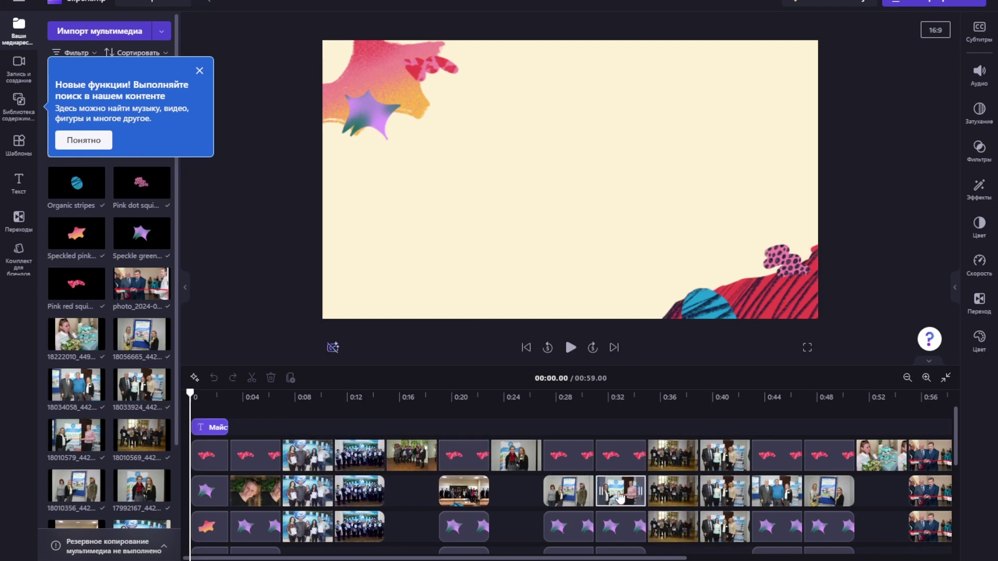
pyautogui.click(199, 72)
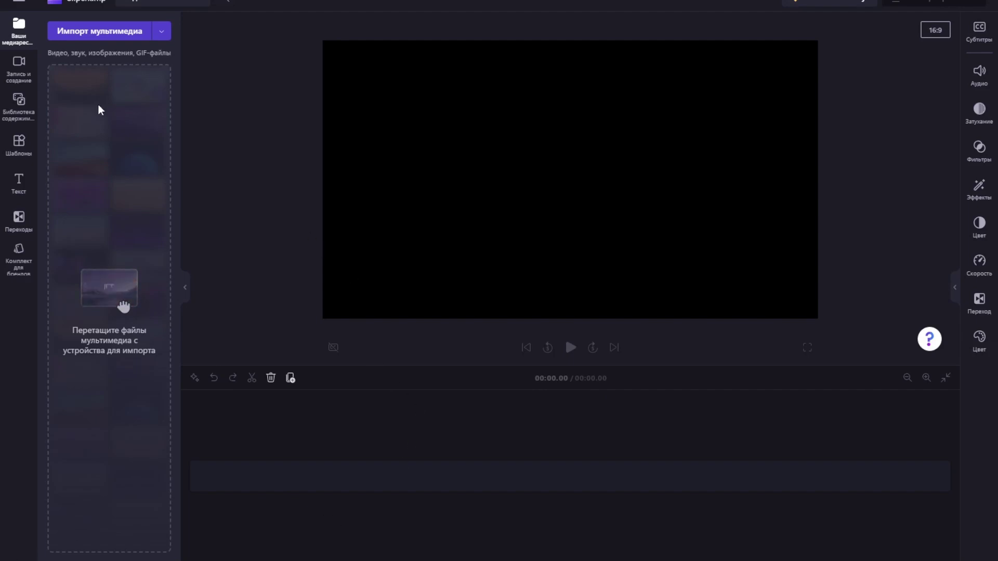
# Step: Import the three photos whose file names start with 12289717, 12313915 and 18010579 into the empty project
pyautogui.click(116, 33)
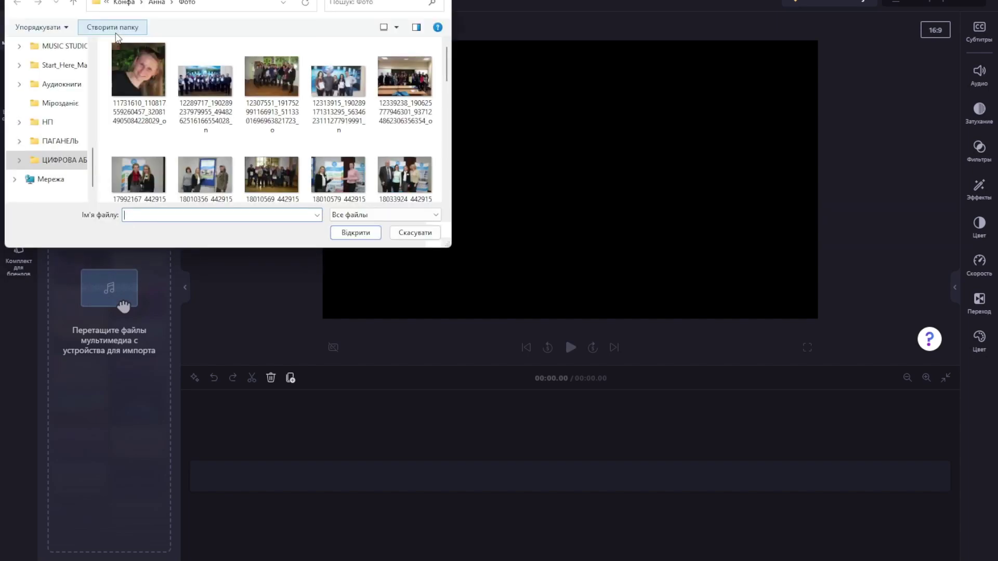
pyautogui.click(212, 83)
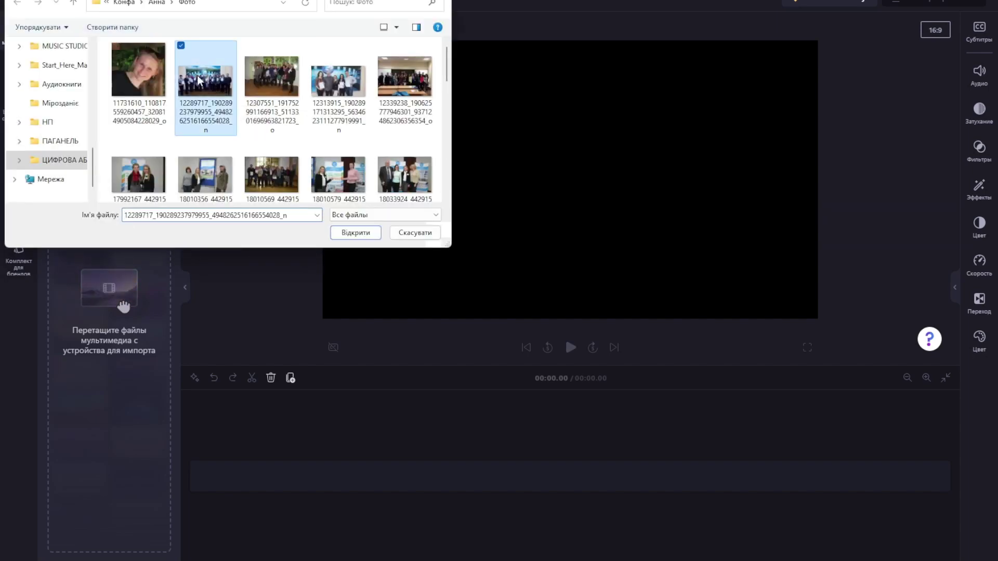
pyautogui.keyDown('ctrl'); pyautogui.click(336, 82); pyautogui.keyUp('ctrl')
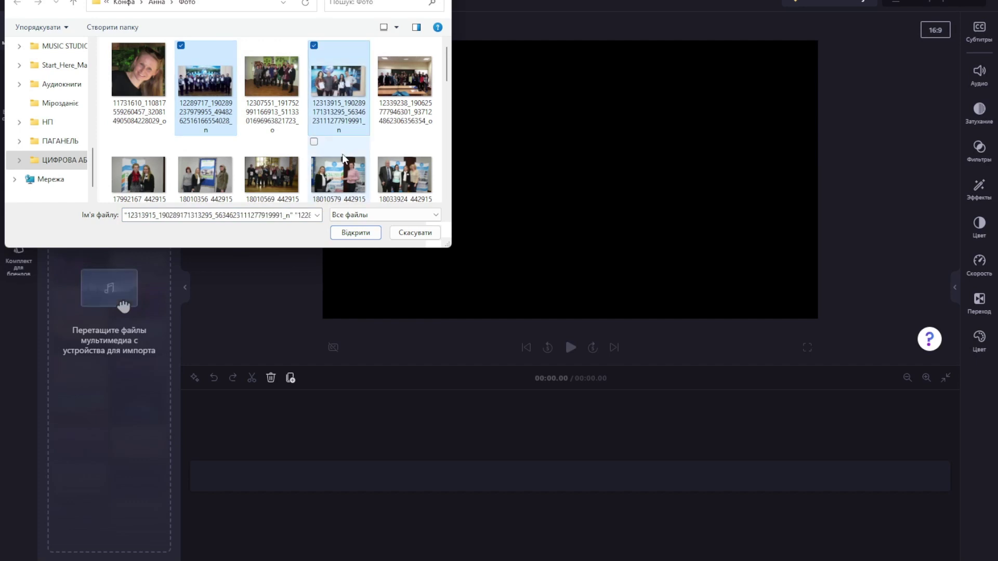
pyautogui.keyDown('ctrl'); pyautogui.click(341, 180); pyautogui.keyUp('ctrl')
pyautogui.click(364, 233)
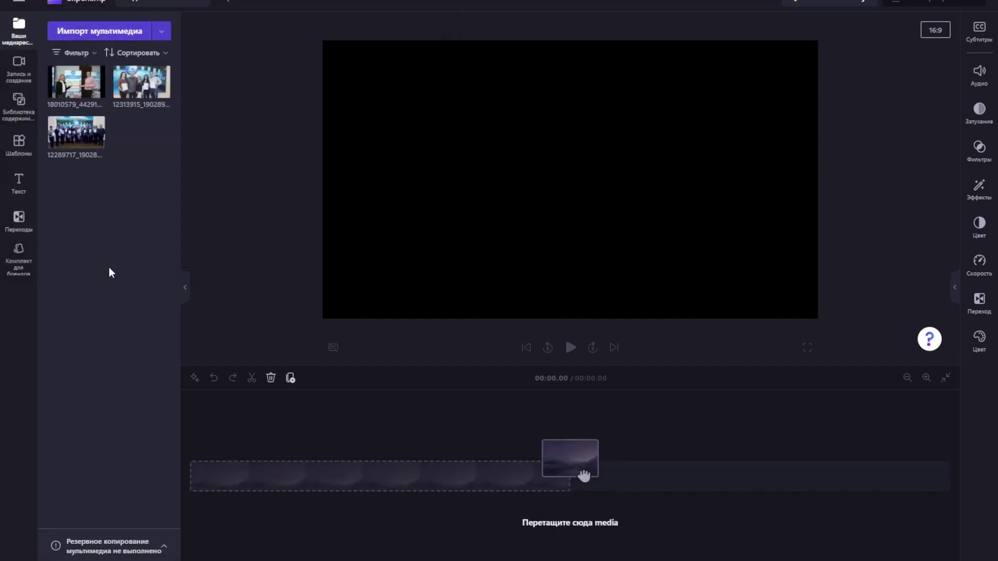
# Step: Apply the corporate template "Празднования годовщины работы" to the empty project
pyautogui.click(23, 146)
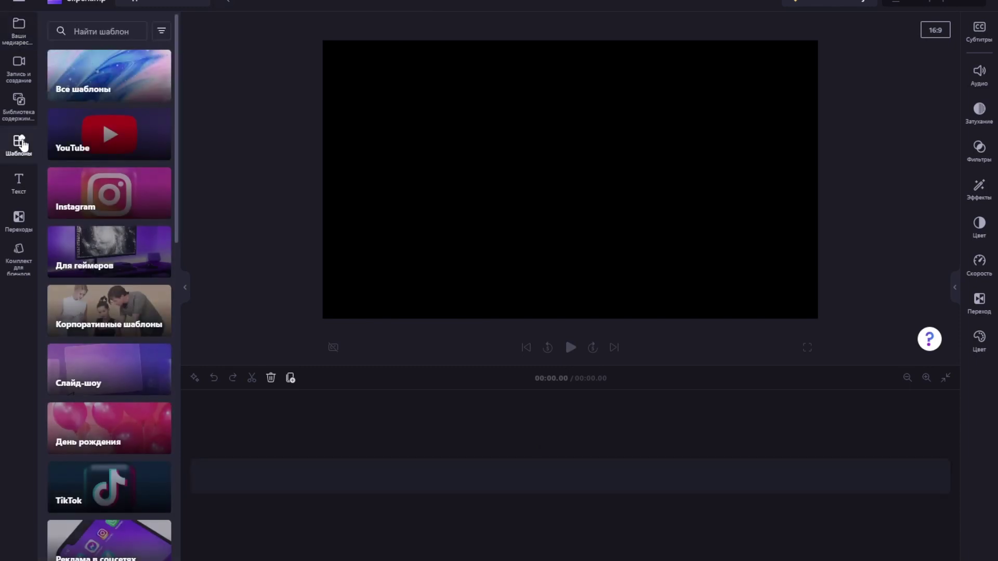
pyautogui.click(120, 326)
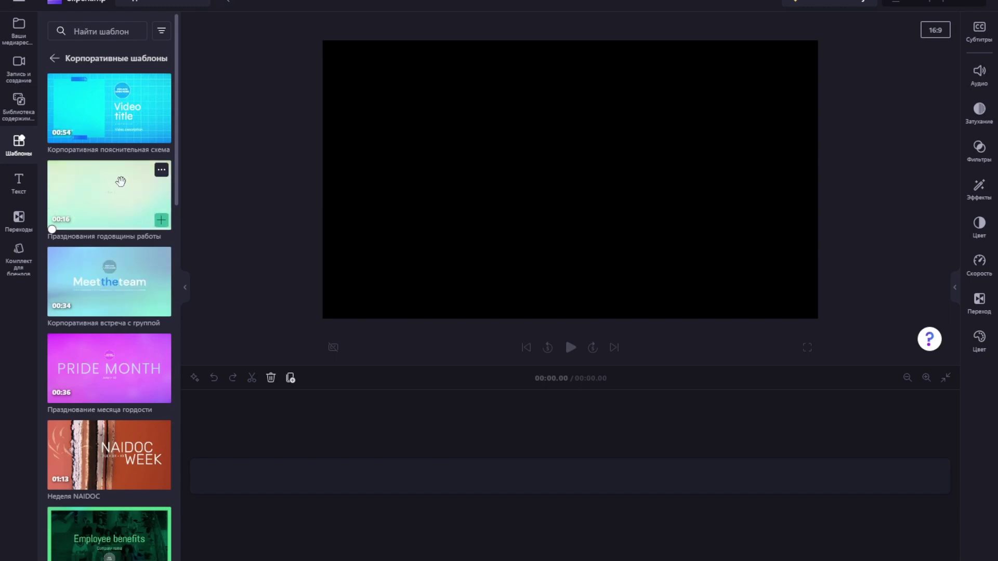
pyautogui.moveTo(133, 104)
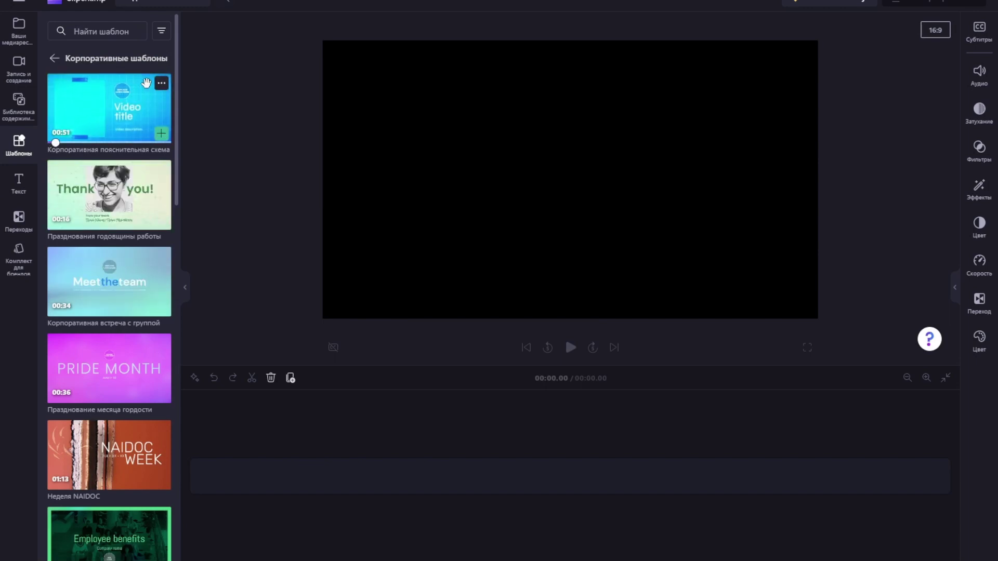
pyautogui.moveTo(119, 208)
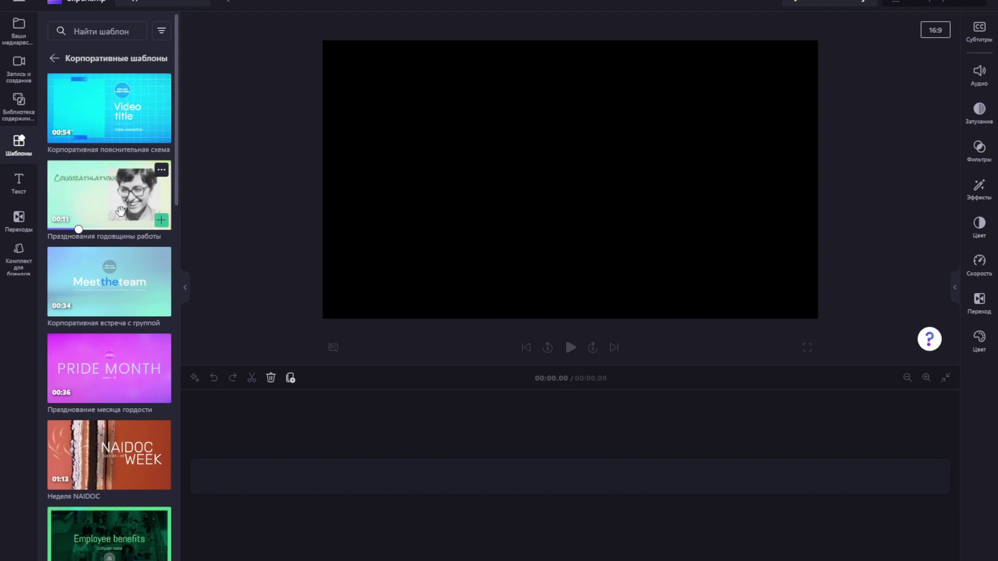
pyautogui.moveTo(118, 294)
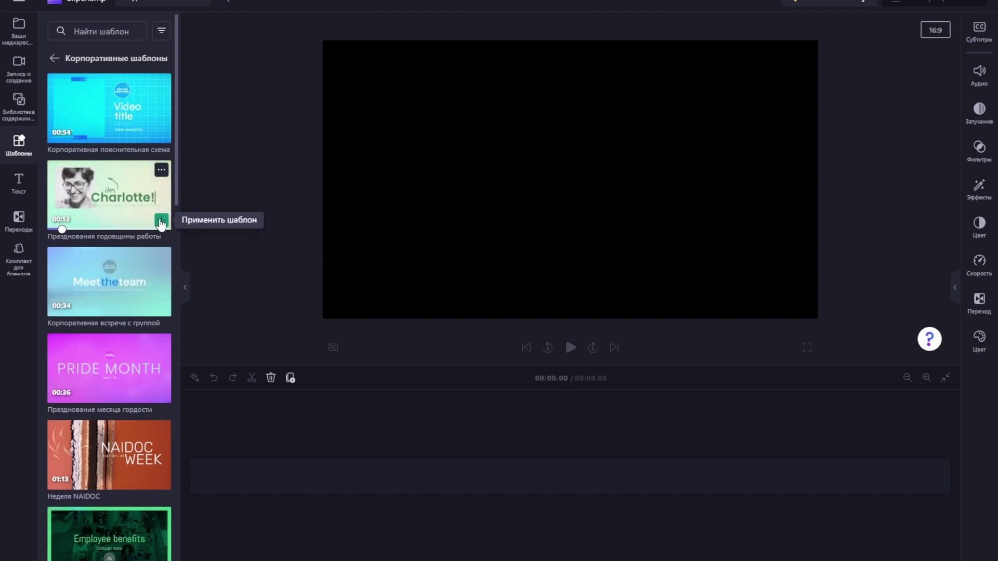
pyautogui.click(161, 221)
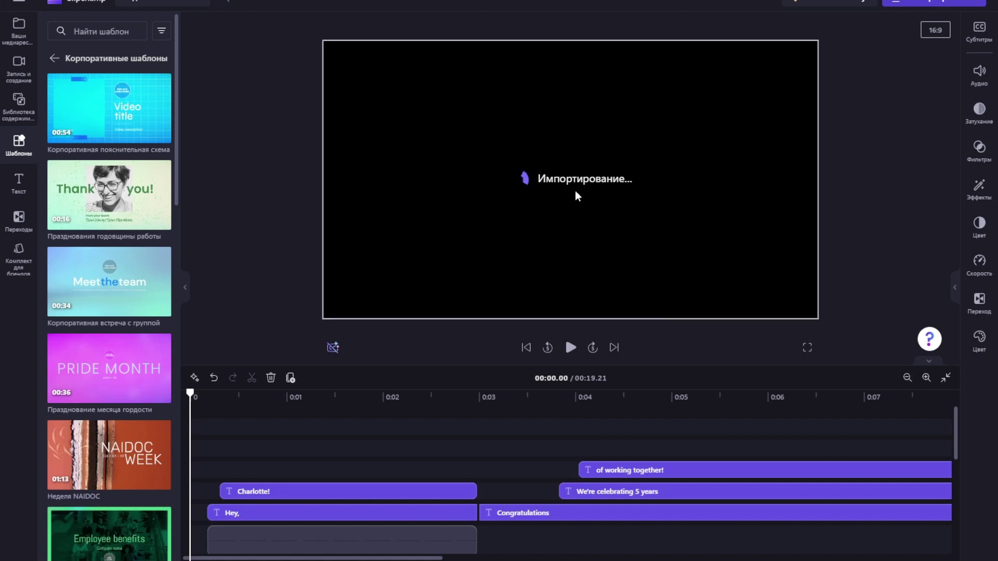
# Step: Examine the template's timeline tracks and added media for the text, portrait and logo placeholders
pyautogui.scroll(-3, 488, 406)
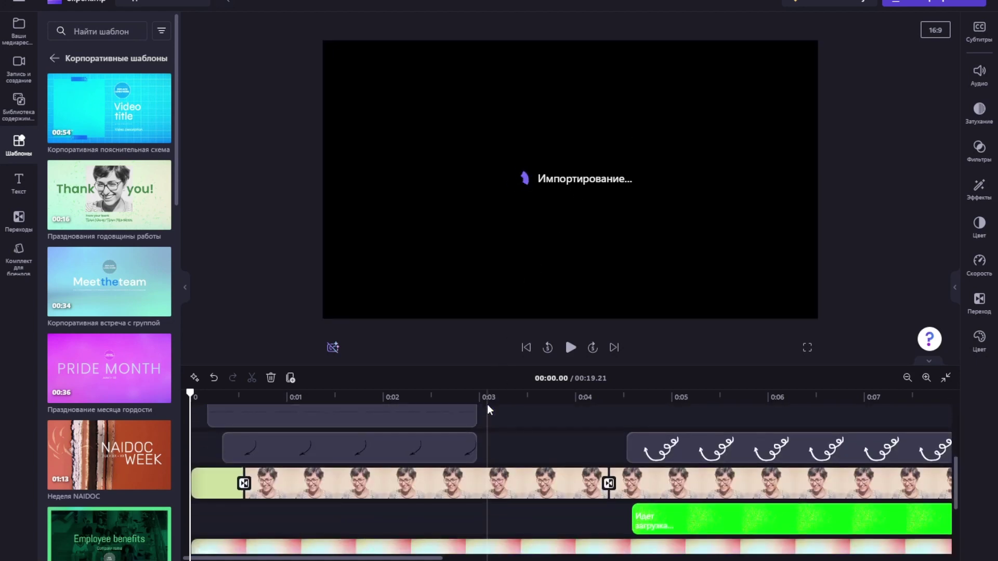
pyautogui.click(16, 32)
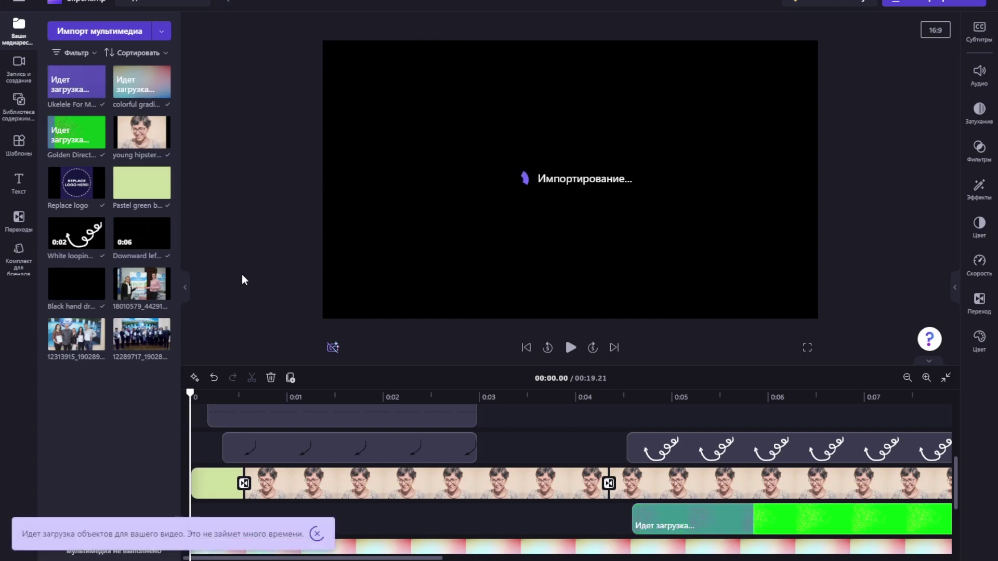
pyautogui.moveTo(561, 432)
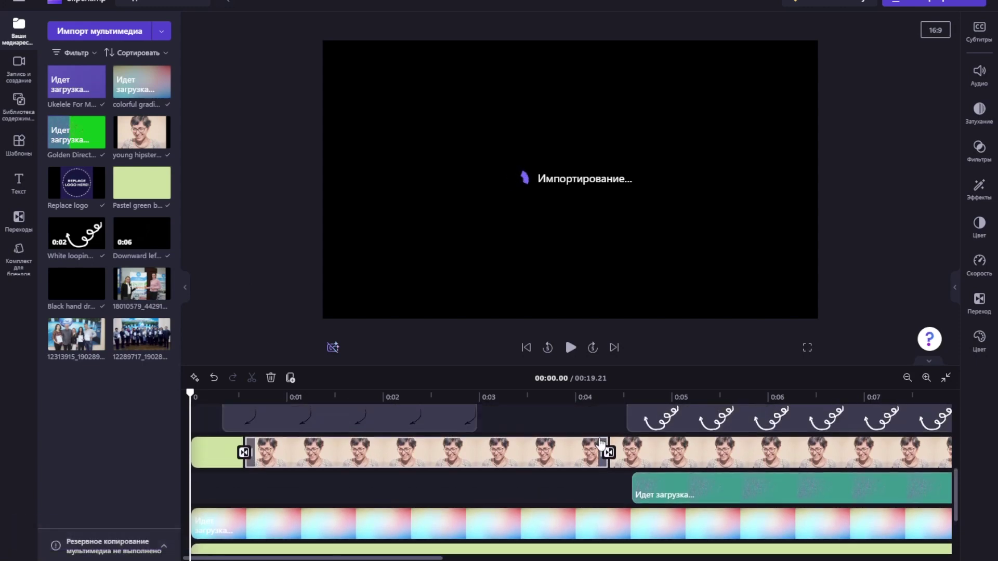
pyautogui.moveTo(589, 416)
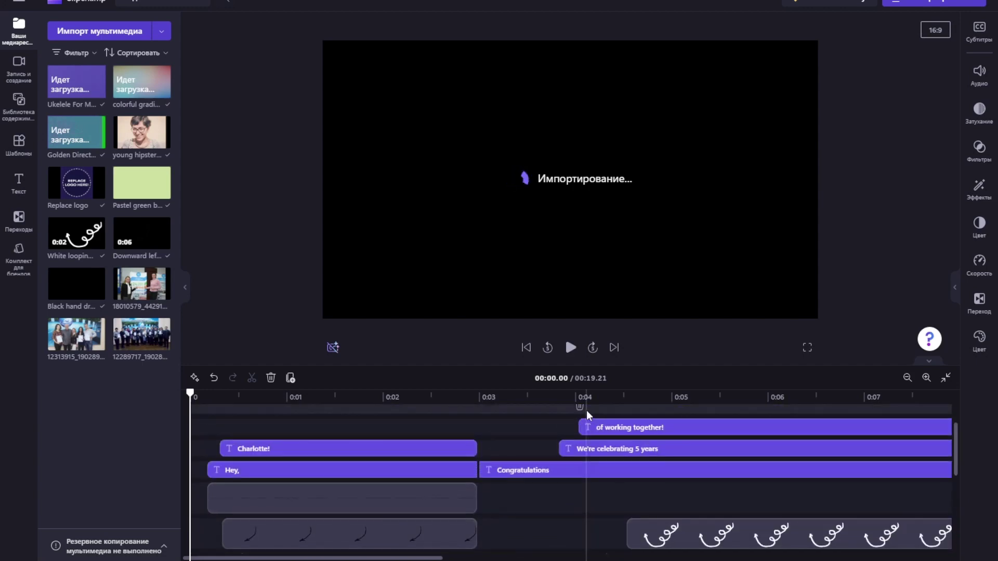
pyautogui.hscroll(15, 694, 486)
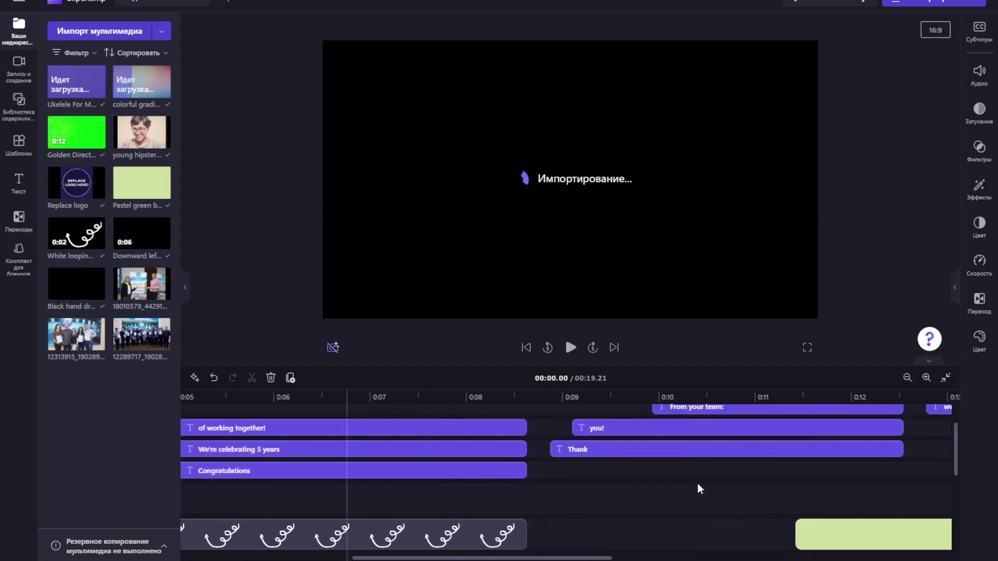
pyautogui.hscroll(3, 697, 485)
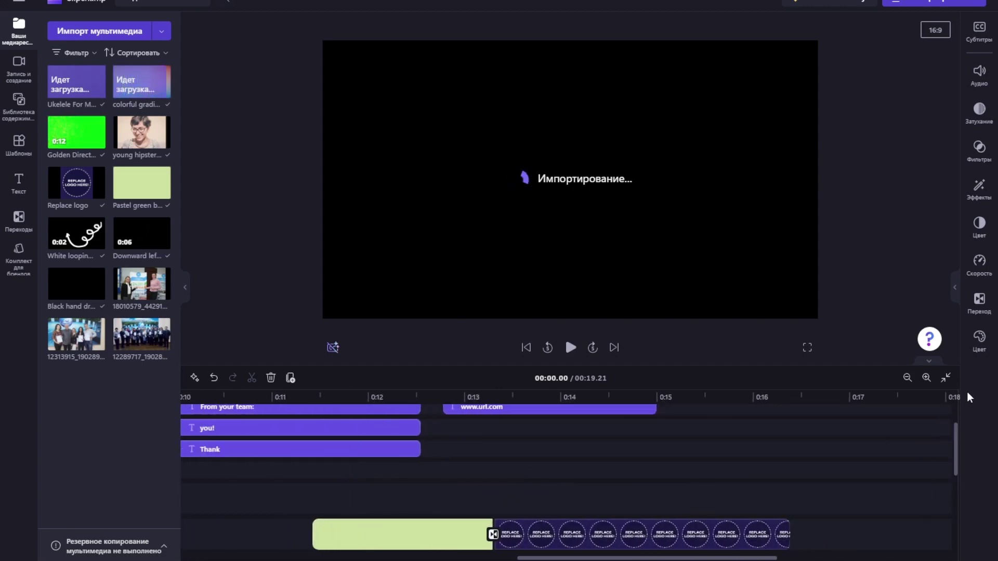
pyautogui.click(907, 379)
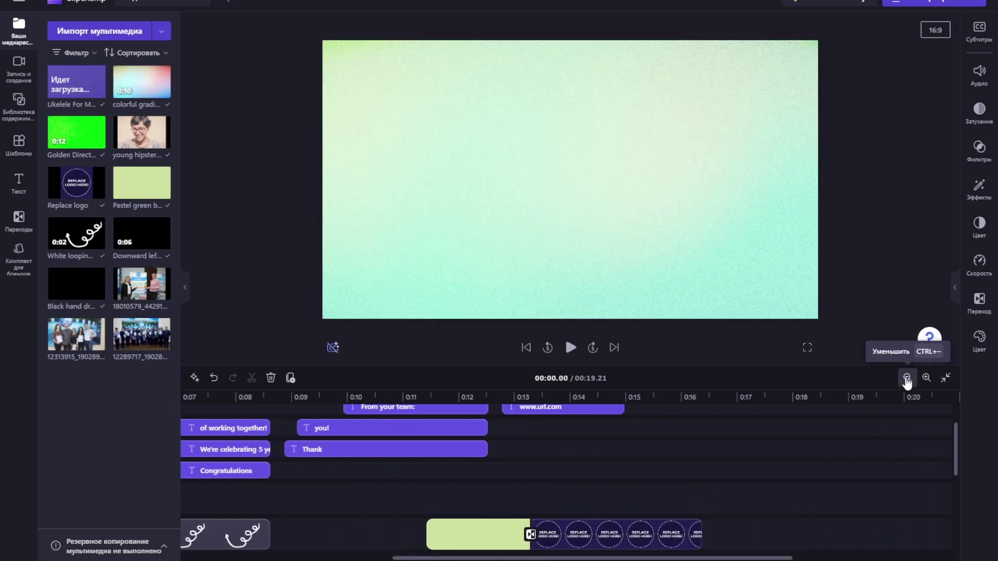
pyautogui.scroll(-3, 655, 486)
pyautogui.hscroll(-5, 655, 485)
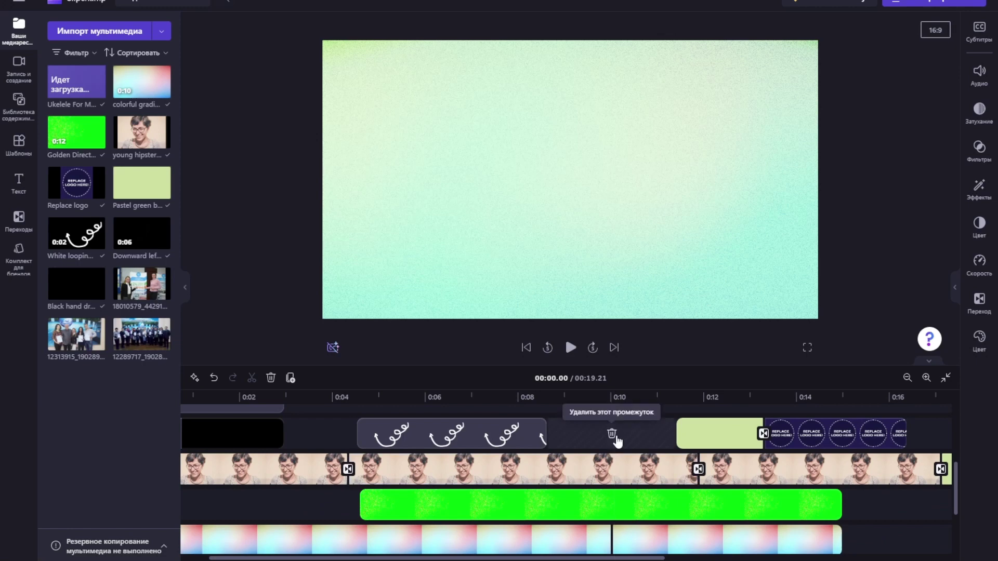
pyautogui.scroll(1, 616, 438)
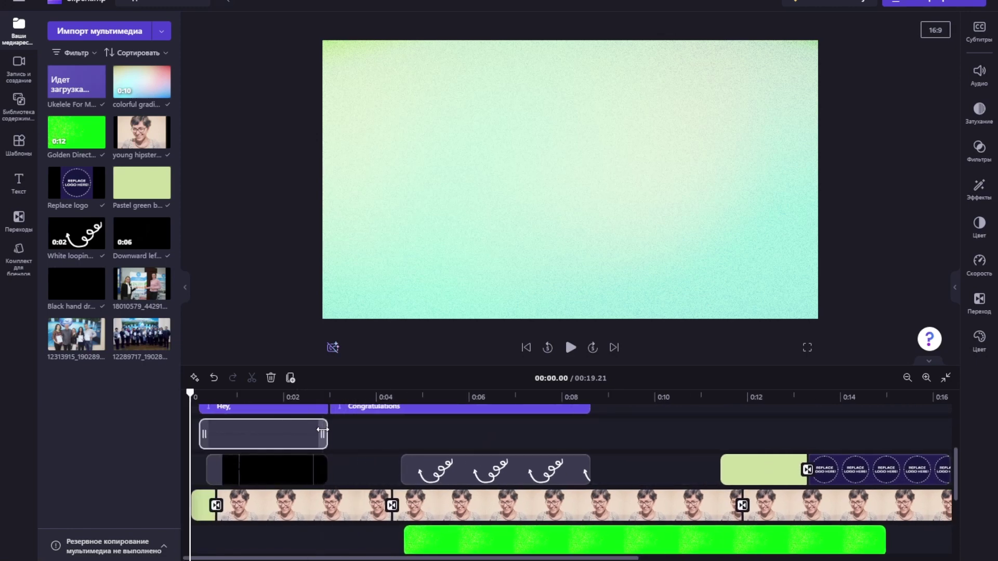
pyautogui.hscroll(-2, 291, 431)
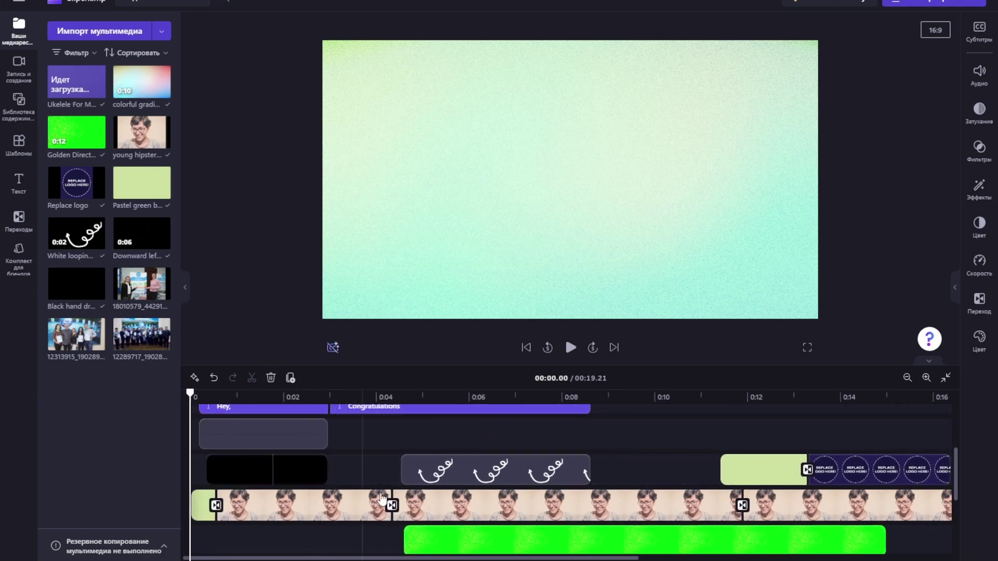
# Step: Replace the three placeholder portrait clips, in order, with the photos starting with 18010579, 12313915 and 12289717
pyautogui.moveTo(135, 287)
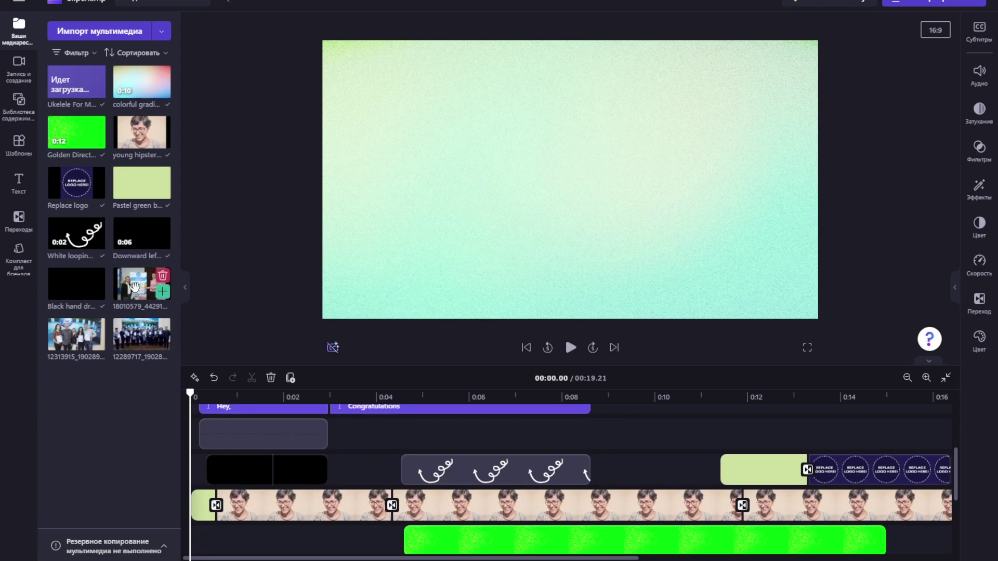
pyautogui.moveTo(134, 286); pyautogui.dragTo(278, 525)
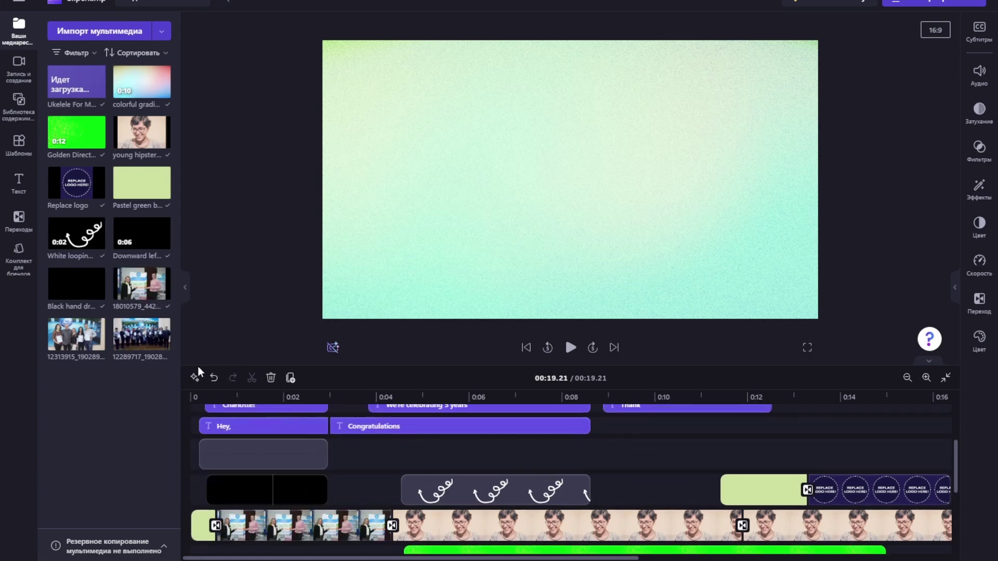
pyautogui.moveTo(64, 333)
pyautogui.moveTo(83, 338); pyautogui.dragTo(446, 538)
pyautogui.moveTo(166, 347); pyautogui.dragTo(784, 539)
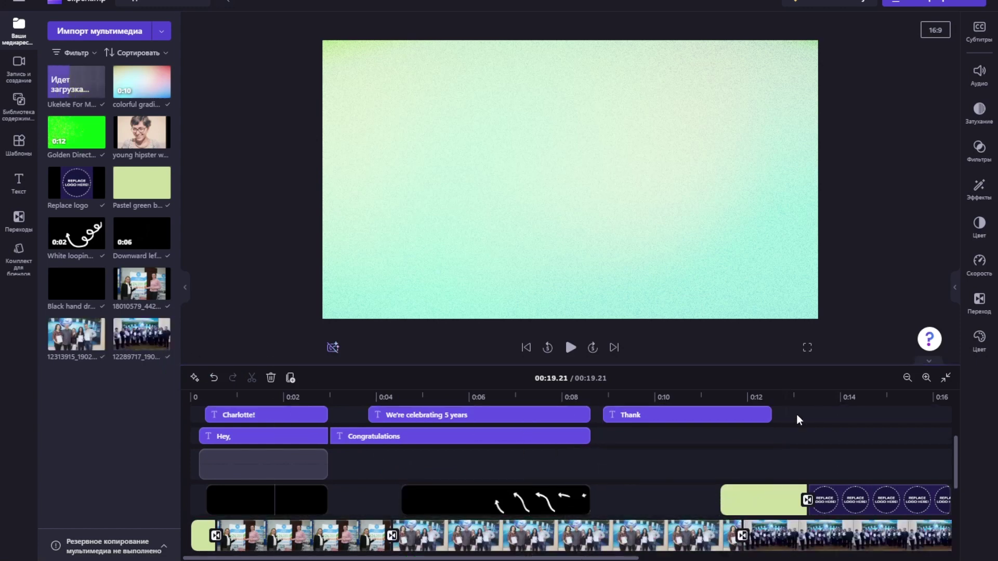
# Step: Move the upper pastel green block and the logo placeholder together so that they end at about 19.3 s
pyautogui.scroll(-2, 802, 468)
pyautogui.hscroll(5, 878, 504)
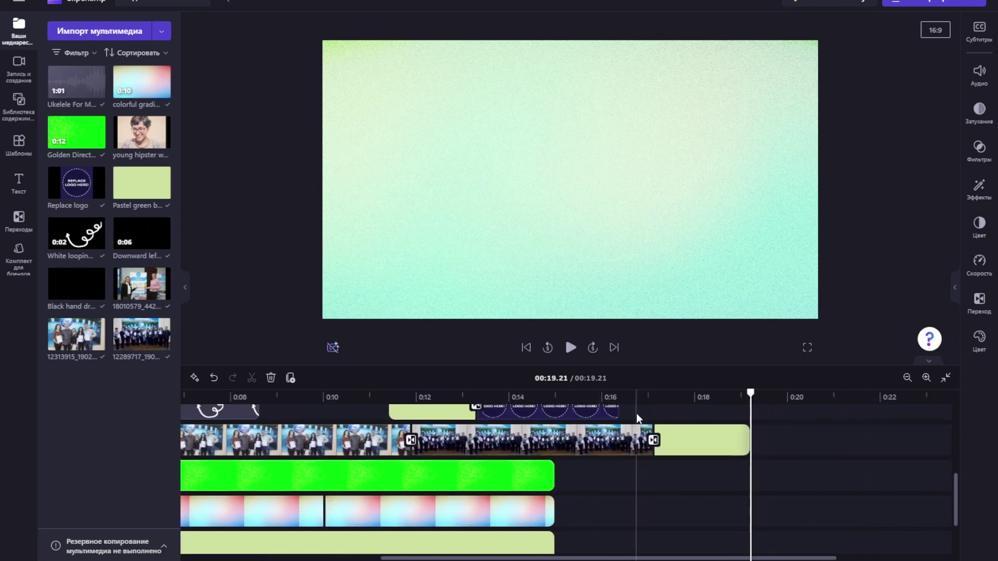
pyautogui.scroll(2, 640, 417)
pyautogui.click(594, 396)
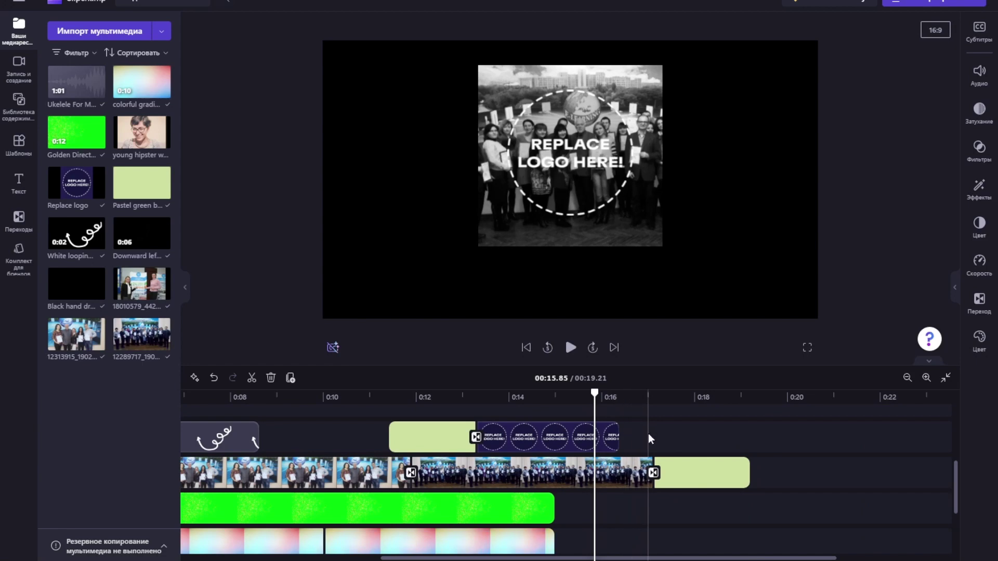
pyautogui.moveTo(650, 439); pyautogui.dragTo(412, 447)
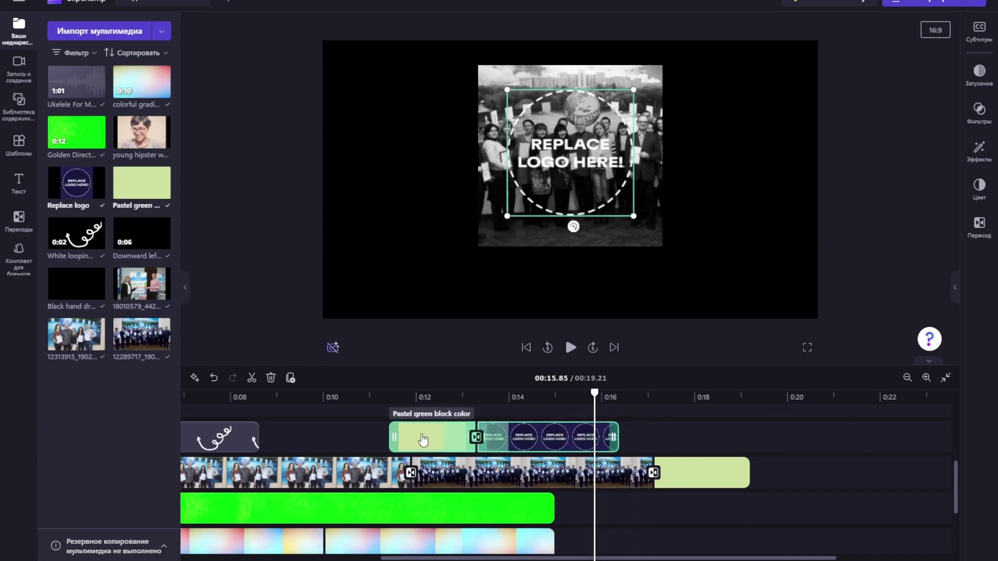
pyautogui.moveTo(423, 440); pyautogui.dragTo(556, 442)
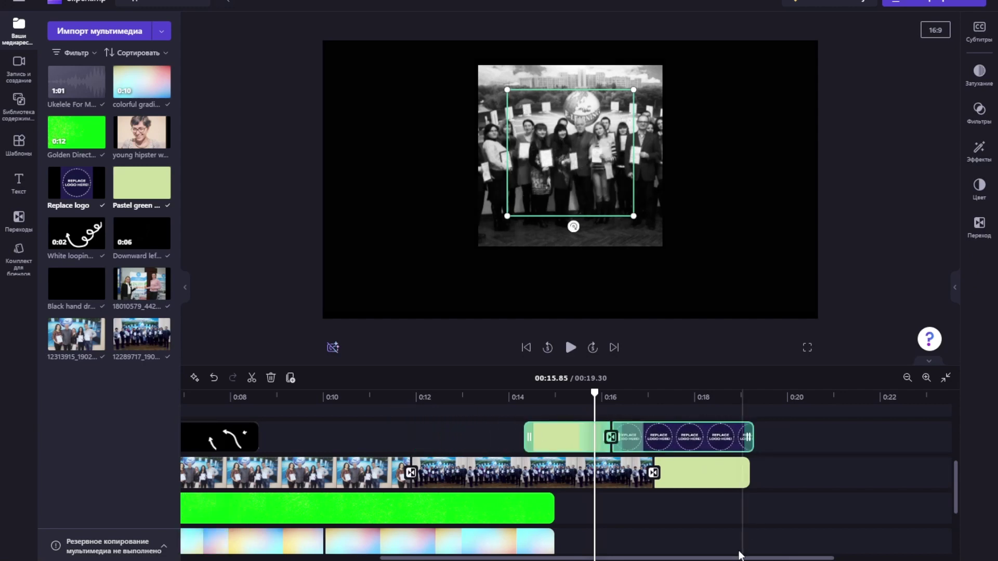
# Step: Extend the second colorful gradient clip and the pastel green background clip to the end of the photo track
pyautogui.scroll(-2, 717, 530)
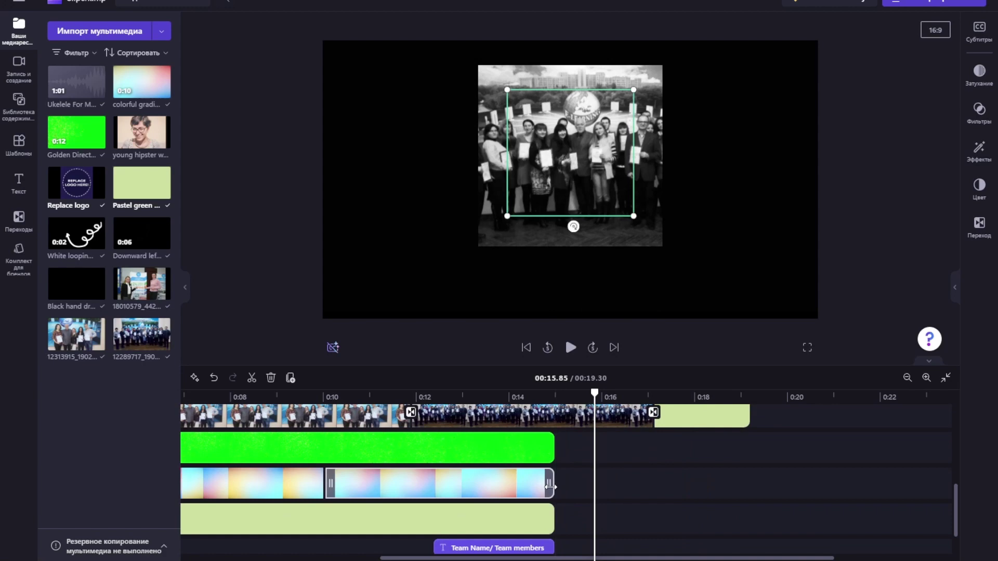
pyautogui.moveTo(550, 487); pyautogui.dragTo(749, 487)
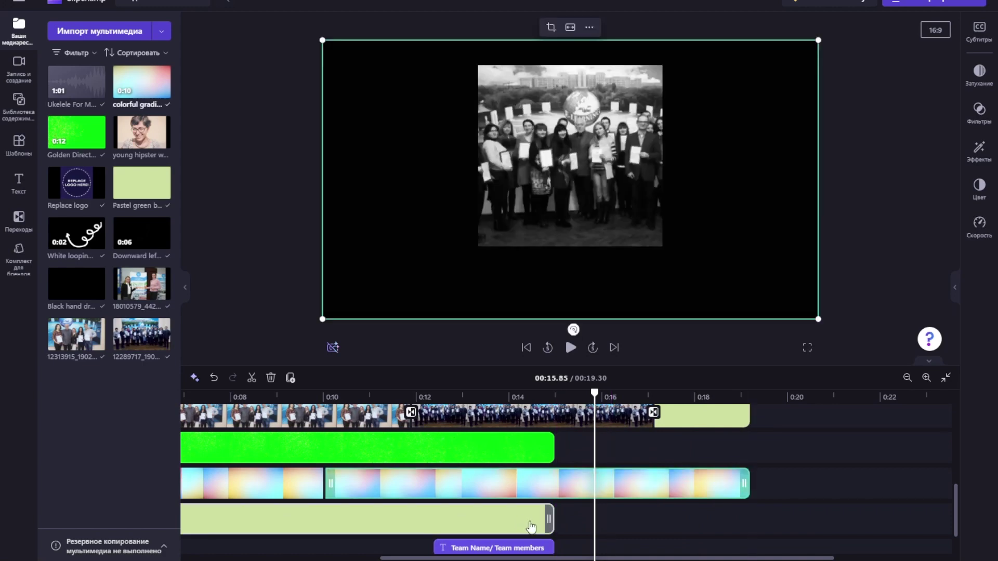
pyautogui.moveTo(549, 523); pyautogui.dragTo(750, 518)
pyautogui.rightClick(750, 519)
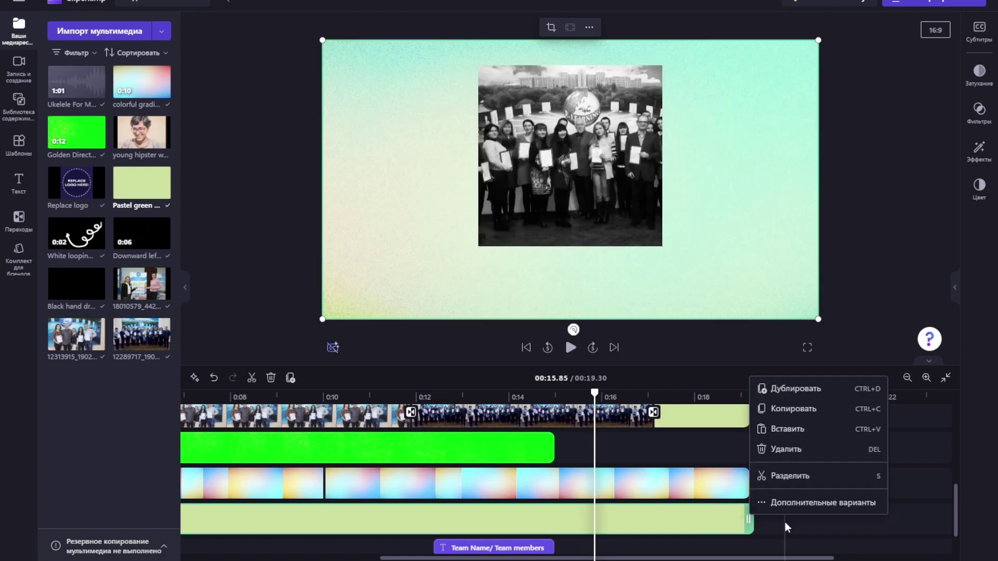
pyautogui.click(787, 527)
pyautogui.moveTo(750, 522); pyautogui.dragTo(744, 522)
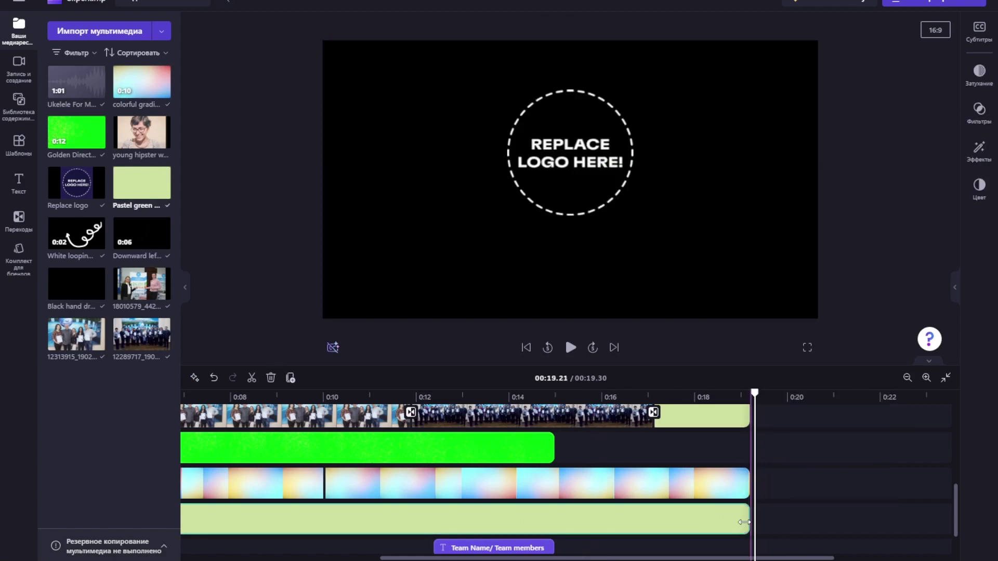
# Step: Import the file LOGO PNG and replace the "Replace logo" placeholder clip with it
pyautogui.scroll(3, 785, 485)
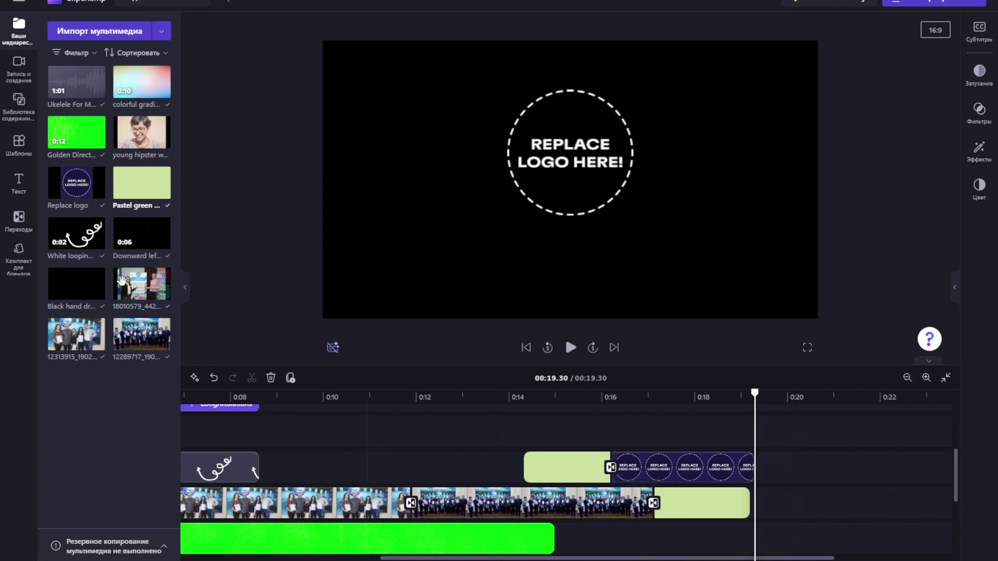
pyautogui.click(91, 30)
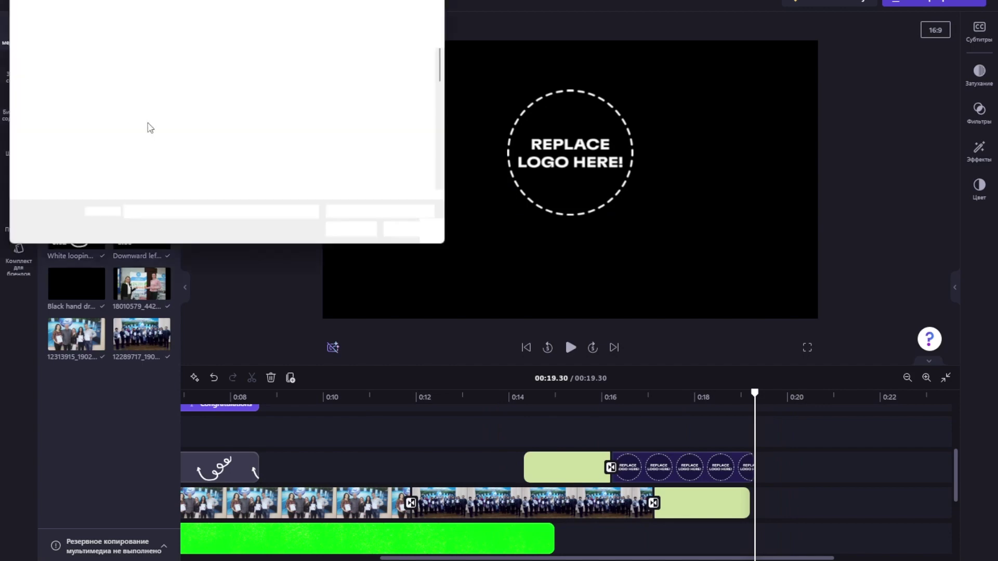
pyautogui.scroll(-2, 151, 139)
pyautogui.click(213, 140)
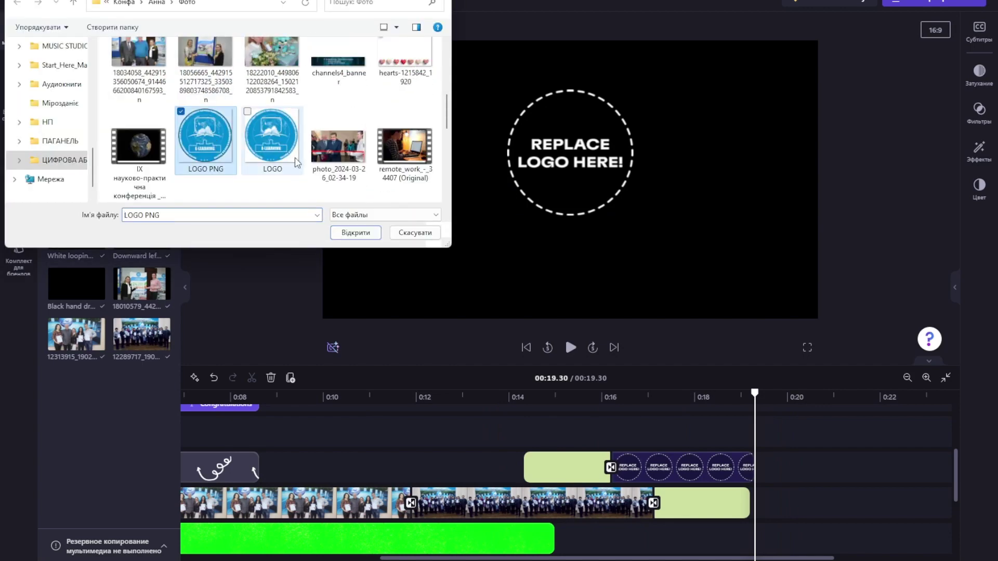
pyautogui.click(356, 233)
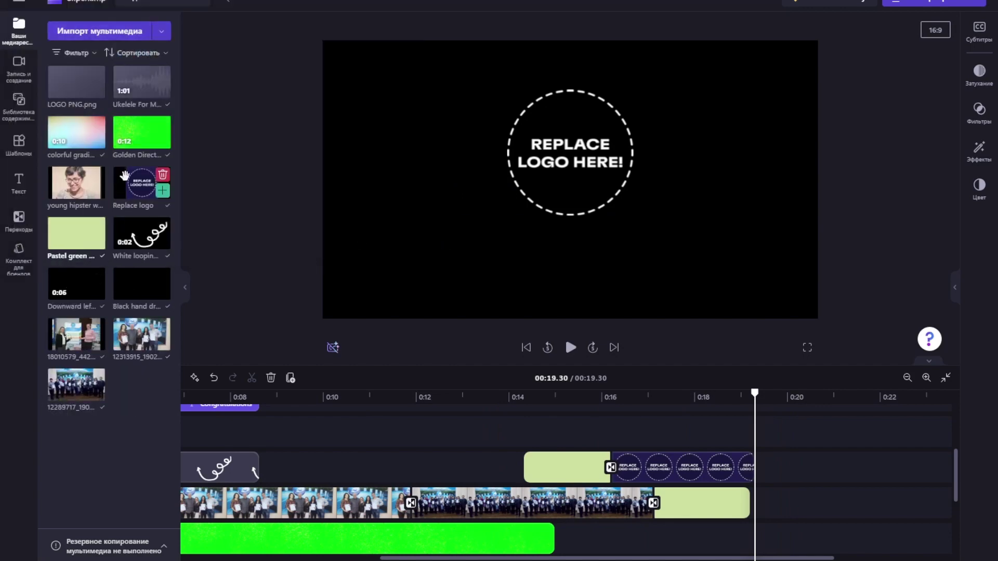
pyautogui.moveTo(80, 91); pyautogui.dragTo(651, 482)
pyautogui.click(580, 426)
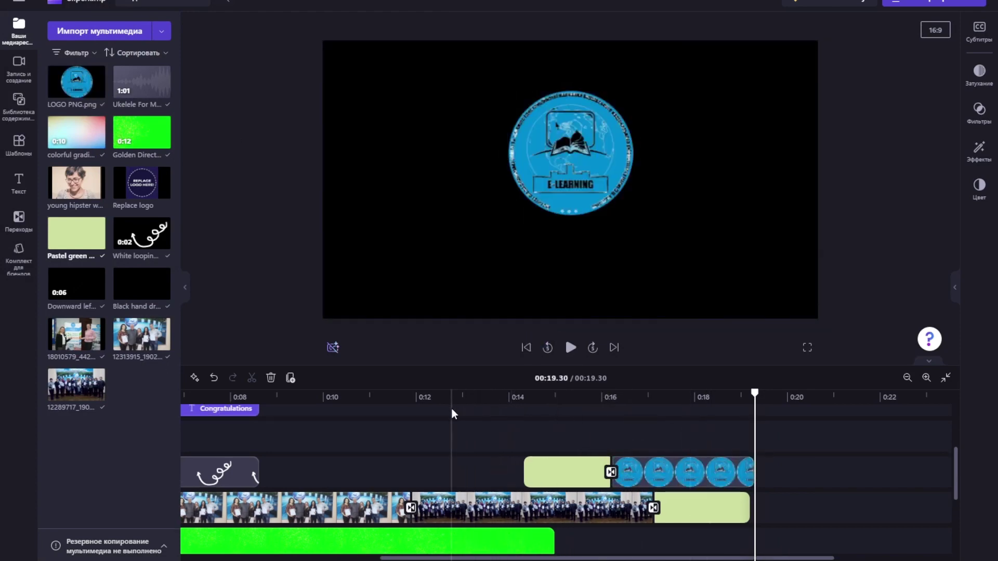
# Step: Play the edited video from the beginning to check the inserted photos, texts and effects
pyautogui.hscroll(-5, 451, 409)
pyautogui.scroll(2, 451, 415)
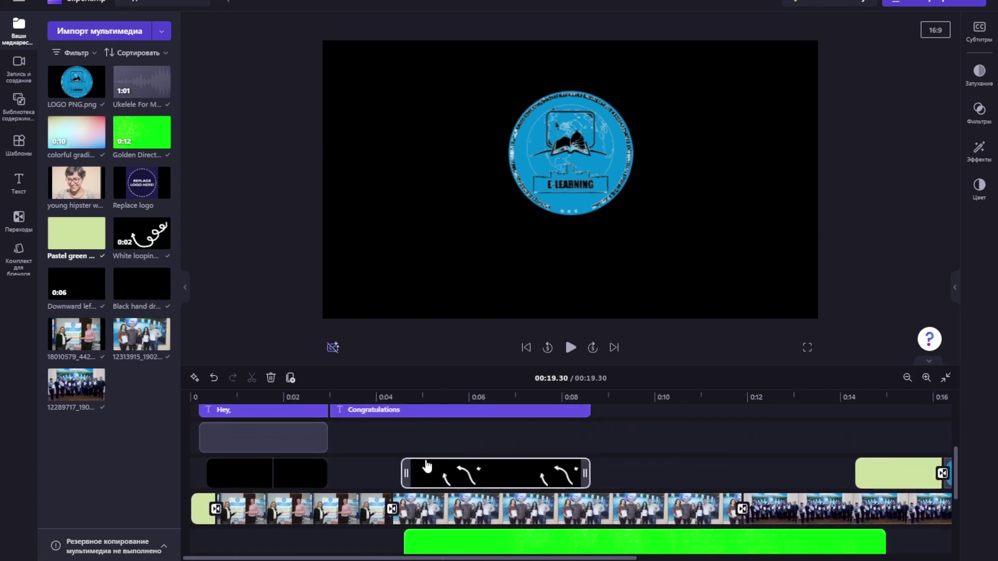
pyautogui.click(192, 398)
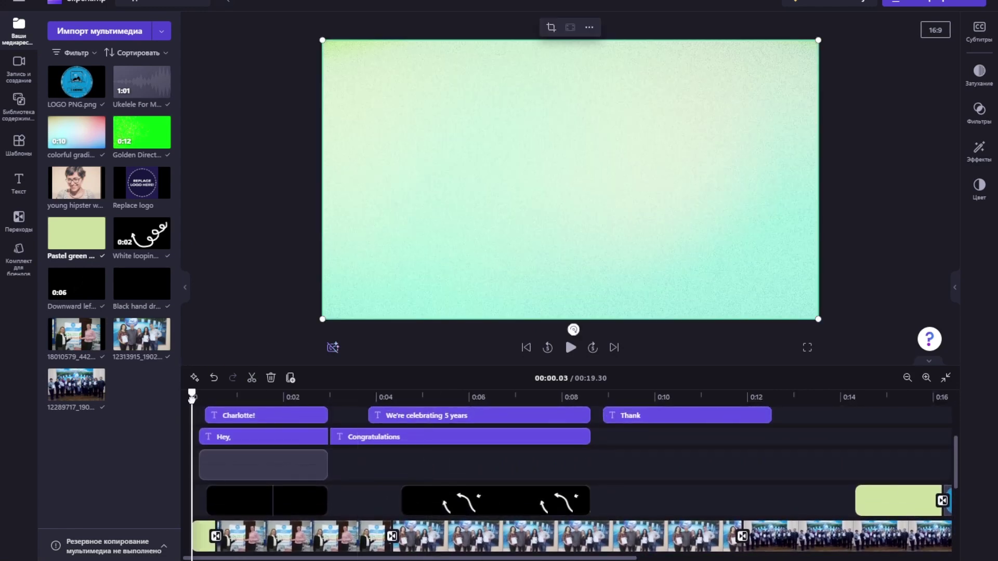
pyautogui.press('space')
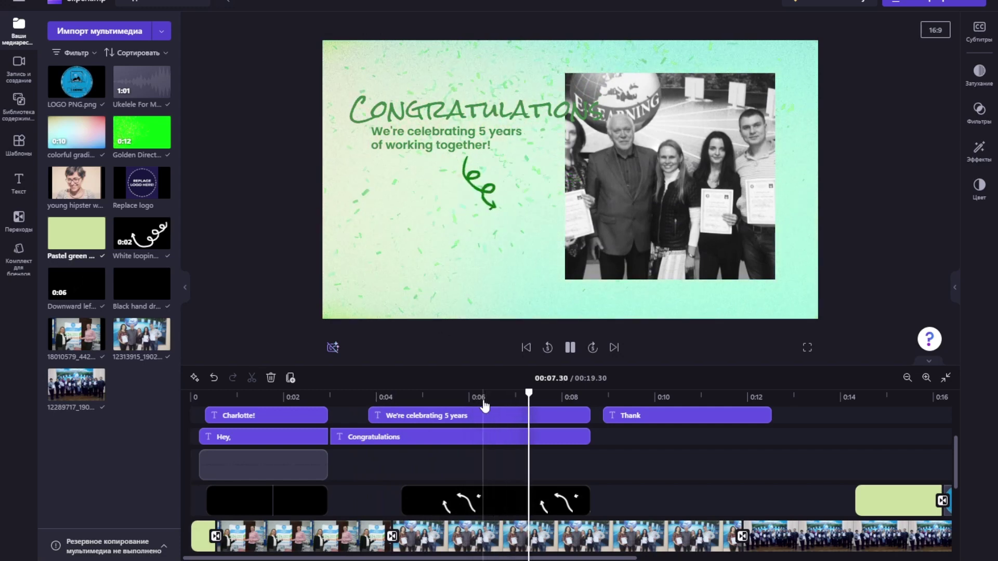
# Step: Replace the large name title under "Hey," in the opening scene with "Karazin!"
pyautogui.click(416, 250)
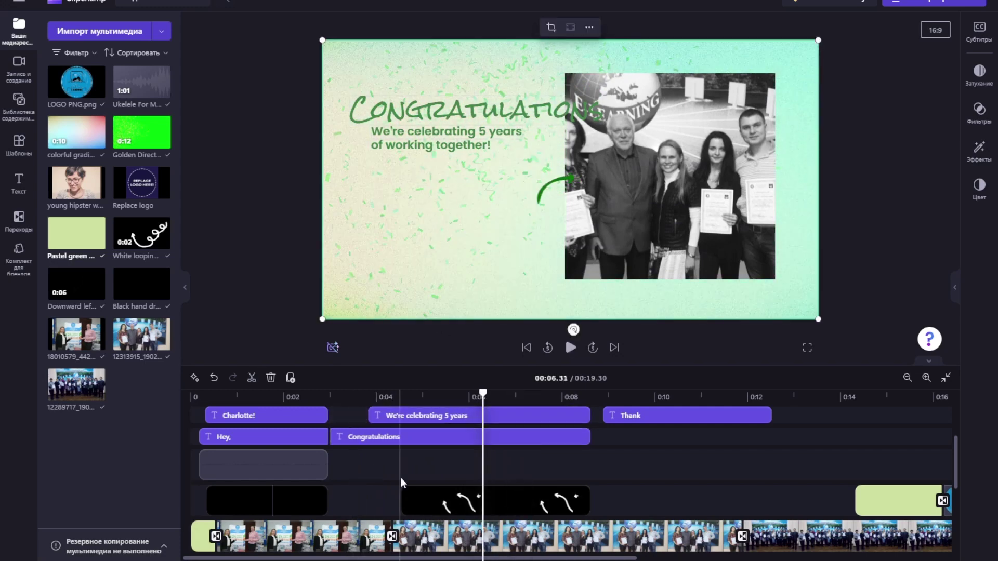
pyautogui.scroll(2, 400, 477)
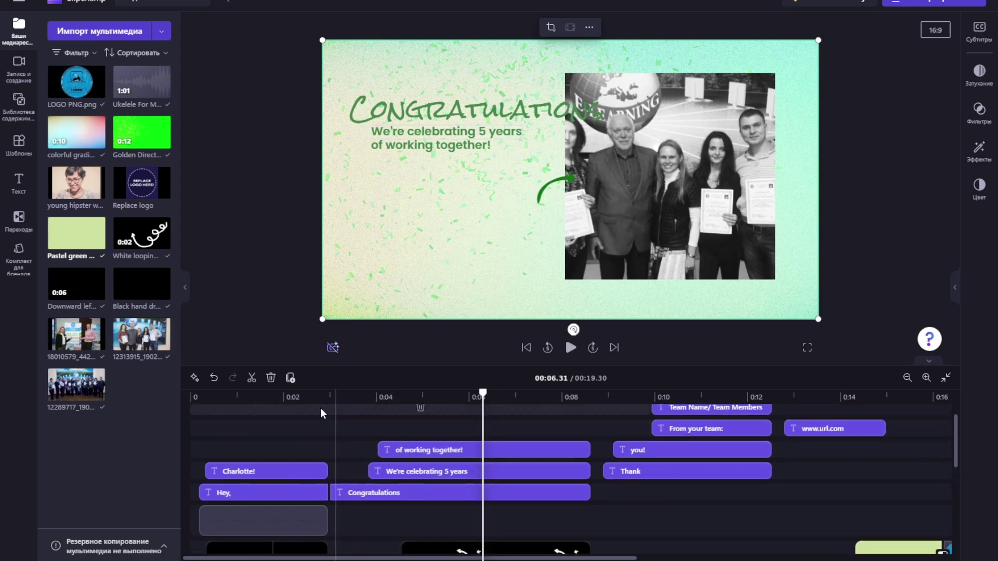
pyautogui.click(264, 402)
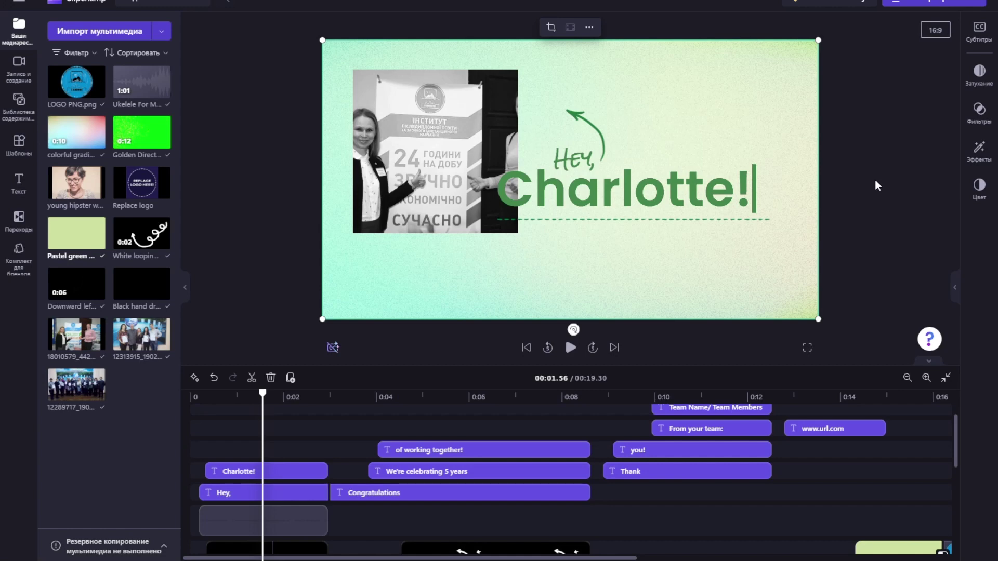
pyautogui.click(699, 199)
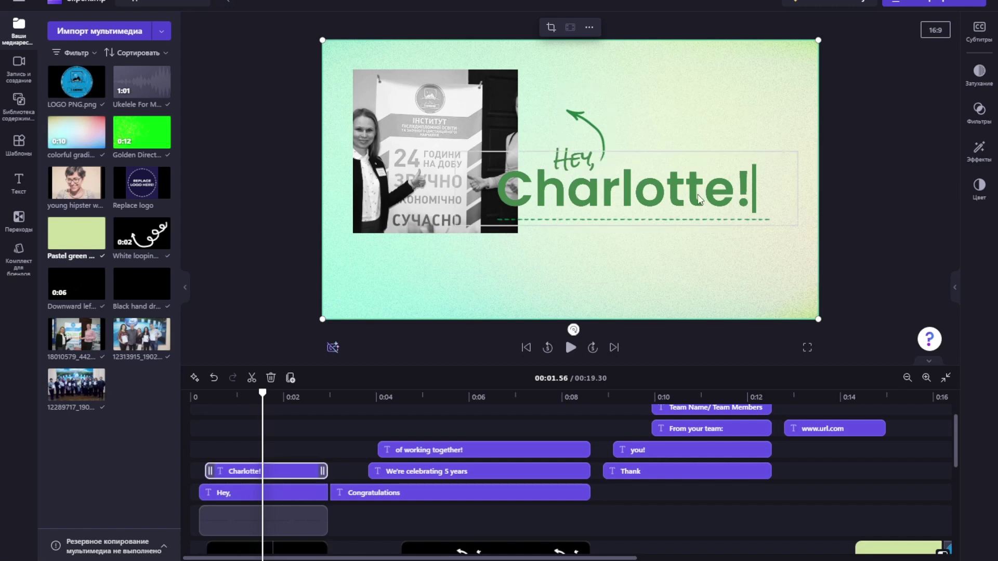
pyautogui.click(800, 192)
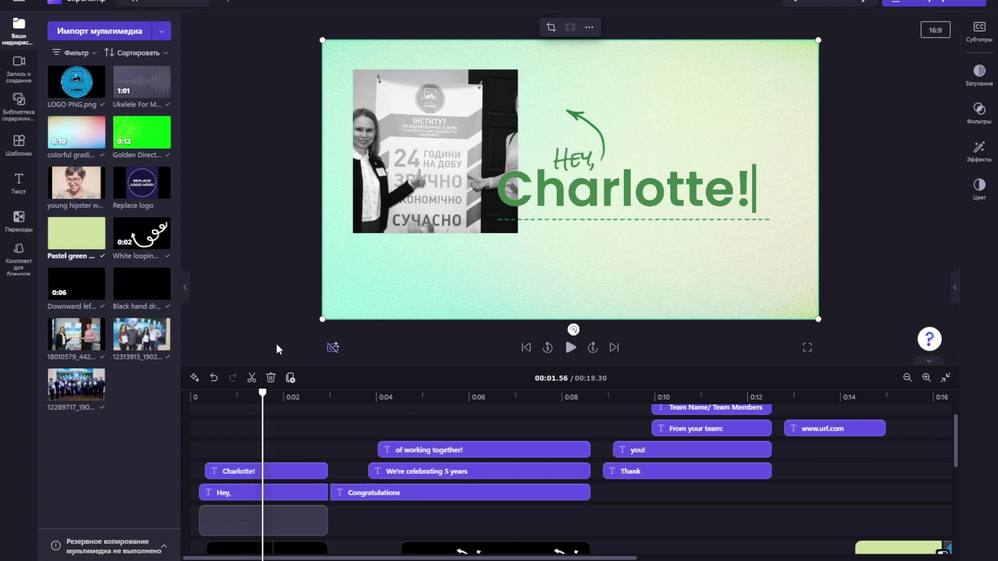
pyautogui.click(238, 472)
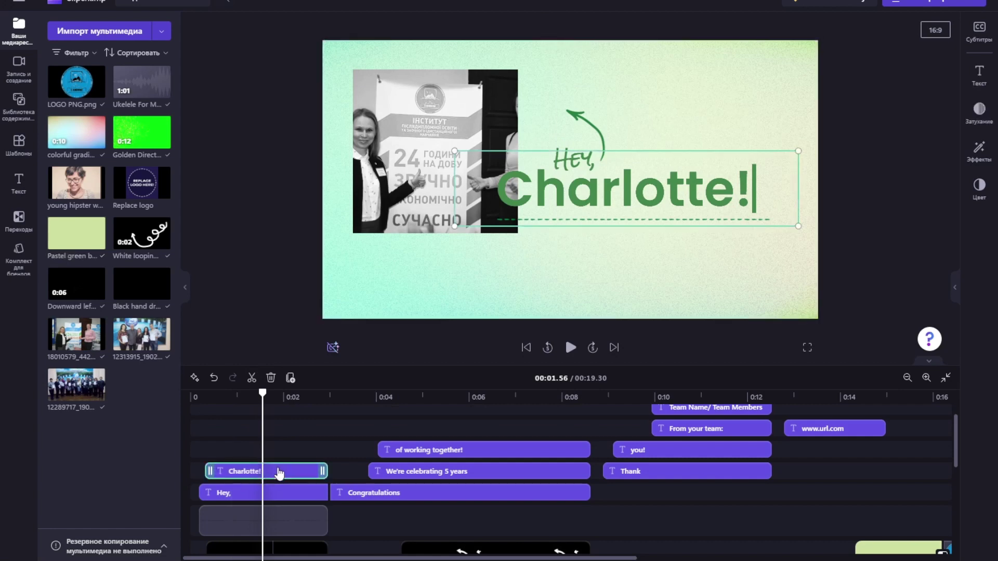
pyautogui.click(979, 75)
pyautogui.click(889, 132)
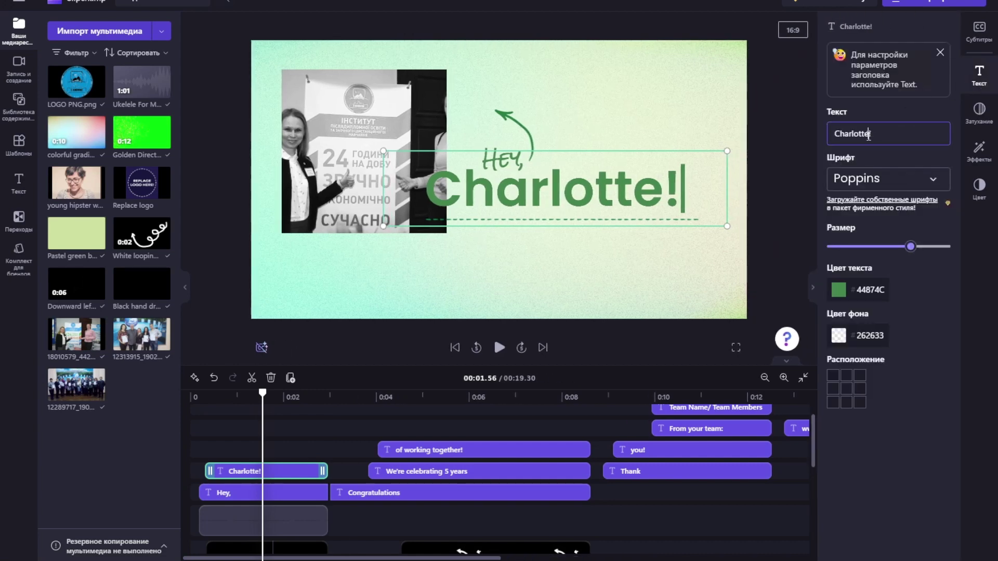
pyautogui.press('BackSpace')
pyautogui.press('BackSpace')
pyautogui.press('BackSpace')
pyautogui.press('BackSpace')
pyautogui.press('BackSpace')
pyautogui.press('BackSpace')
pyautogui.press('BackSpace')
pyautogui.press('BackSpace')
pyautogui.press('BackSpace')
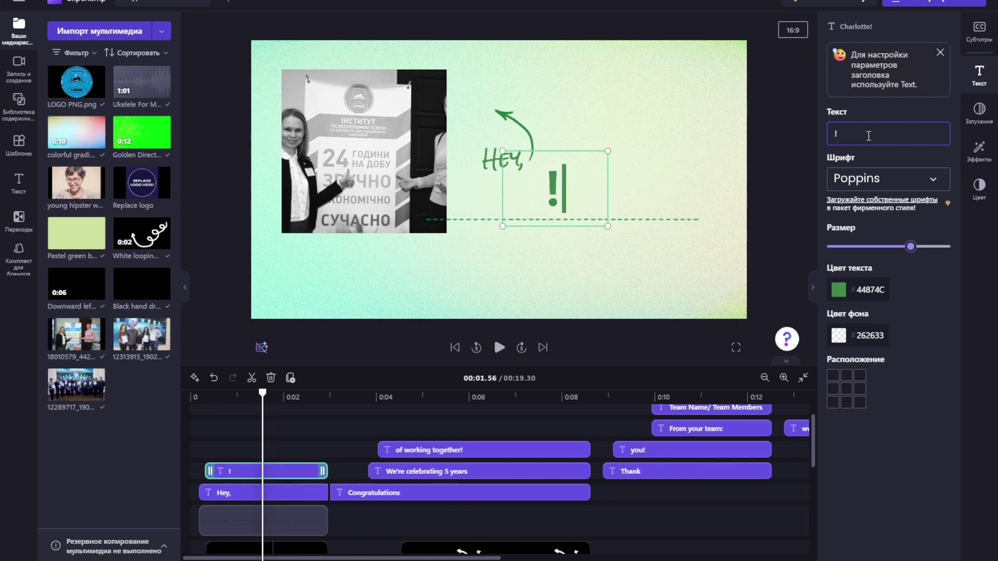
pyautogui.write('Karazin')
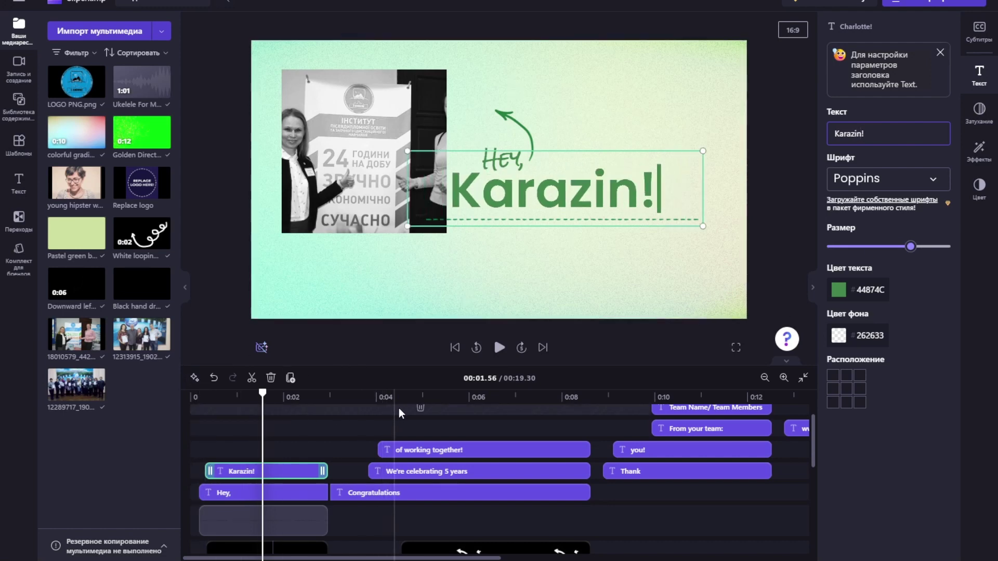
# Step: Change the number of years in the "We're celebrating" title to 12
pyautogui.click(447, 410)
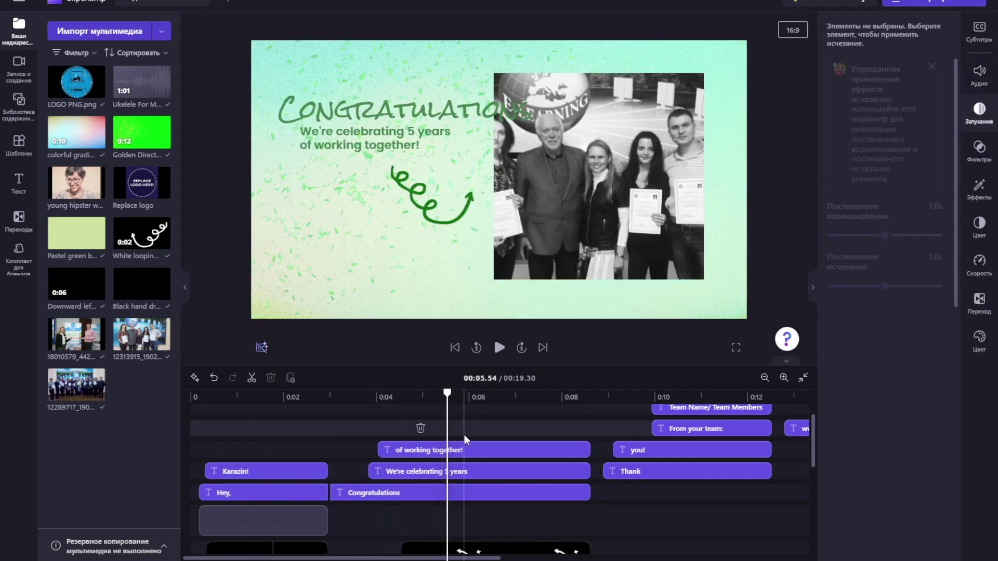
pyautogui.click(282, 142)
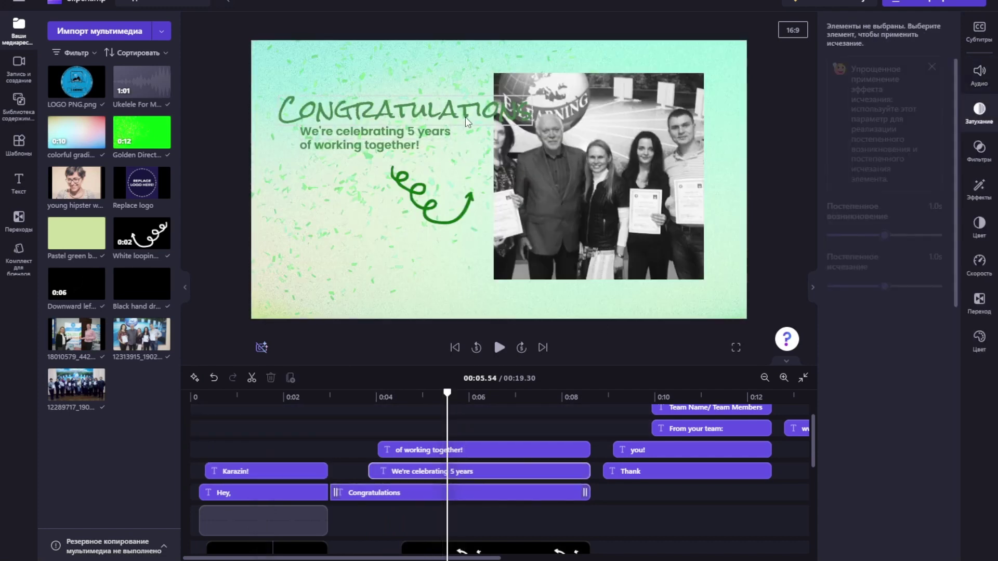
pyautogui.press('Escape')
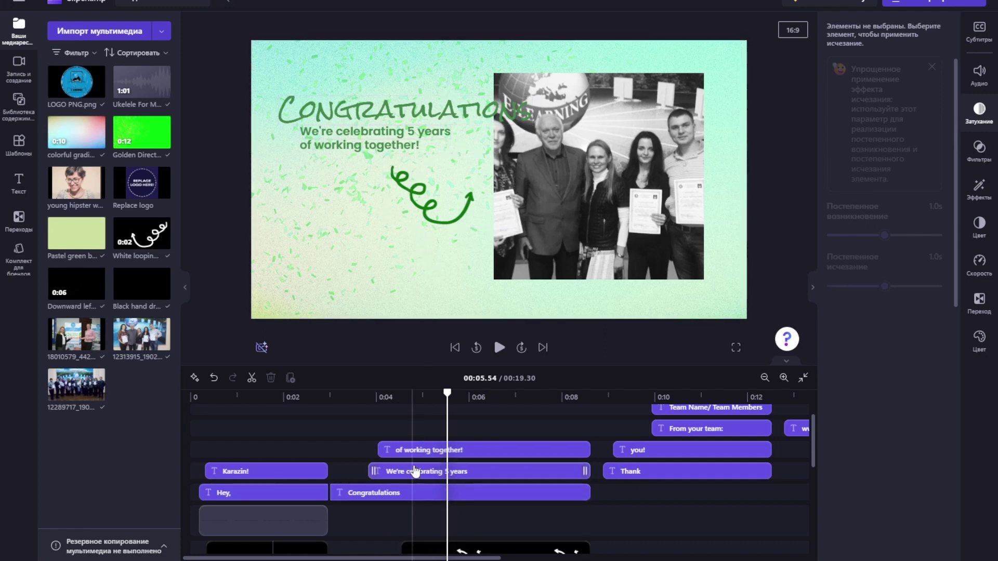
pyautogui.click(429, 474)
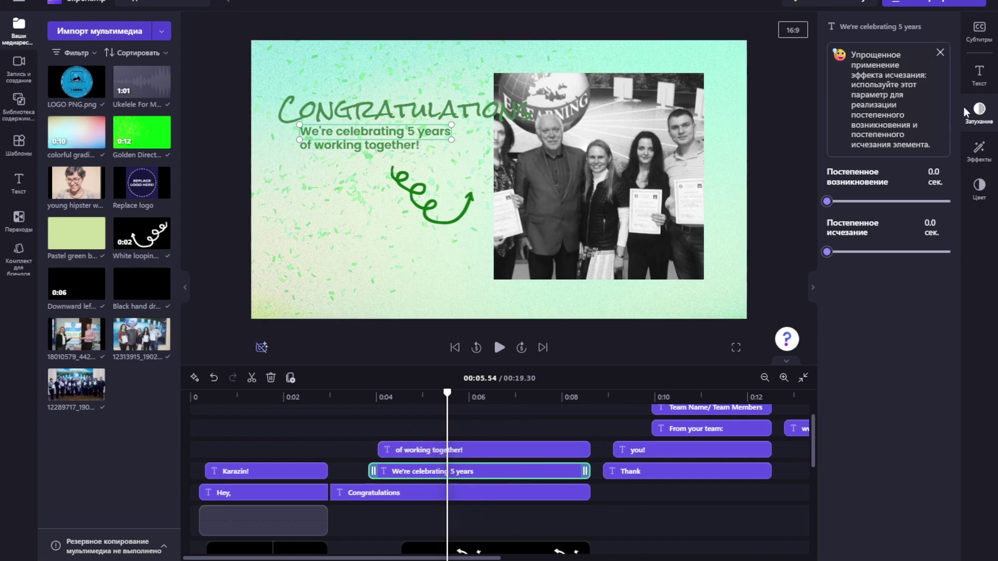
pyautogui.click(986, 79)
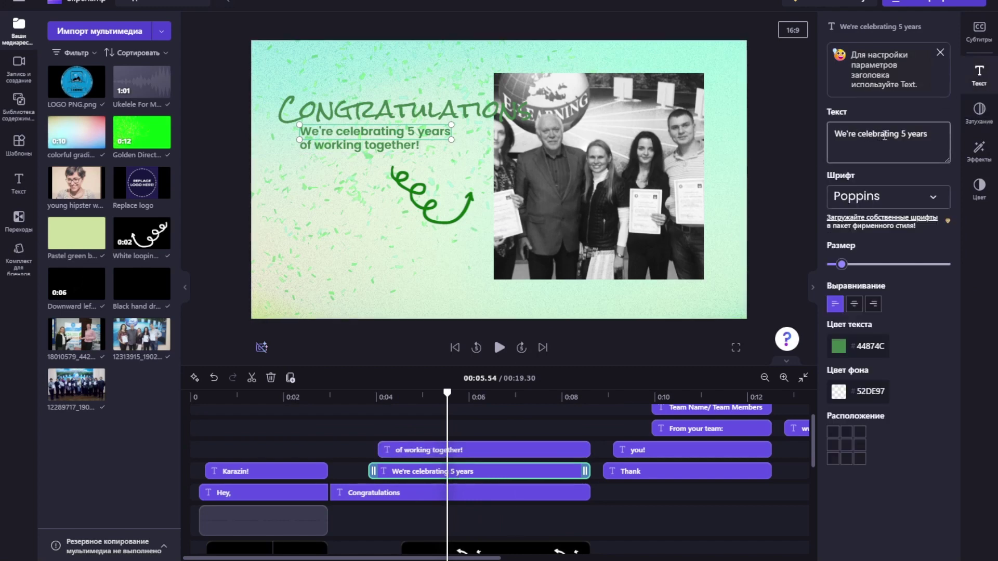
pyautogui.click(907, 133)
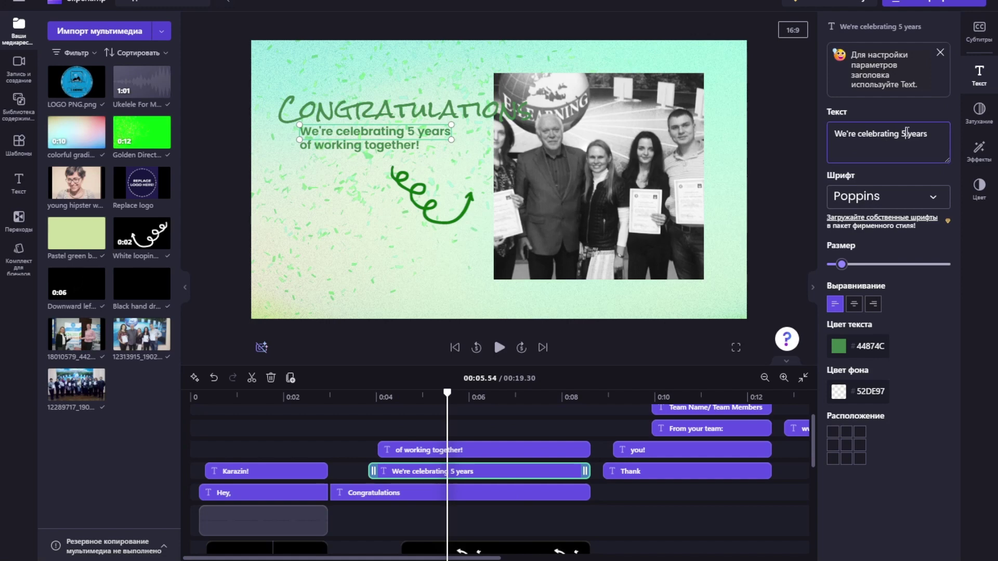
pyautogui.press('BackSpace')
pyautogui.write('12')
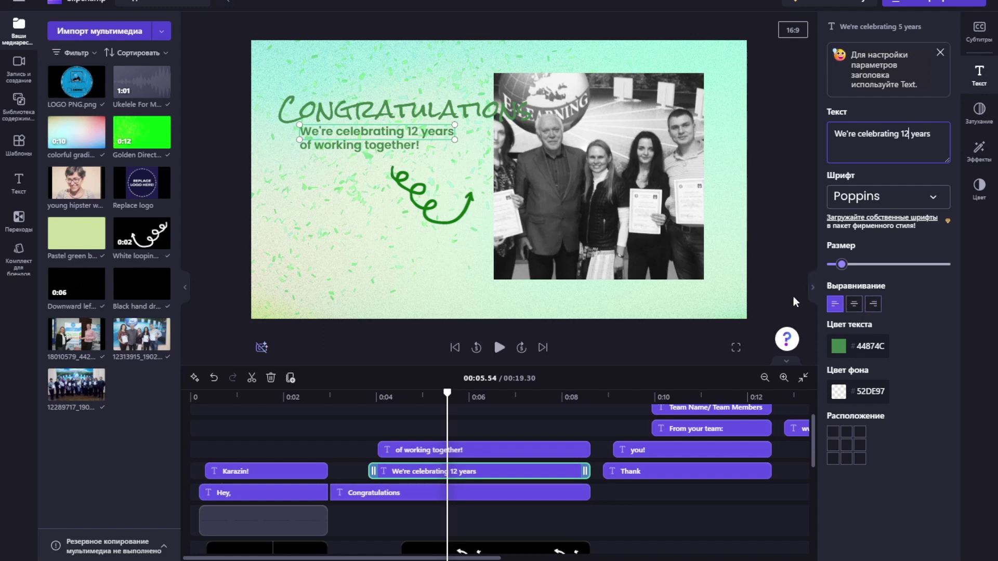
# Step: Replace the team name placeholder under "From your team:" in the thank-you scene with "Open Karazin"
pyautogui.hscroll(3, 554, 422)
pyautogui.scroll(1, 554, 423)
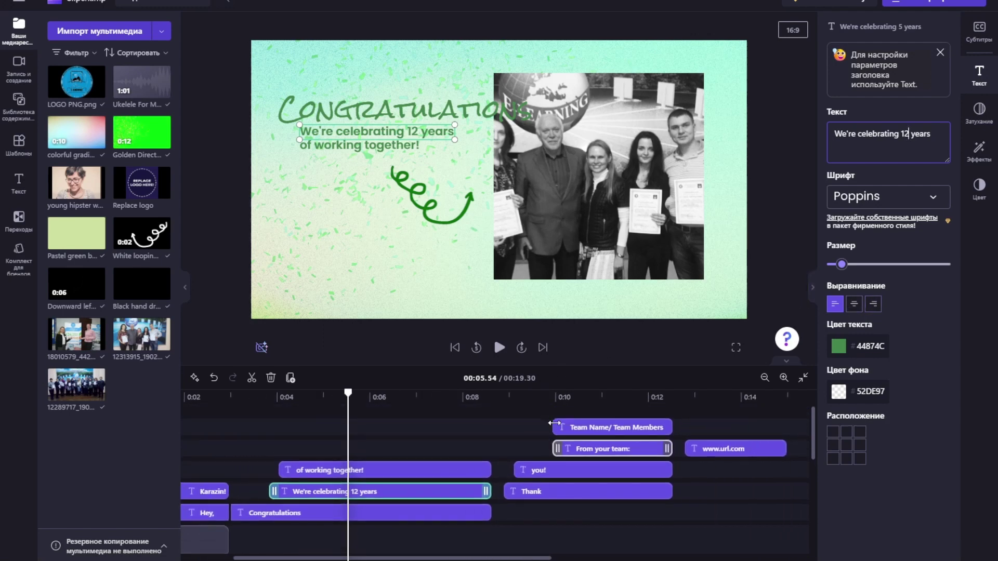
pyautogui.click(595, 408)
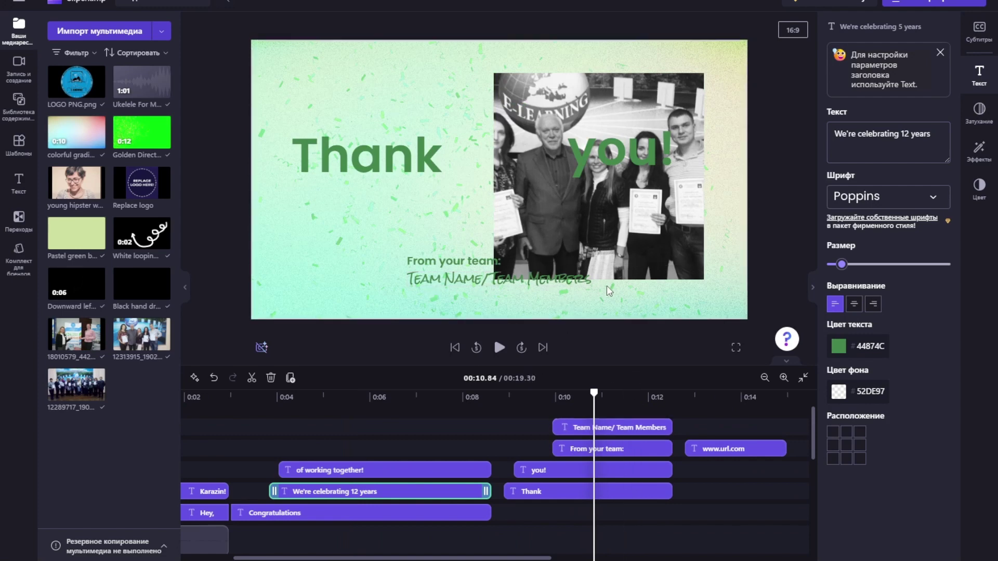
pyautogui.click(619, 430)
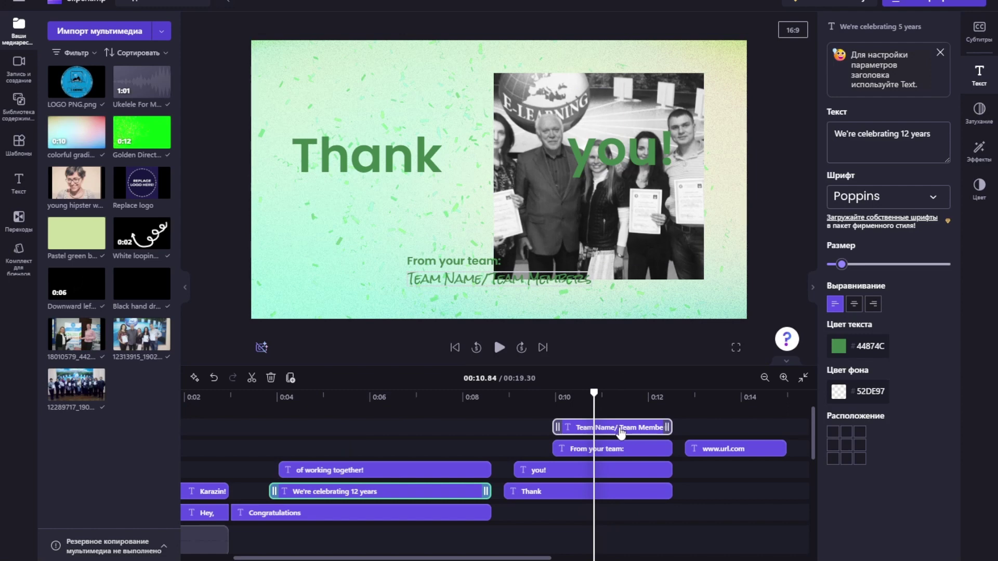
pyautogui.click(621, 429)
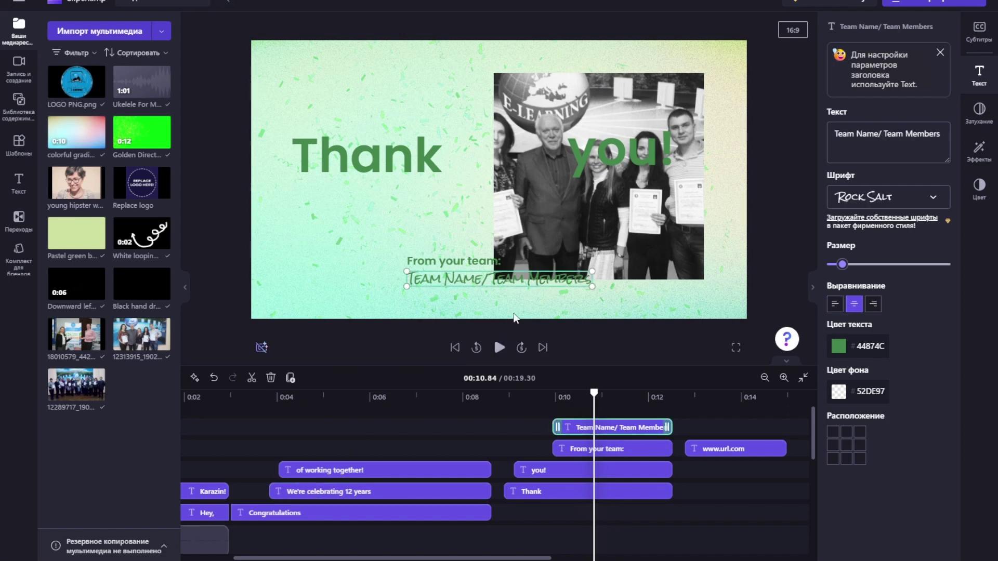
pyautogui.moveTo(940, 134); pyautogui.dragTo(831, 134)
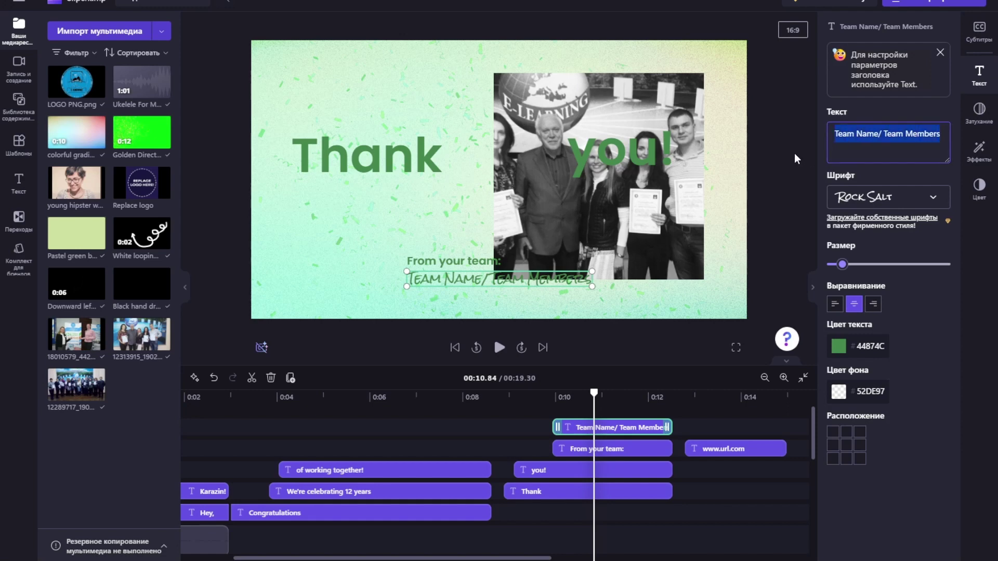
pyautogui.write('Open ')
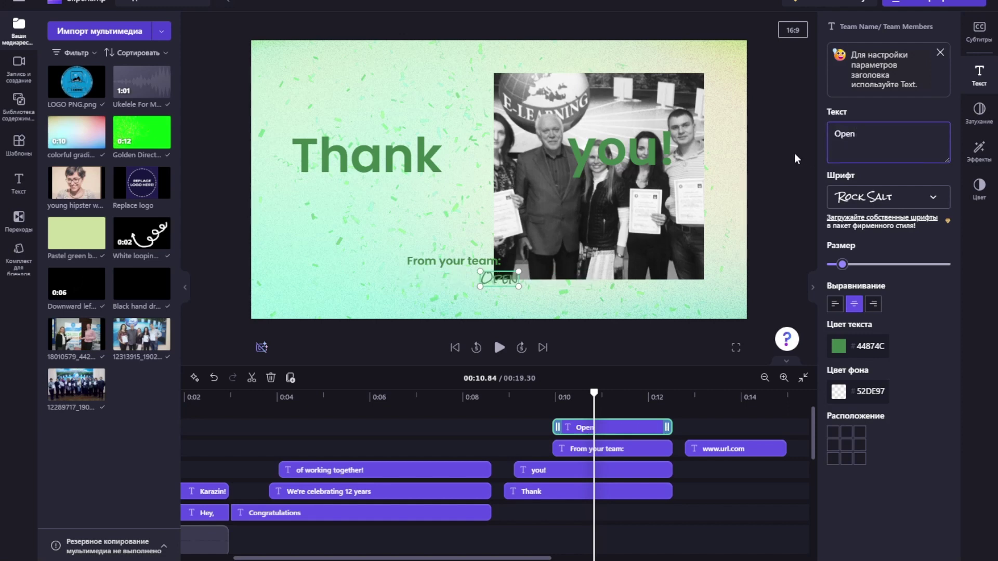
pyautogui.write('Ka')
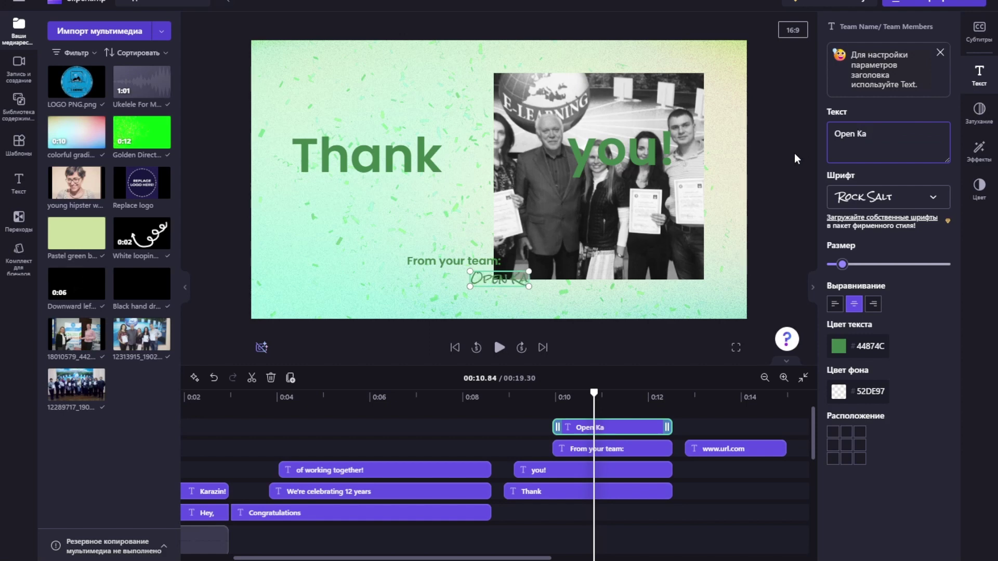
pyautogui.write('razin')
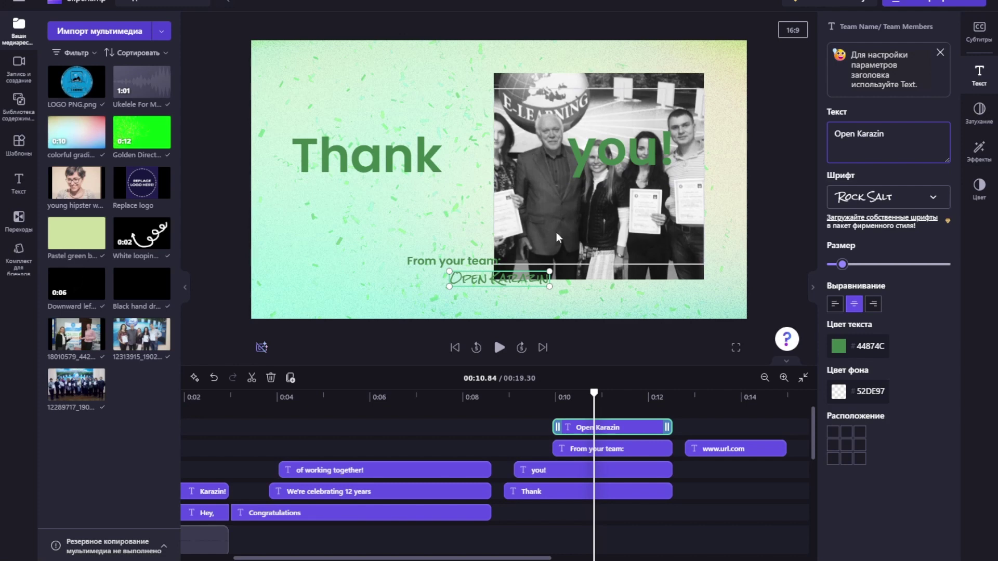
pyautogui.hscroll(2, 640, 514)
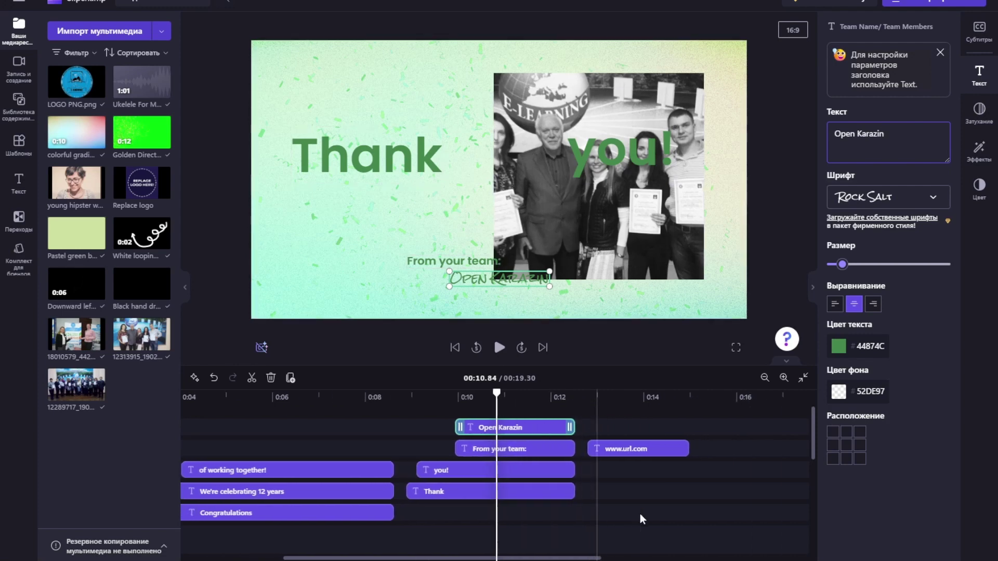
pyautogui.click(631, 412)
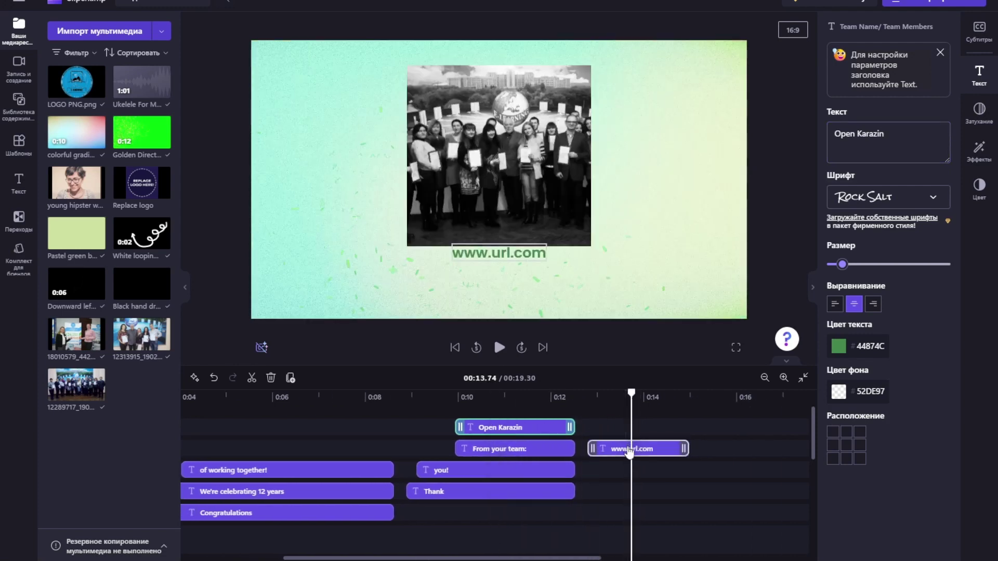
pyautogui.click(629, 451)
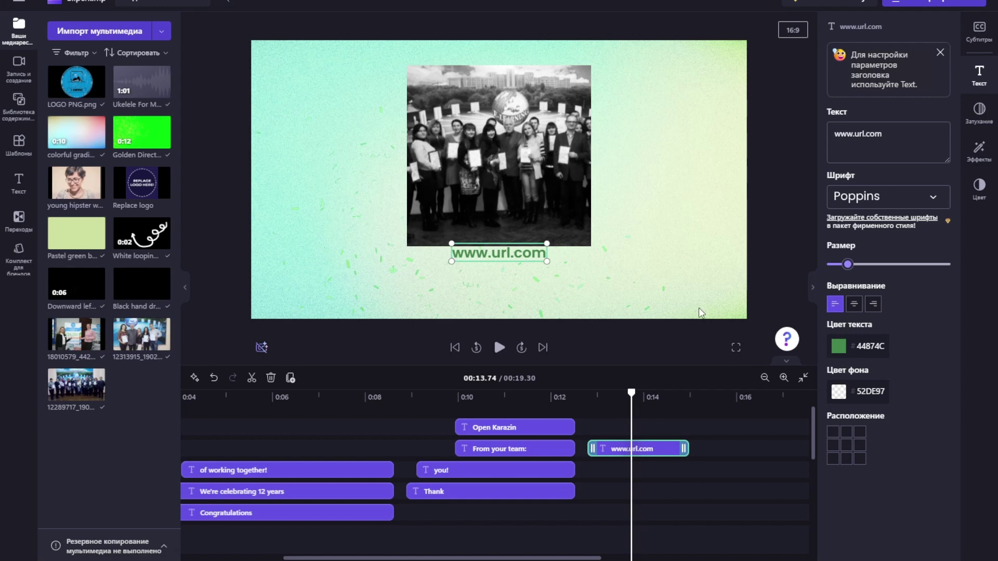
pyautogui.click(862, 134)
pyautogui.press('BackSpace')
pyautogui.press('BackSpace')
pyautogui.press('BackSpace')
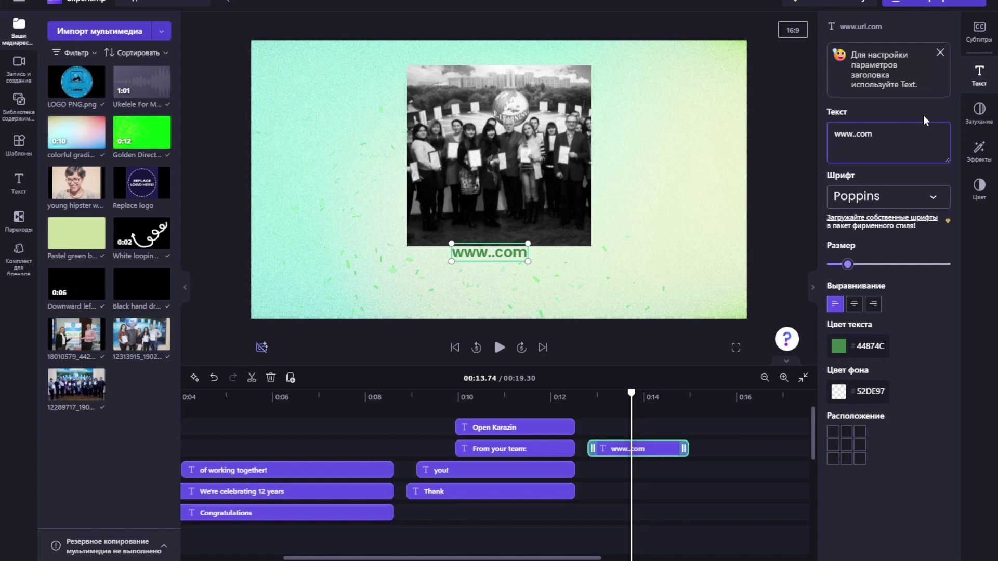
pyautogui.write('karazi')
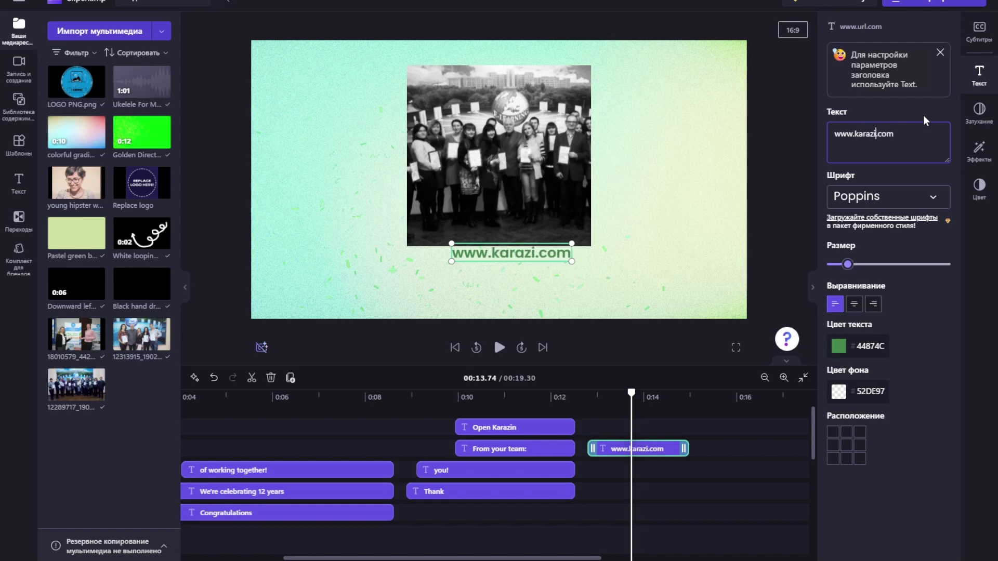
pyautogui.write('n')
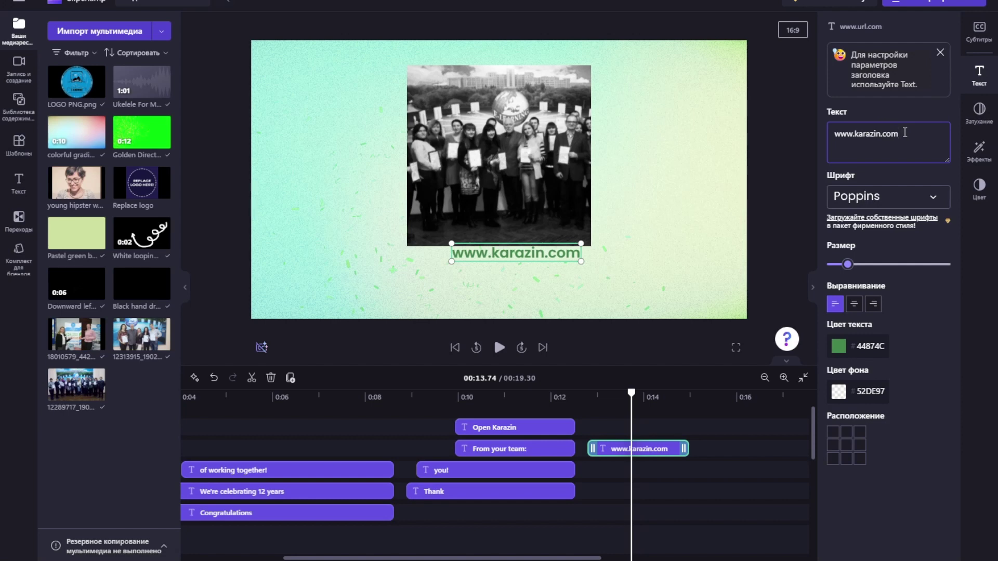
pyautogui.write('.com.ua')
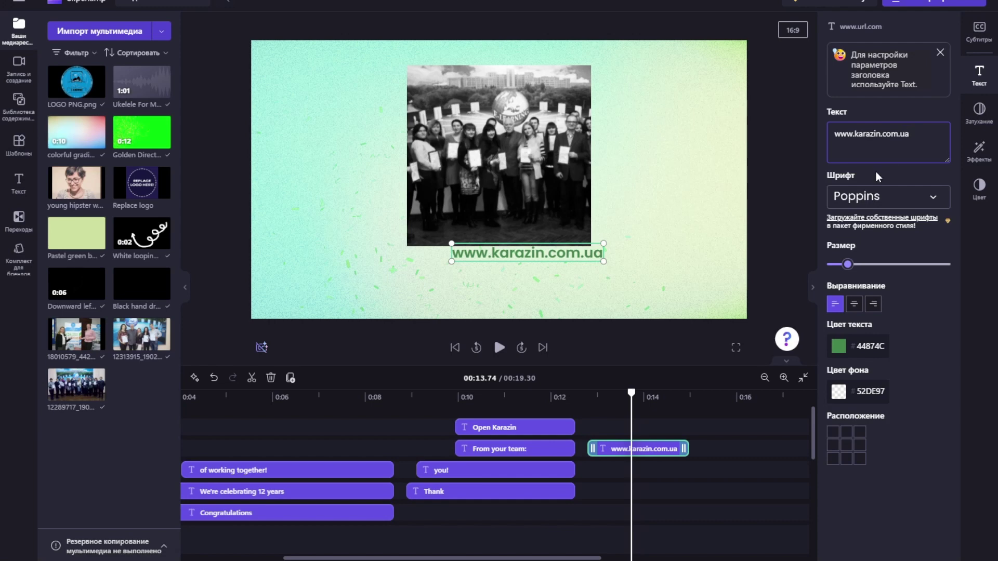
pyautogui.click(632, 409)
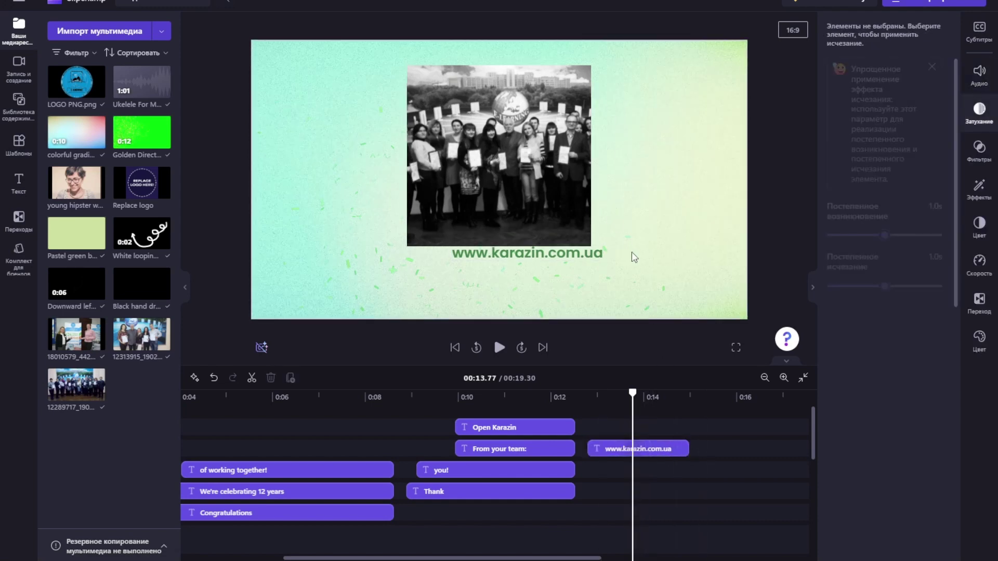
pyautogui.scroll(-5, 554, 519)
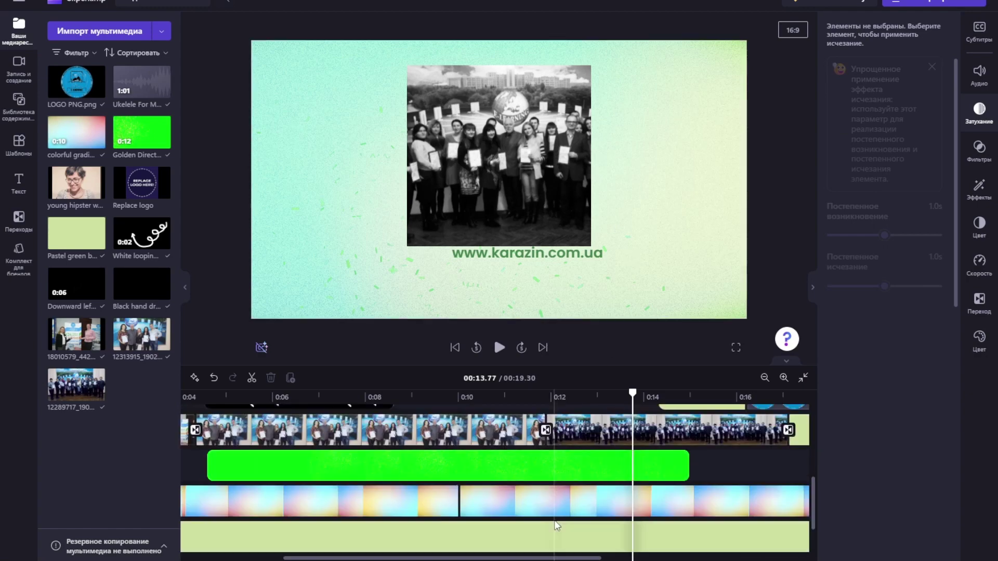
pyautogui.scroll(-2, 554, 519)
pyautogui.scroll(2, 554, 520)
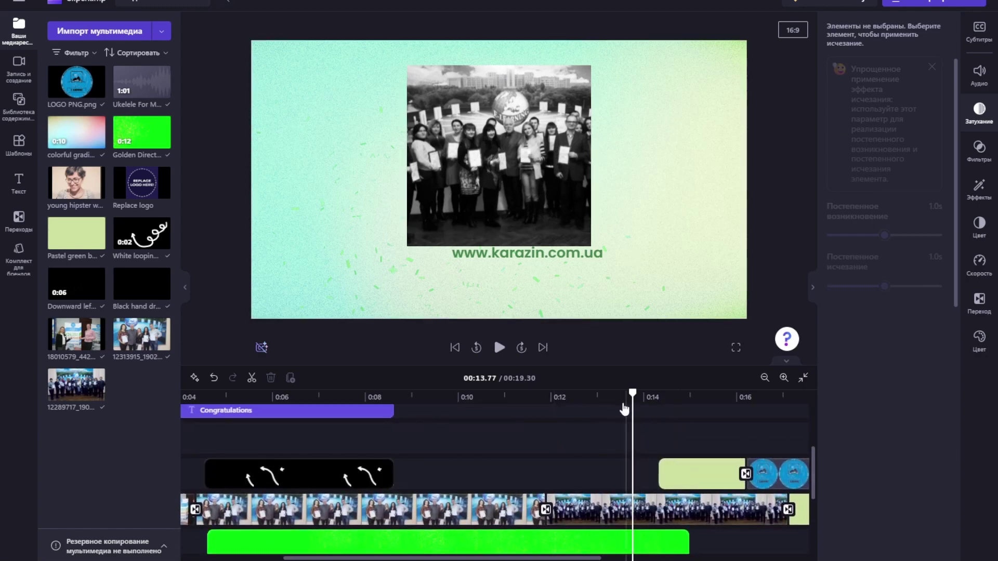
pyautogui.scroll(4, 544, 450)
pyautogui.hscroll(-5, 544, 453)
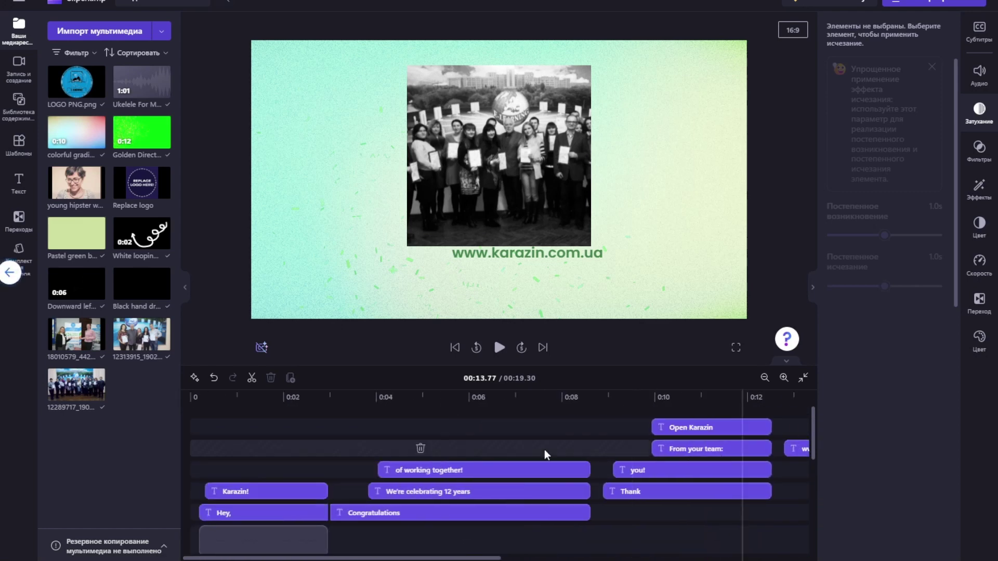
# Step: Play the edited video from the beginning to check the replaced photos, logo and texts
pyautogui.click(197, 408)
pyautogui.press('space')
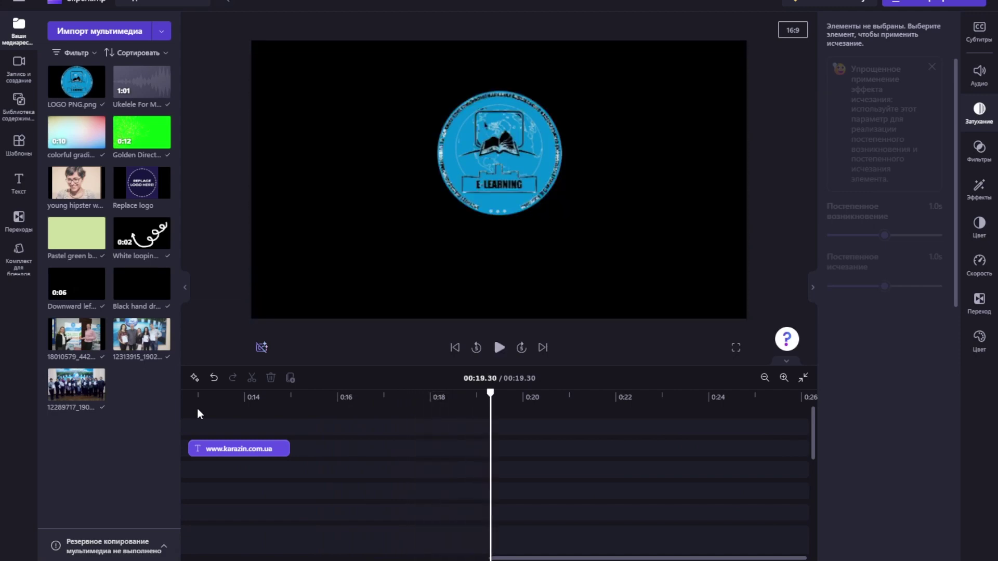
pyautogui.press('space')
pyautogui.press('space')
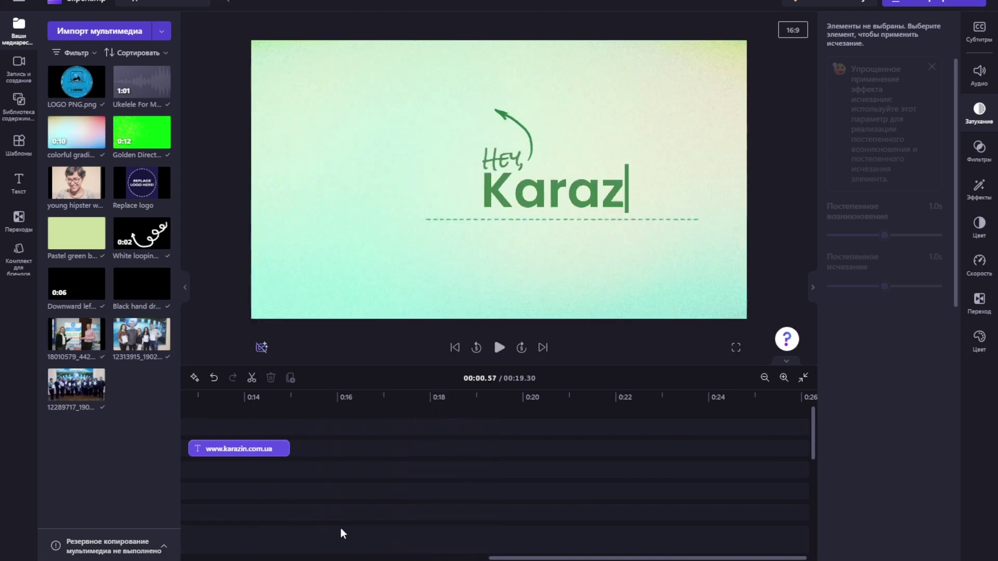
# Step: Extend the ukulele music clip on the timeline to the end of the background clips, at about 19 seconds
pyautogui.scroll(-5, 378, 420)
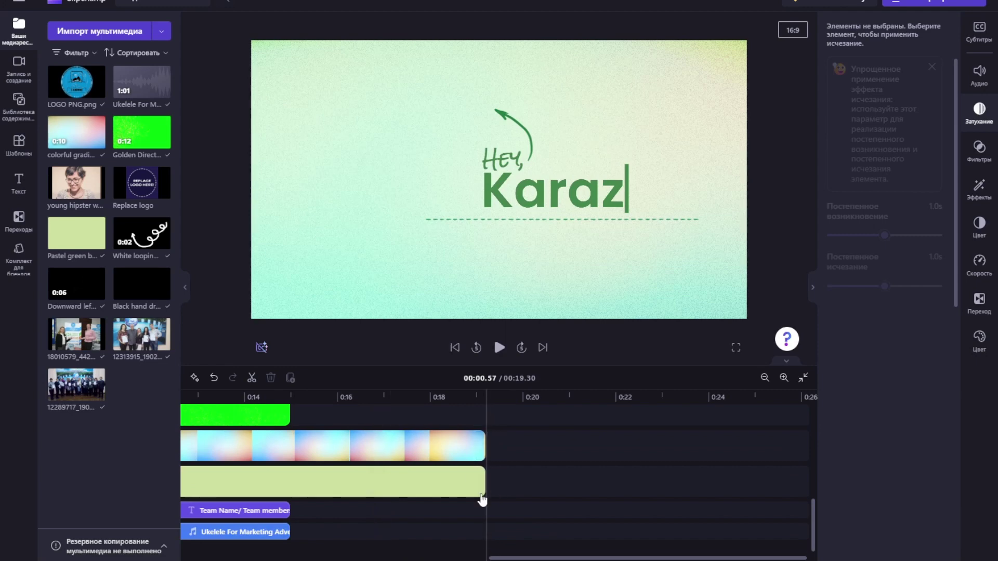
pyautogui.hscroll(-3, 468, 500)
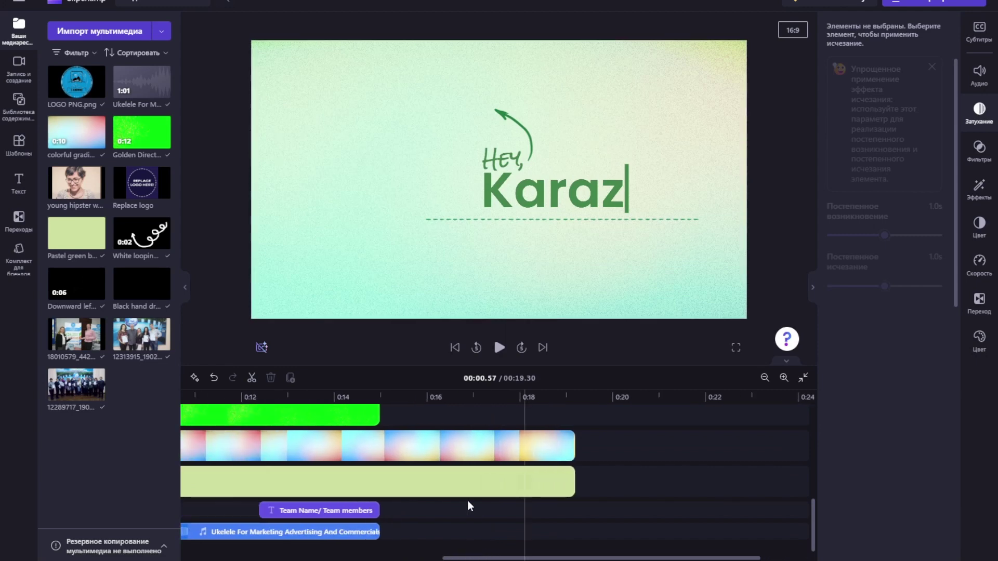
pyautogui.click(347, 527)
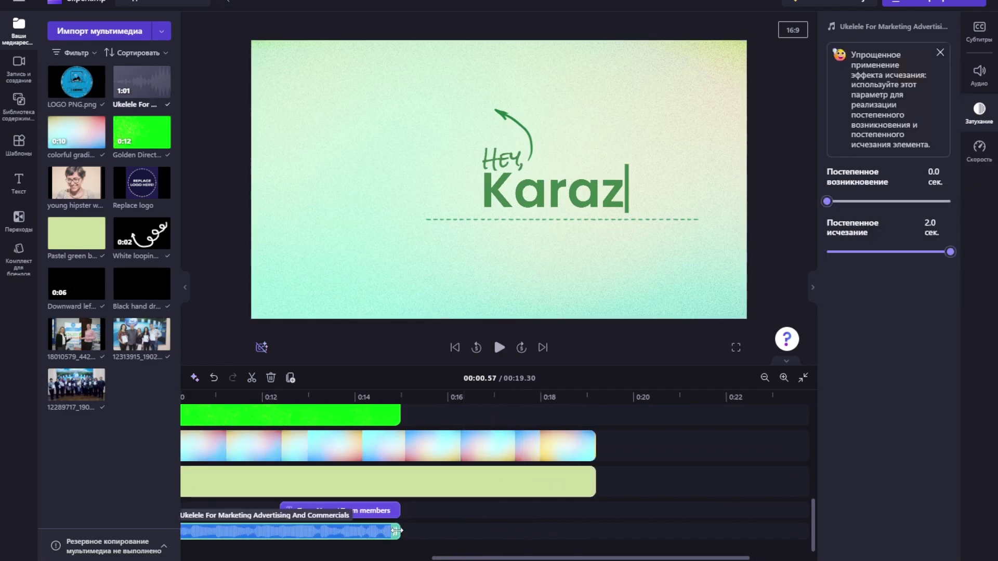
pyautogui.moveTo(397, 531); pyautogui.dragTo(596, 520)
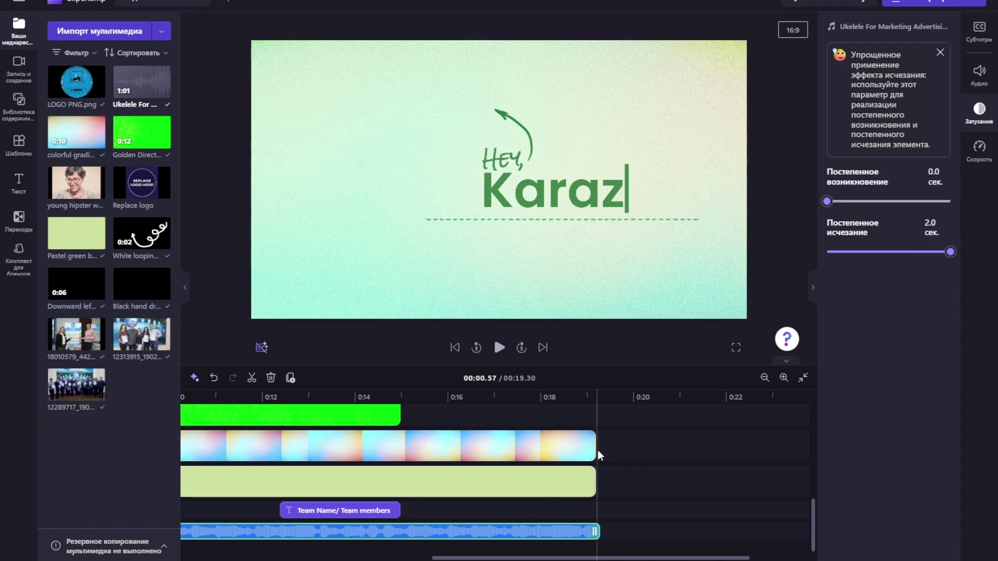
pyautogui.scroll(5, 601, 440)
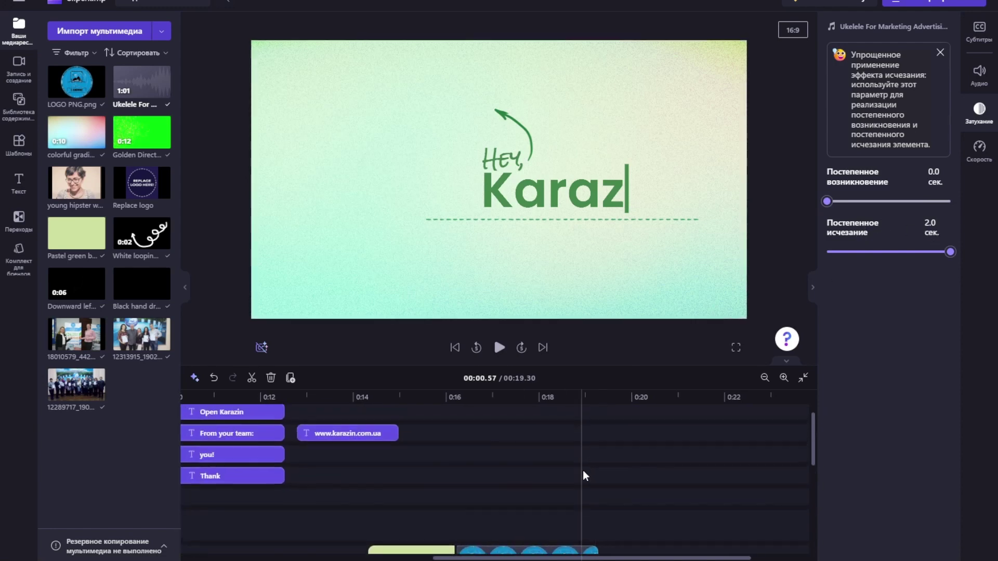
pyautogui.scroll(-5, 582, 470)
pyautogui.hscroll(-2, 582, 470)
pyautogui.scroll(-3, 582, 469)
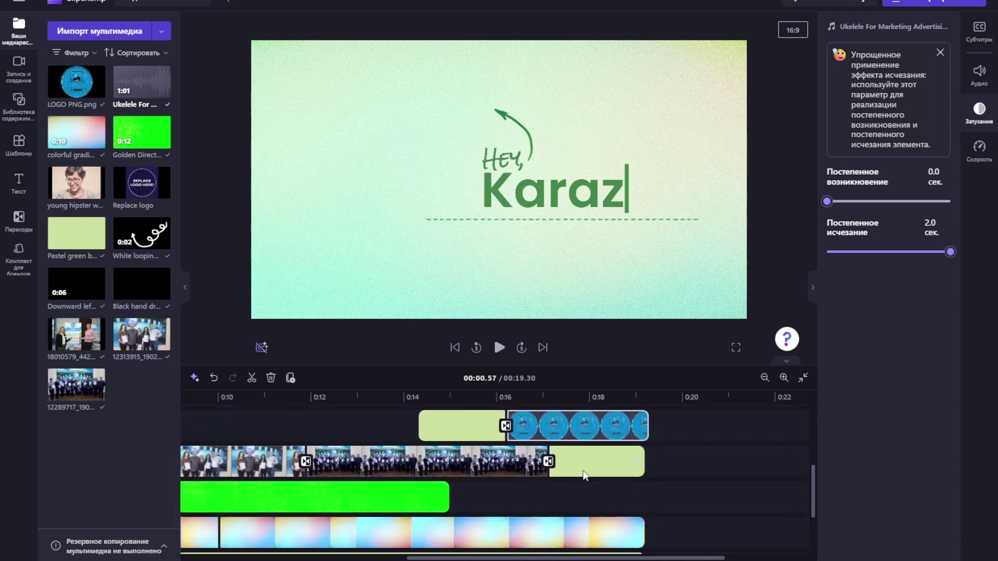
pyautogui.scroll(6, 582, 470)
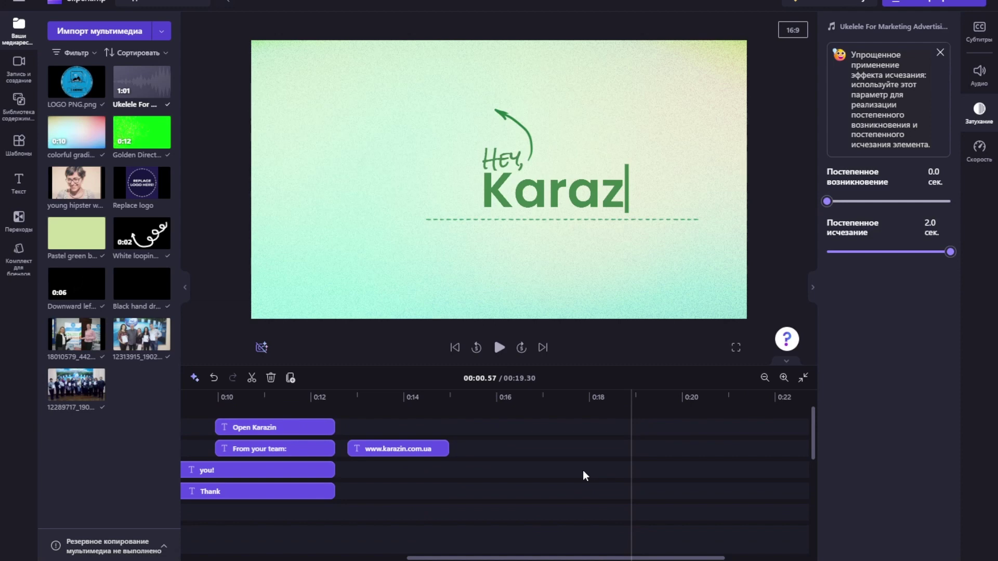
pyautogui.scroll(-5, 582, 470)
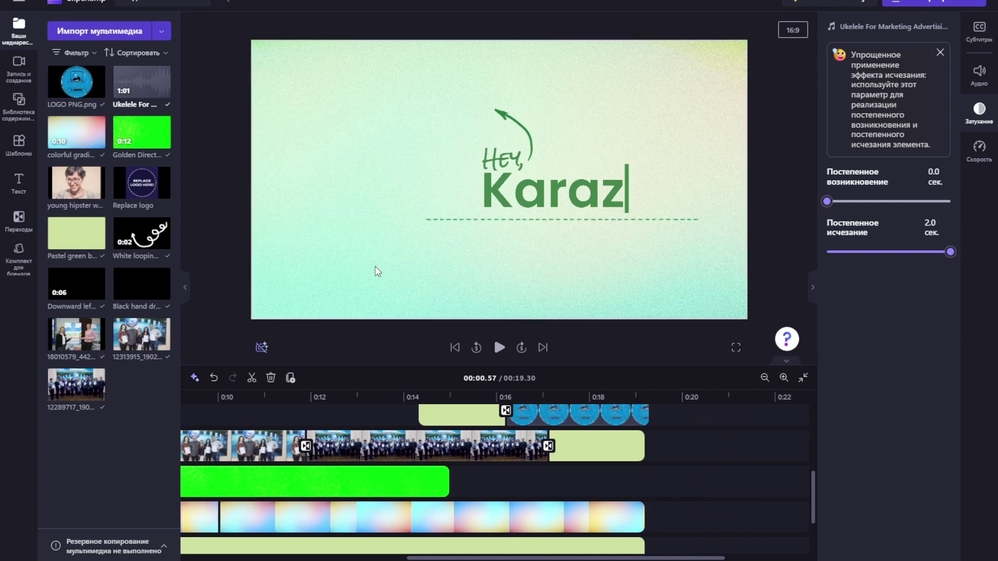
# Step: Add a new text-to-speech clip to the timeline at 00:00.57 and dismiss the introductory tip
pyautogui.click(27, 68)
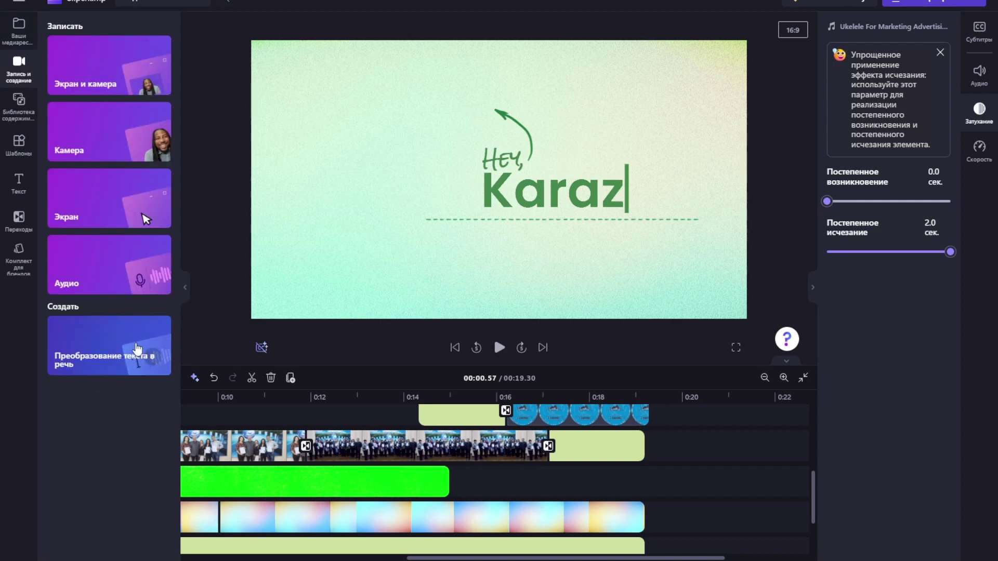
pyautogui.click(99, 359)
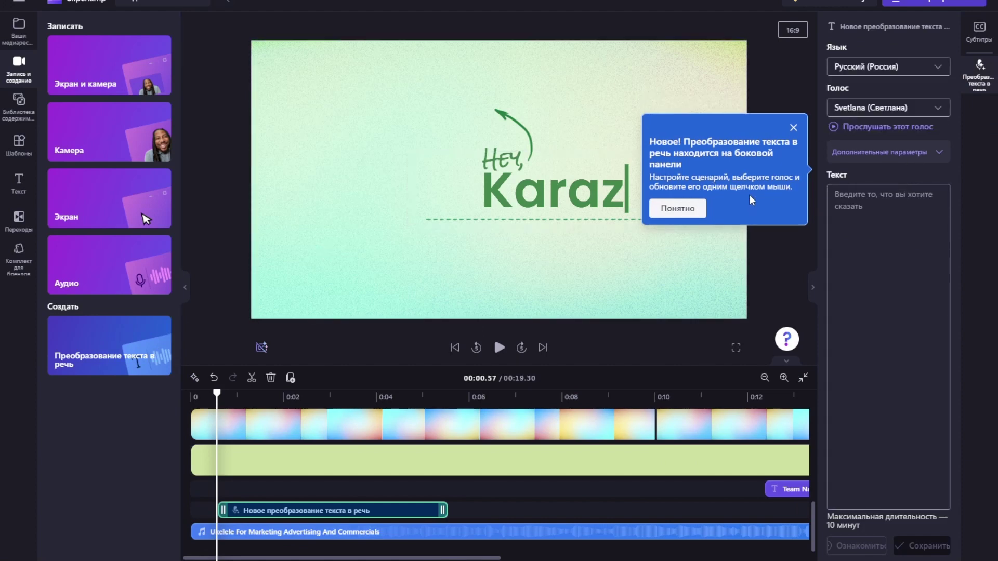
pyautogui.click(793, 128)
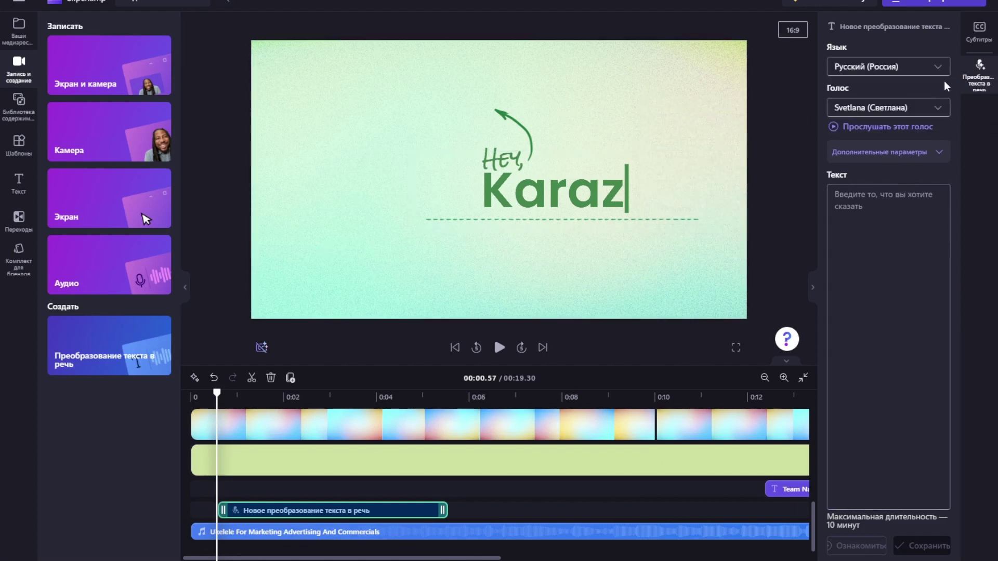
# Step: Set the text-to-speech language to Ukrainian (Украинский (Украина))
pyautogui.click(938, 67)
pyautogui.scroll(-5, 898, 145)
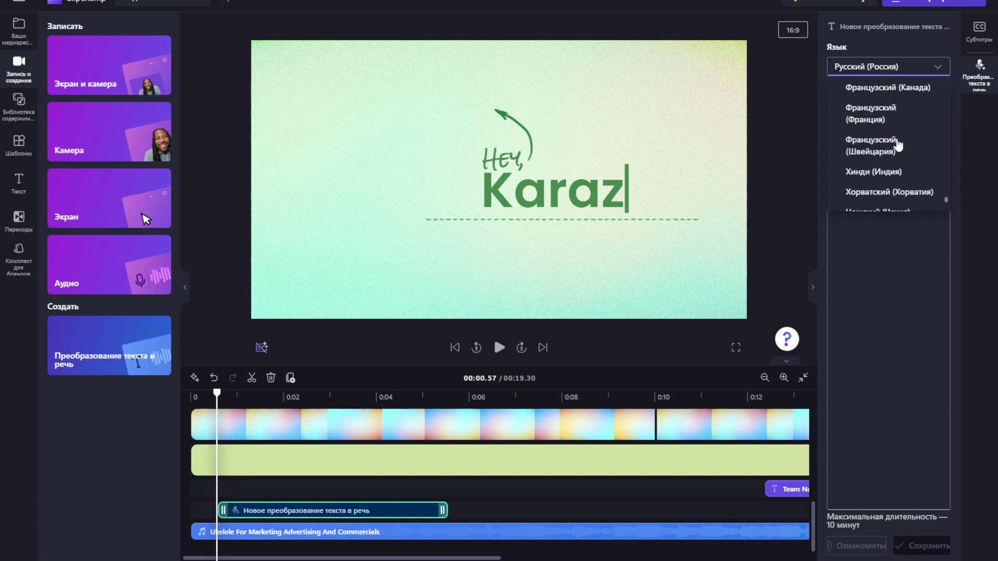
pyautogui.scroll(-3, 898, 145)
pyautogui.scroll(4, 898, 146)
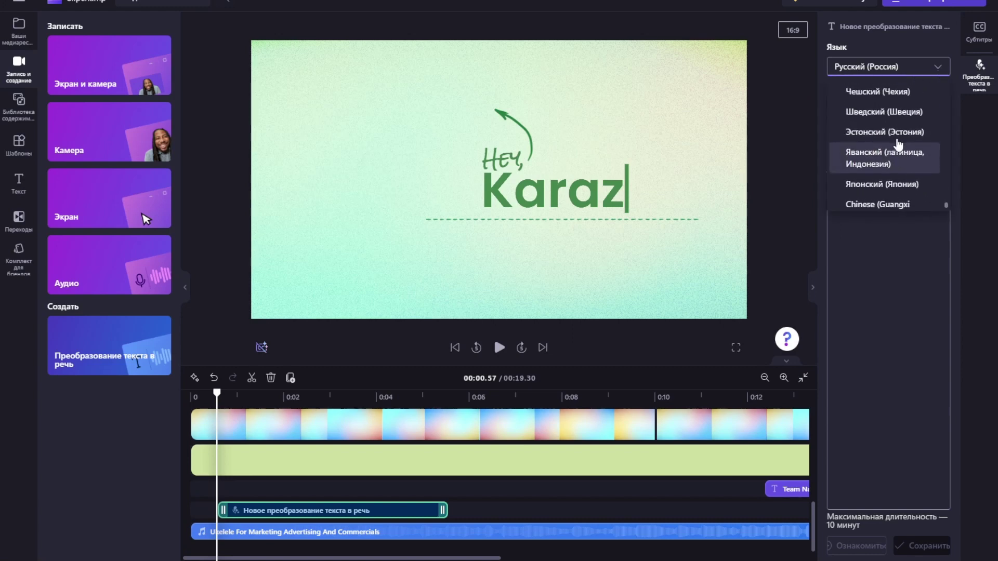
pyautogui.scroll(5, 897, 144)
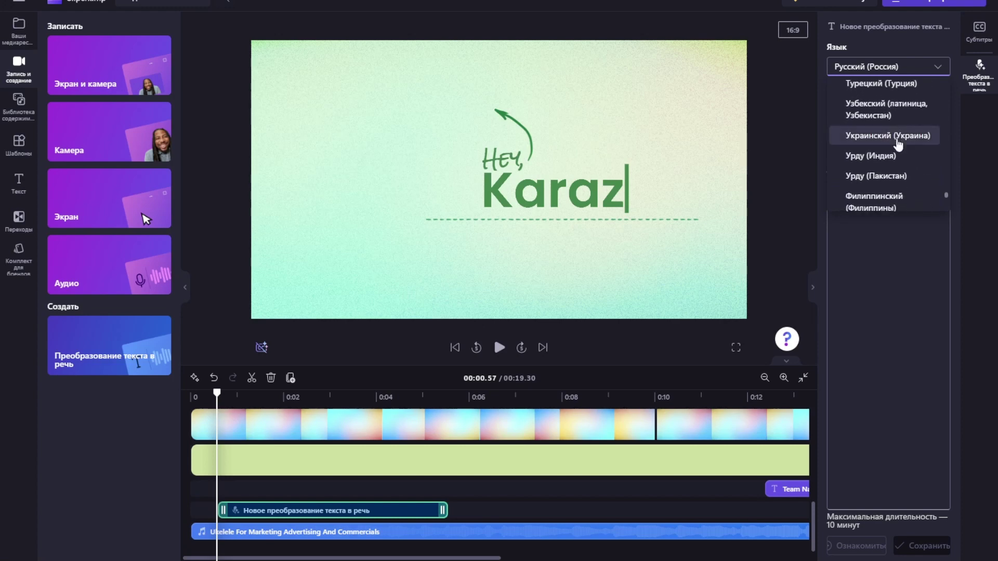
pyautogui.click(898, 141)
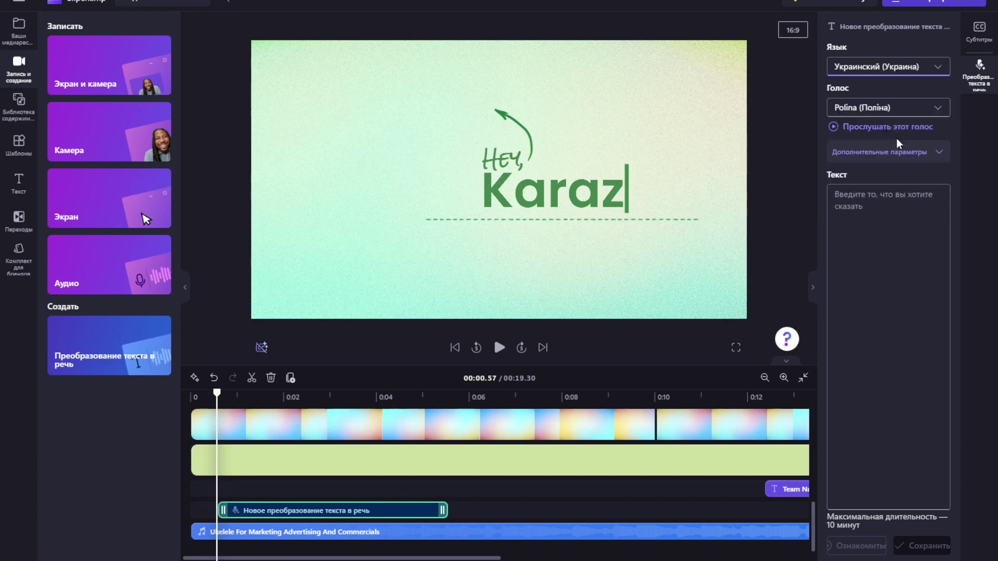
# Step: Examine the multilingual and Ukrainian voices available for the text-to-speech clip, leaving the voice choice as it is
pyautogui.click(938, 109)
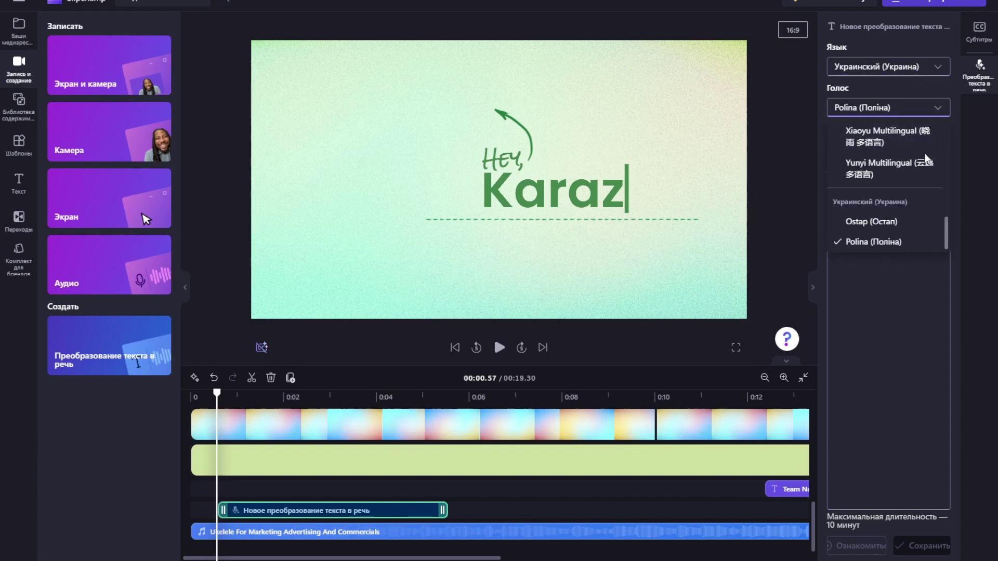
pyautogui.scroll(10, 883, 194)
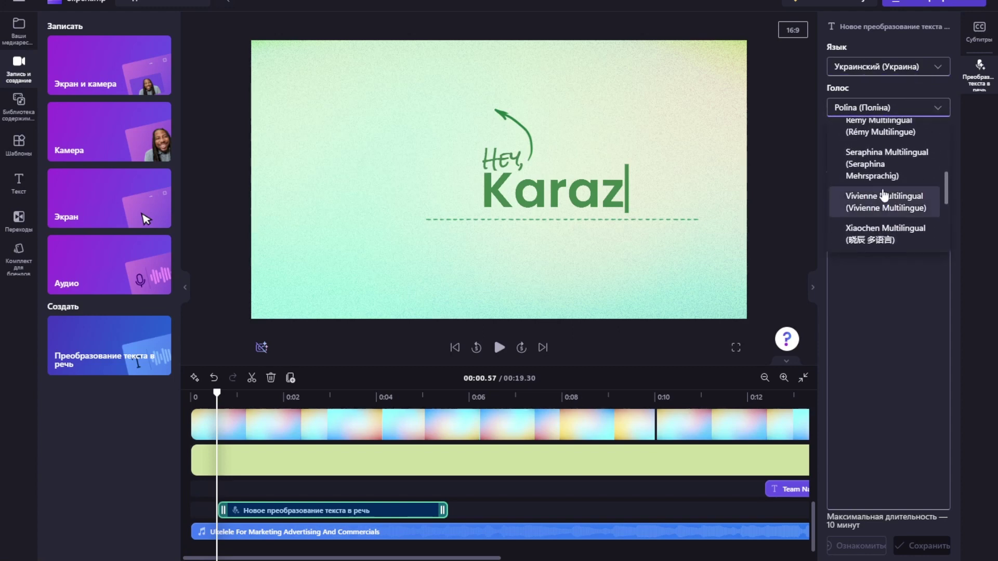
pyautogui.scroll(2, 883, 193)
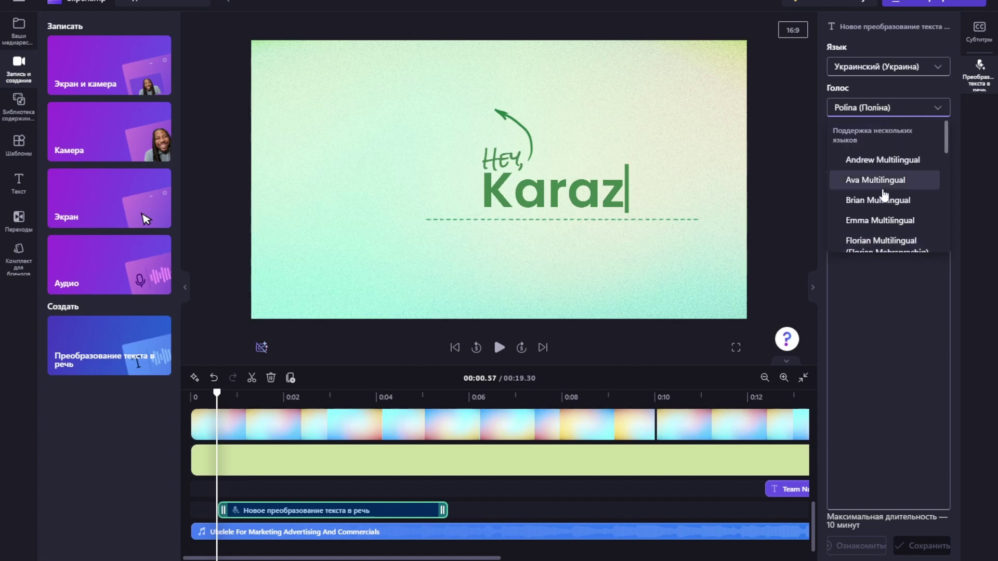
pyautogui.scroll(-12, 883, 193)
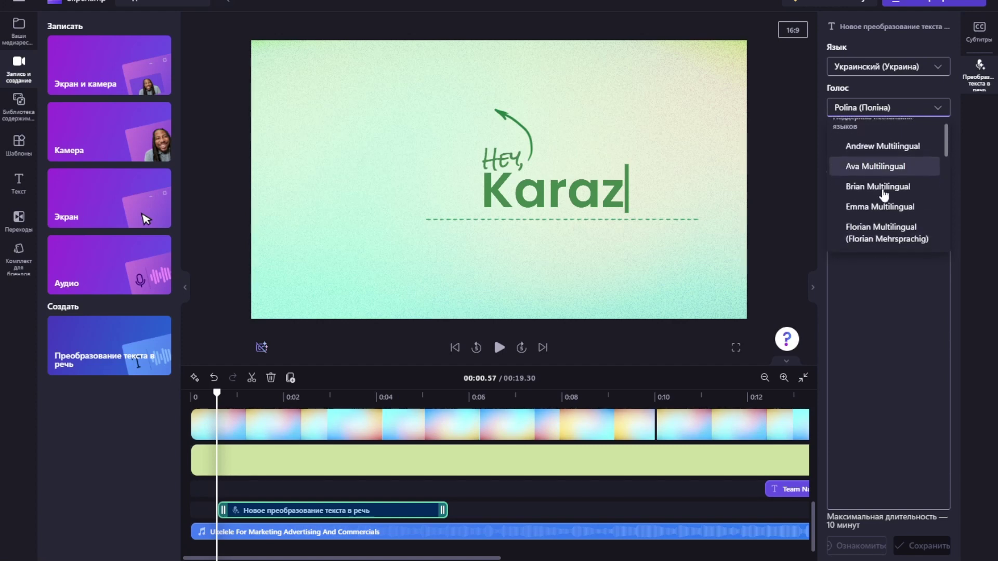
pyautogui.scroll(-3, 883, 193)
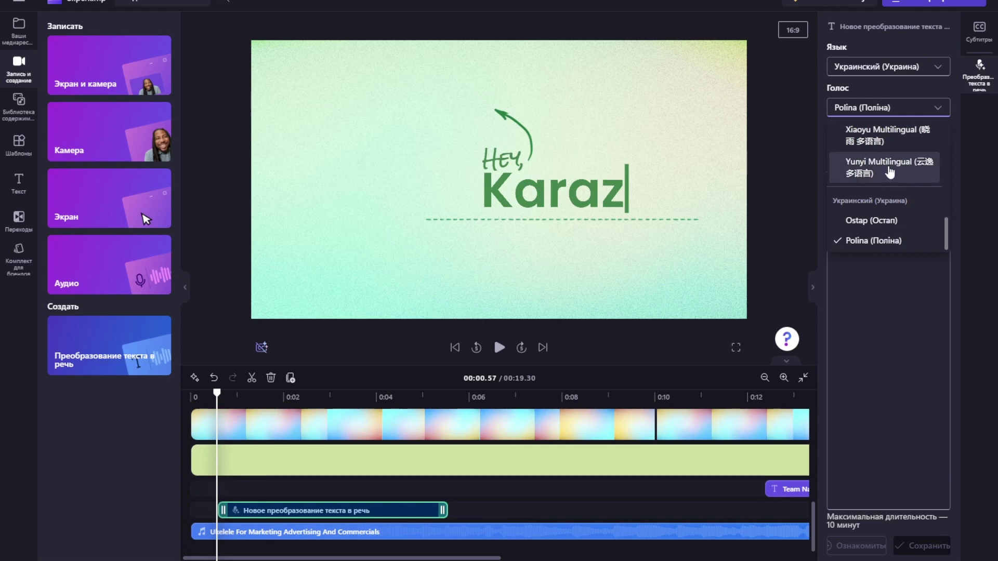
pyautogui.scroll(6, 887, 171)
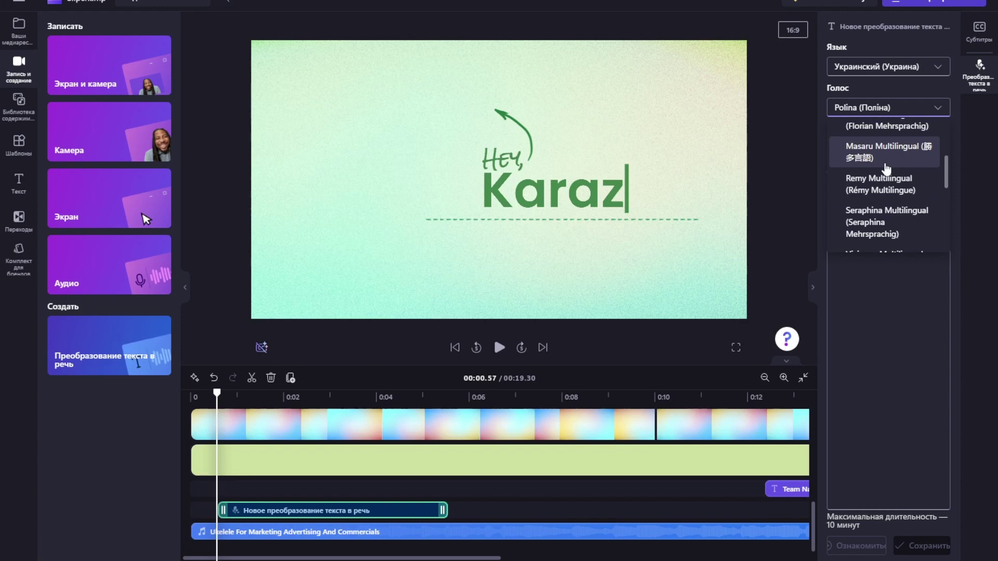
pyautogui.scroll(3, 886, 168)
pyautogui.scroll(2, 887, 169)
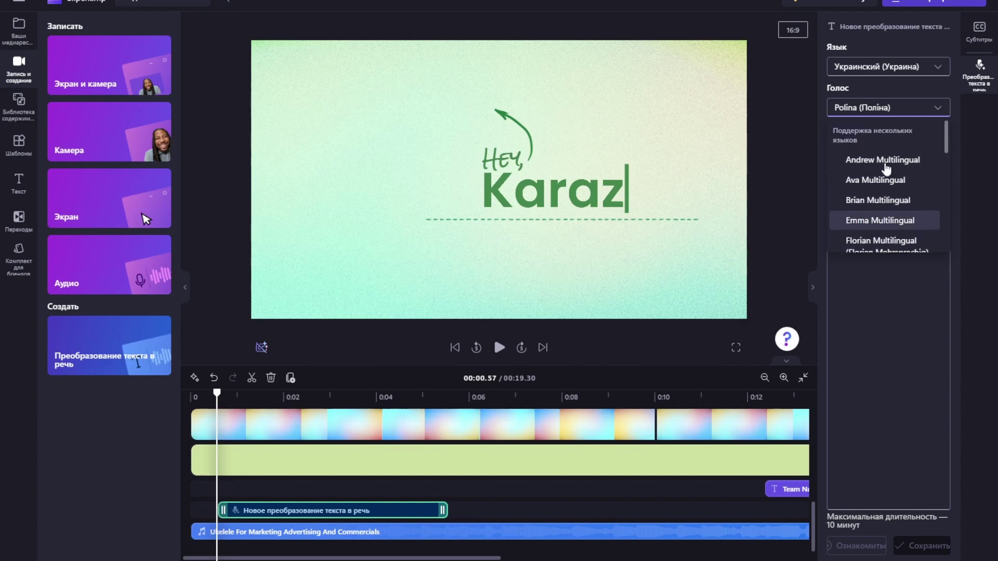
pyautogui.scroll(-10, 887, 168)
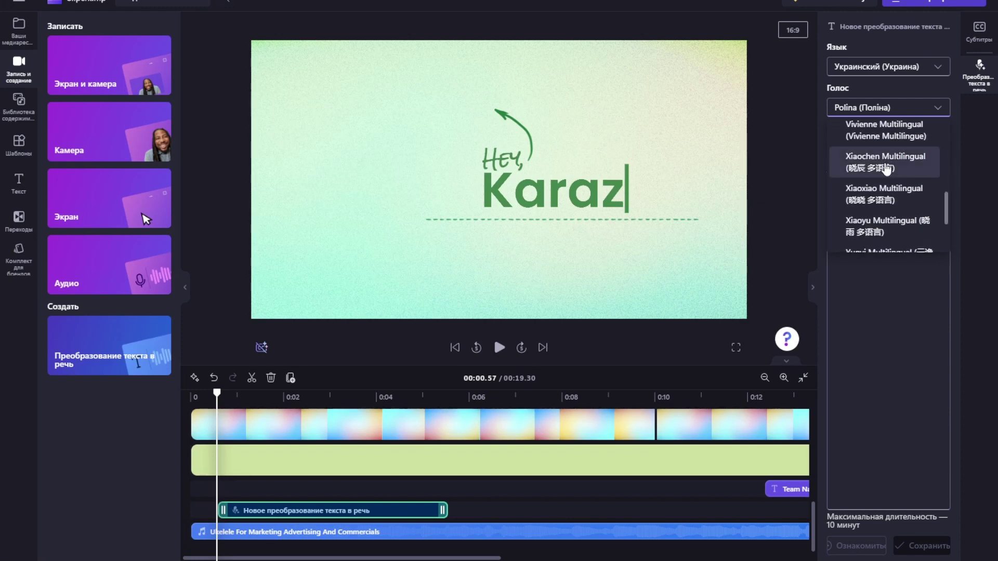
pyautogui.click(900, 291)
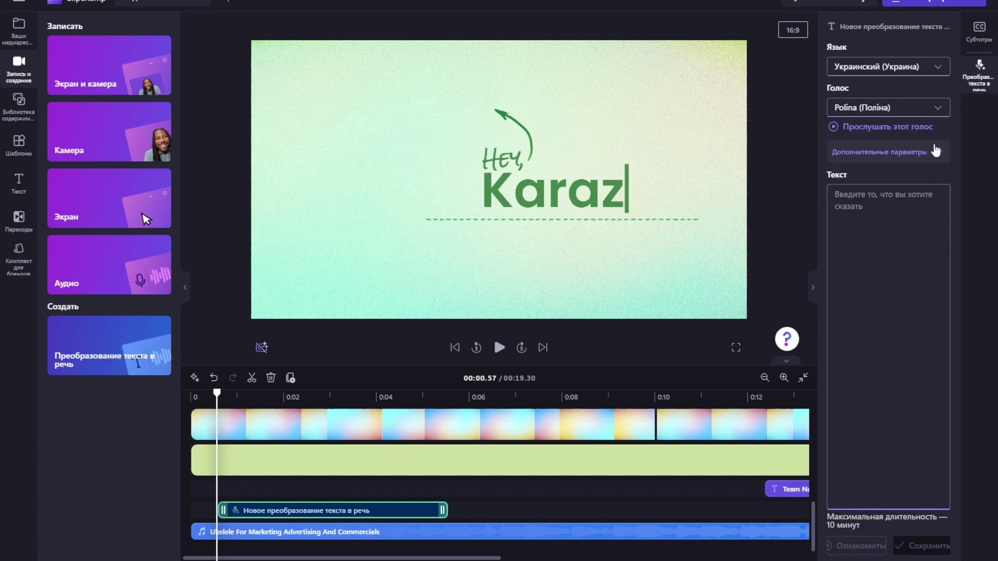
pyautogui.click(939, 108)
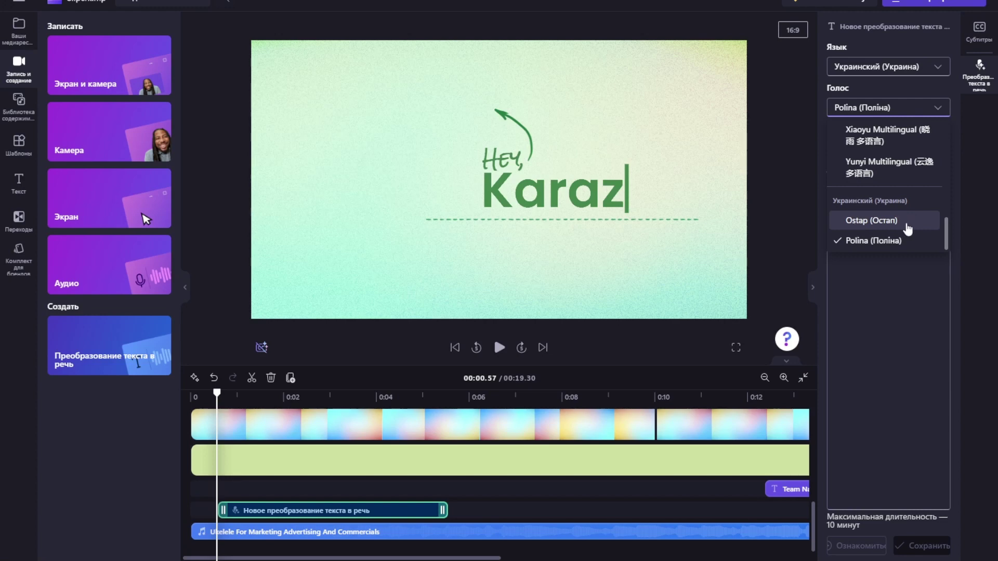
pyautogui.click(880, 281)
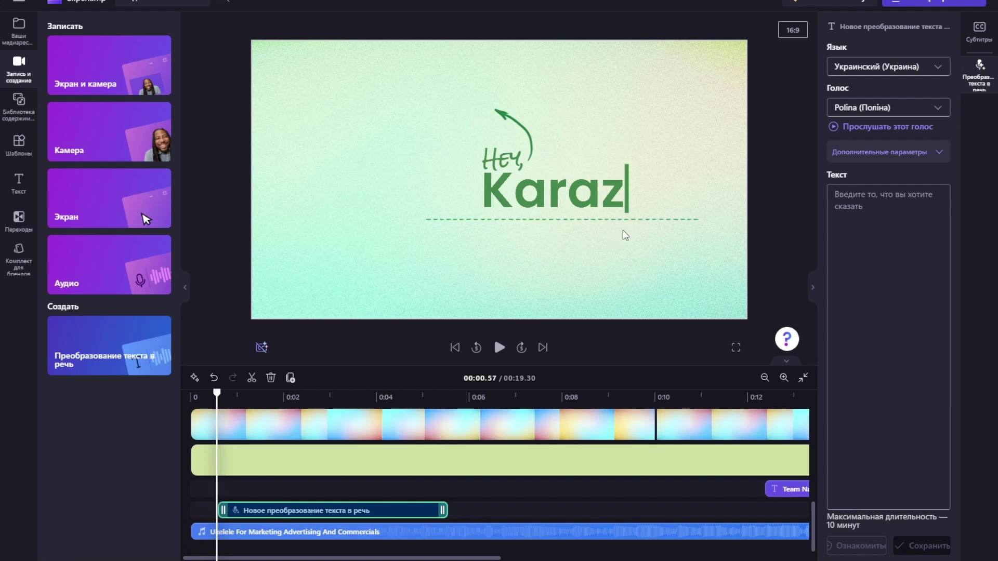
# Step: Paste the copied Ukrainian text about multiple-choice questions into the text-to-speech script and return to its beginning
pyautogui.click(856, 226)
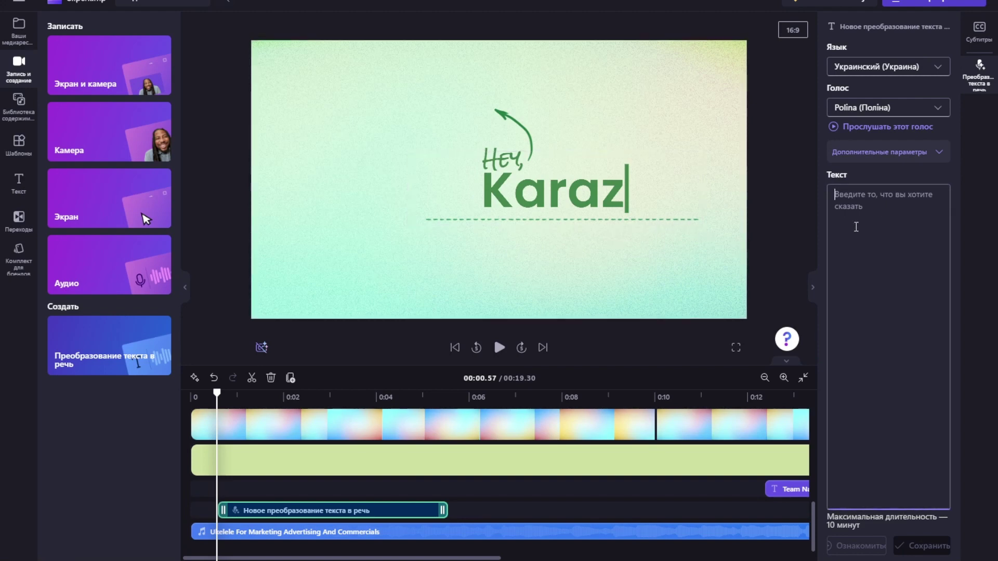
pyautogui.hotkey('ctrl', 'v')
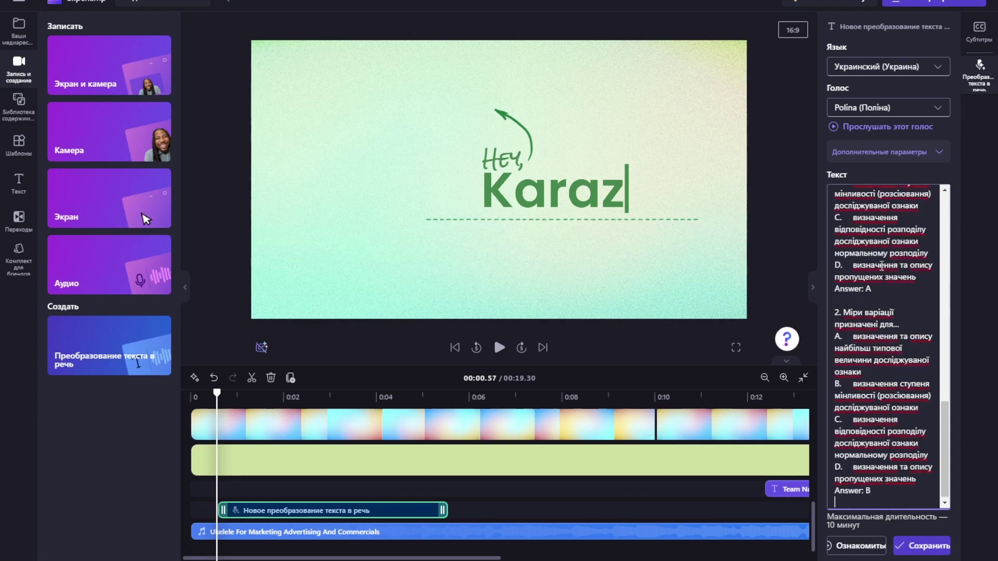
pyautogui.scroll(15, 882, 266)
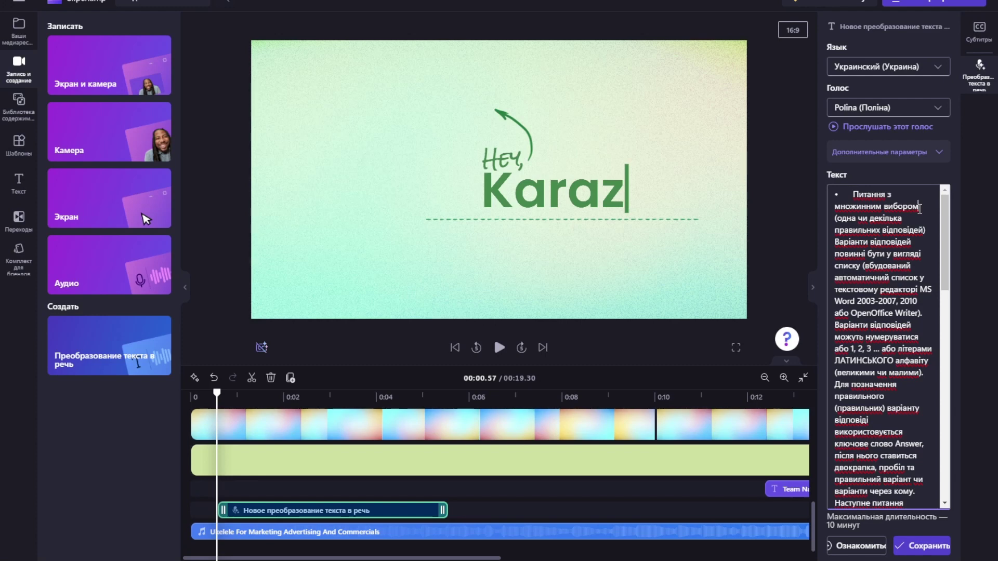
# Step: Insert a blank line after "Питання з множинним вибором" in the speech script
pyautogui.press('Return')
pyautogui.press('Delete')
pyautogui.press('Return')
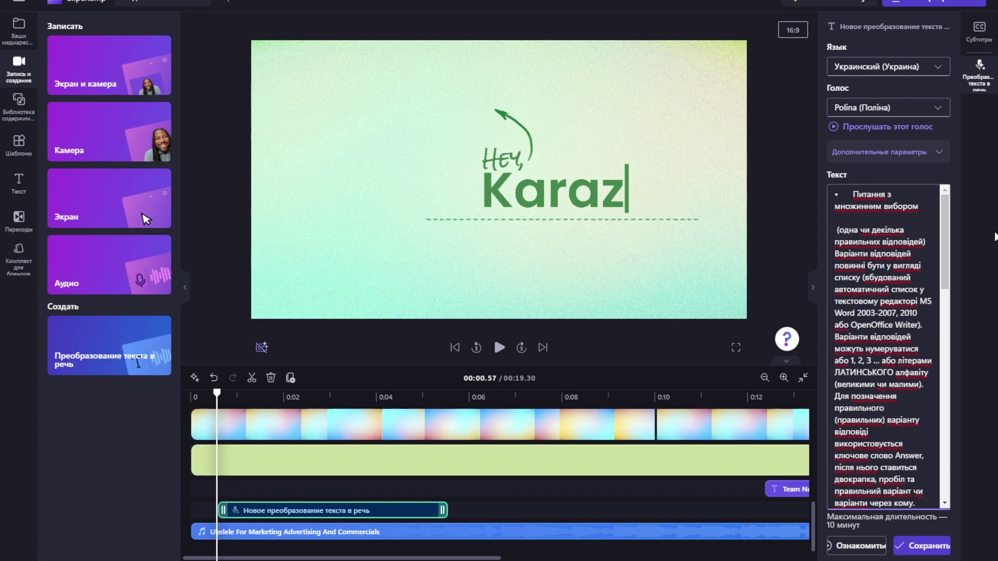
pyautogui.click(901, 220)
pyautogui.press('Delete')
pyautogui.press('Return')
pyautogui.press('Delete')
# Step: Insert a blank line after "правильних відповідей)" and a line break after "списку" in the speech script
pyautogui.click(927, 242)
pyautogui.press('Return')
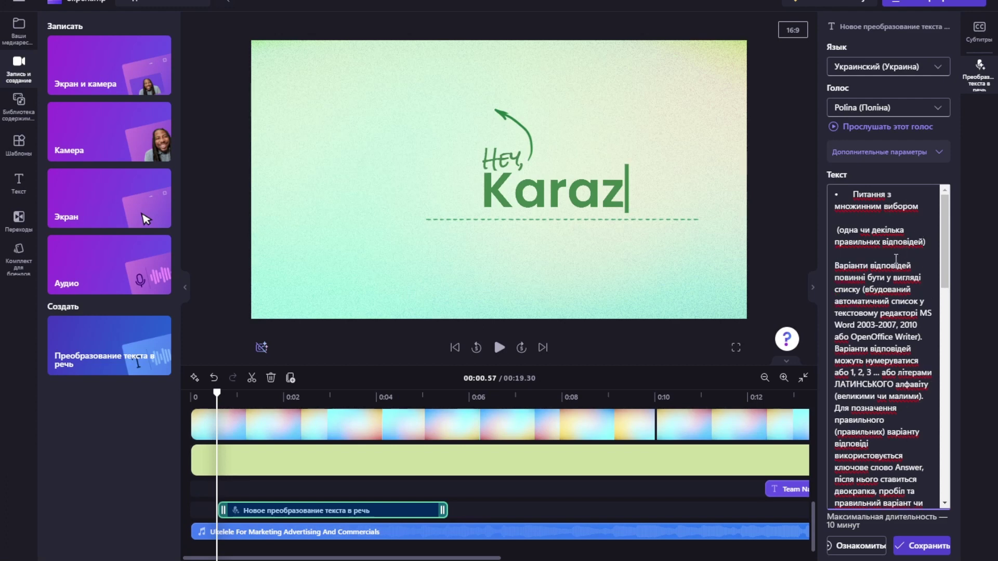
pyautogui.click(863, 289)
pyautogui.press('Return')
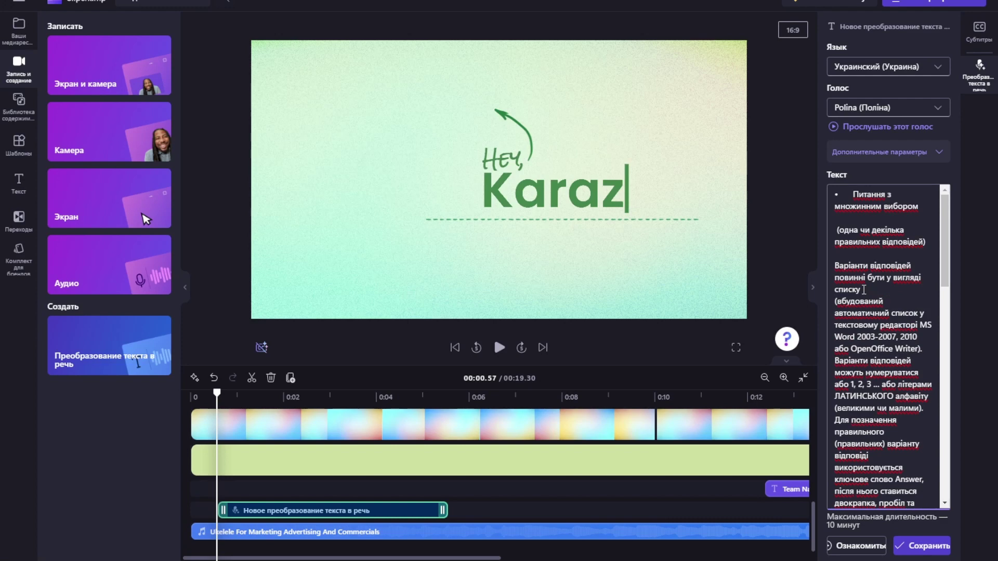
# Step: Insert a blank line after the sentence ending "або OpenOffice Writer)." in the speech script
pyautogui.press('Right')
pyautogui.press('Right')
pyautogui.press('Down')
pyautogui.press('Down')
pyautogui.press('Down')
pyautogui.press('Up')
pyautogui.press('Down')
pyautogui.press('Right')
pyautogui.press('Right')
pyautogui.press('Right')
pyautogui.press('Right')
pyautogui.press('Right')
pyautogui.press('Right')
pyautogui.press('Right')
pyautogui.press('Right')
pyautogui.press('Return')
pyautogui.press('Return')
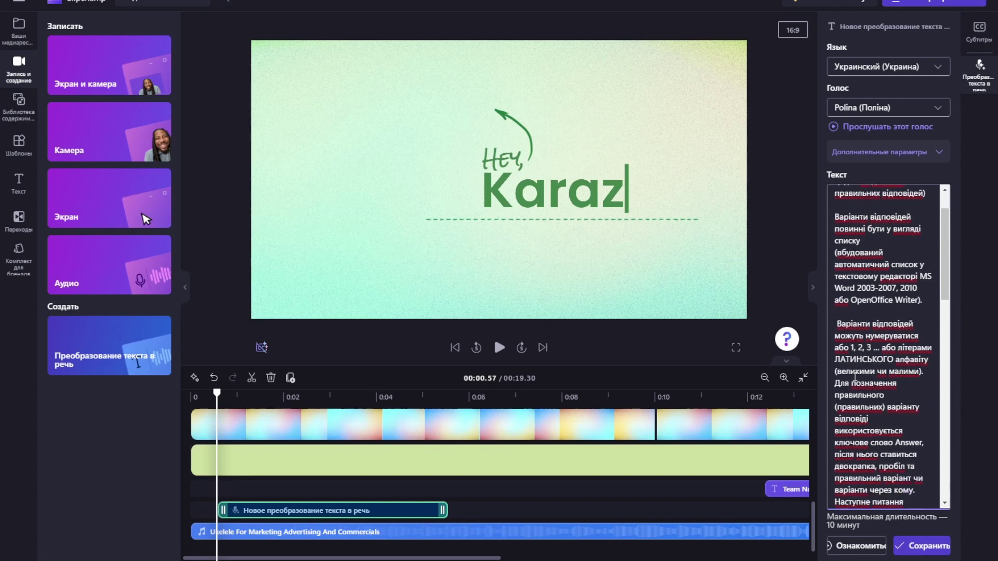
# Step: Delete the digit 1 after "нумеруватися або" in the speech script's sentence about numbering the answer options
pyautogui.scroll(-3, 855, 377)
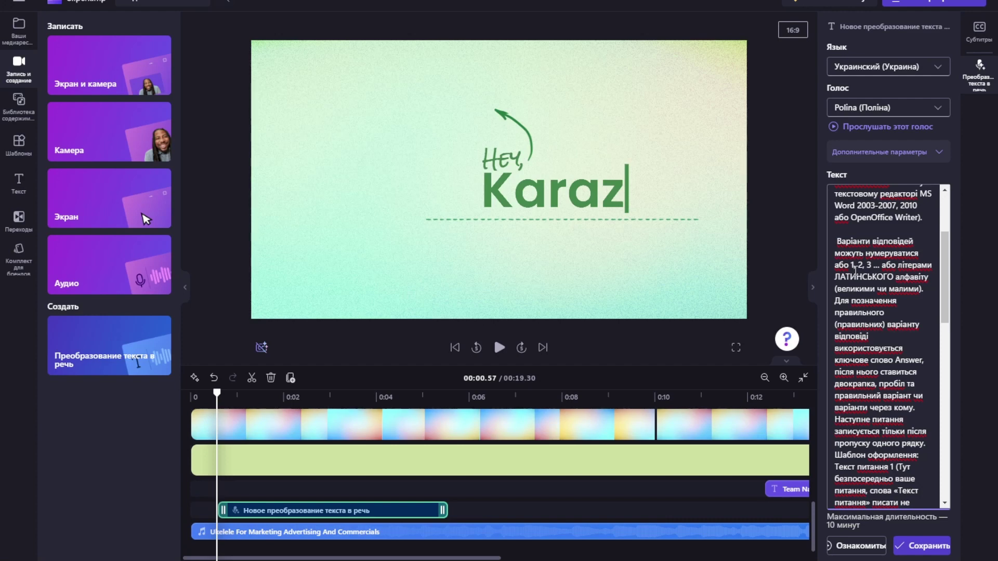
pyautogui.press('BackSpace')
pyautogui.rightClick(855, 270)
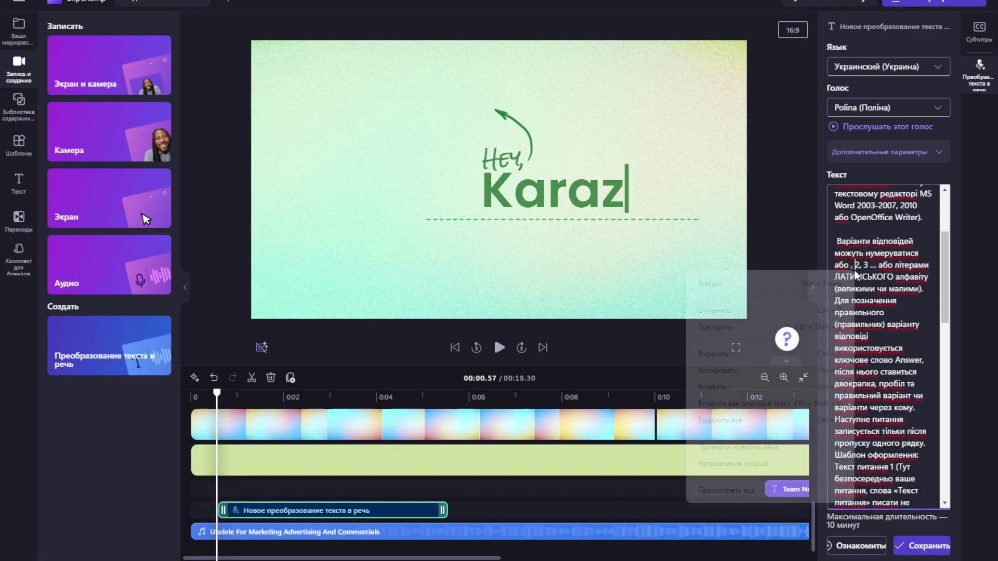
pyautogui.click(969, 235)
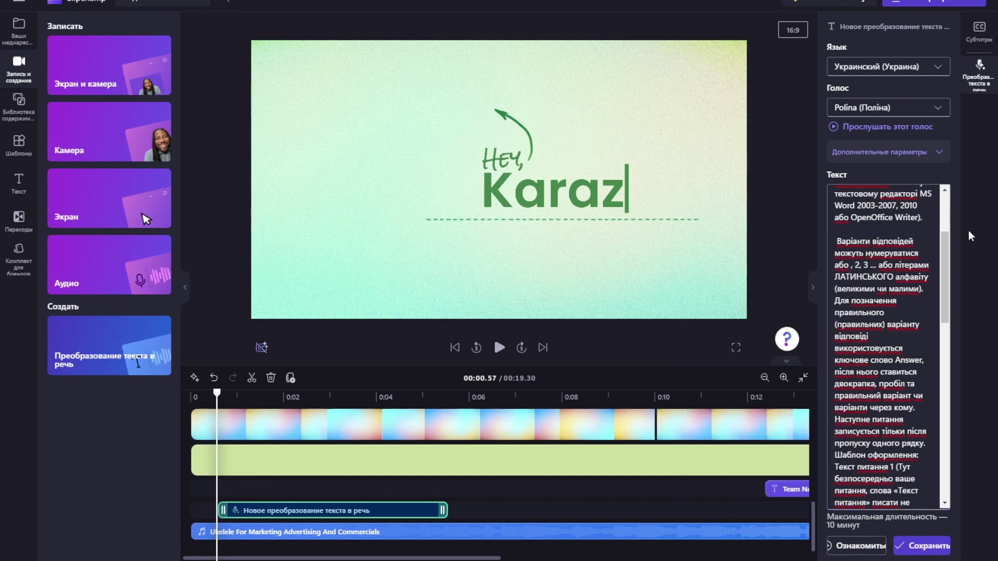
pyautogui.click(850, 267)
pyautogui.write('gthiib')
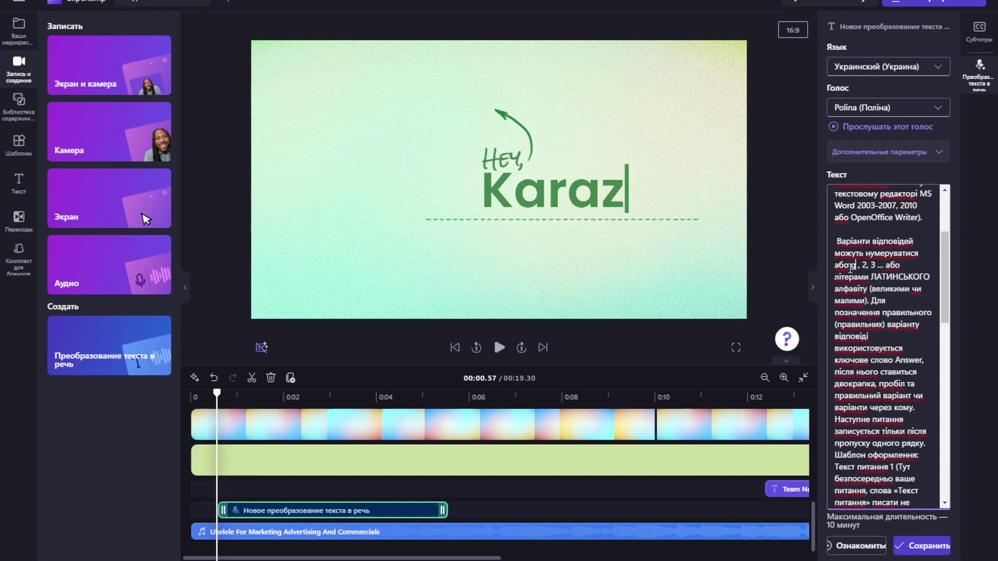
pyautogui.write('q')
pyautogui.press('BackSpace')
pyautogui.press('BackSpace')
pyautogui.press('BackSpace')
pyautogui.press('BackSpace')
pyautogui.press('BackSpace')
pyautogui.press('BackSpace')
pyautogui.press('BackSpace')
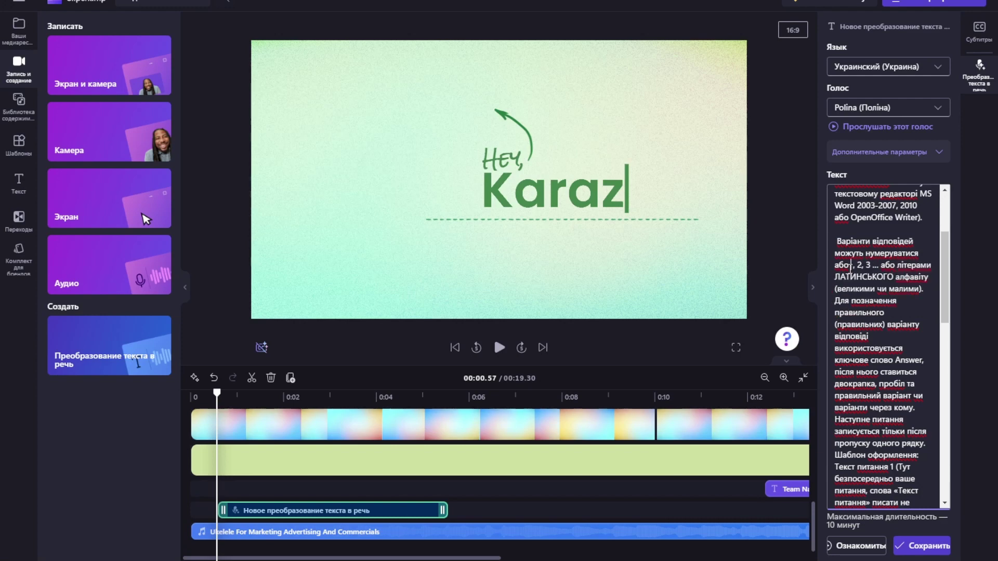
# Step: Write out the answer-option numbers as the words "перший", "другий" and "третій" in the speech script's numbering sentence
pyautogui.write('пер')
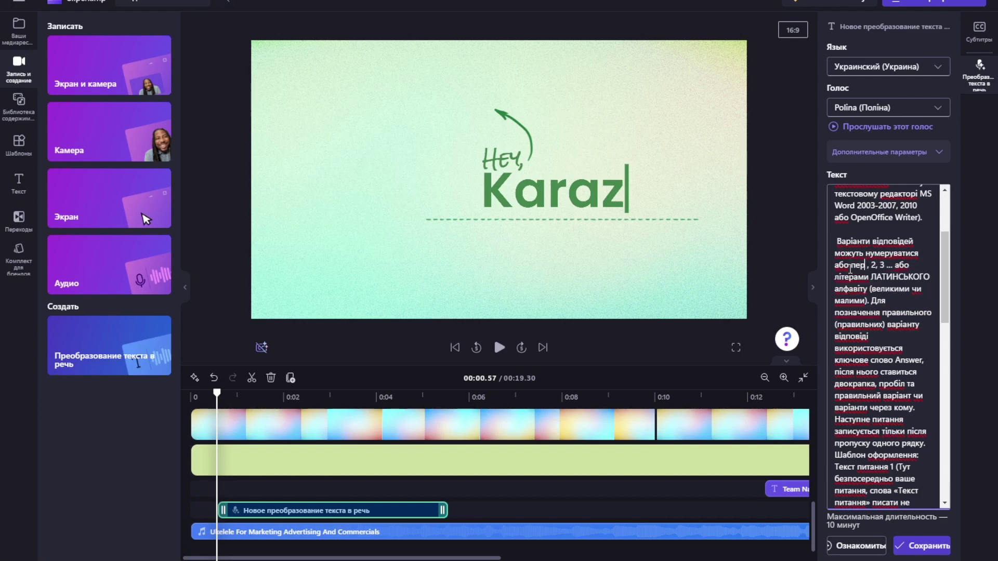
pyautogui.write('ший')
pyautogui.click(893, 264)
pyautogui.press('BackSpace')
pyautogui.write('другий')
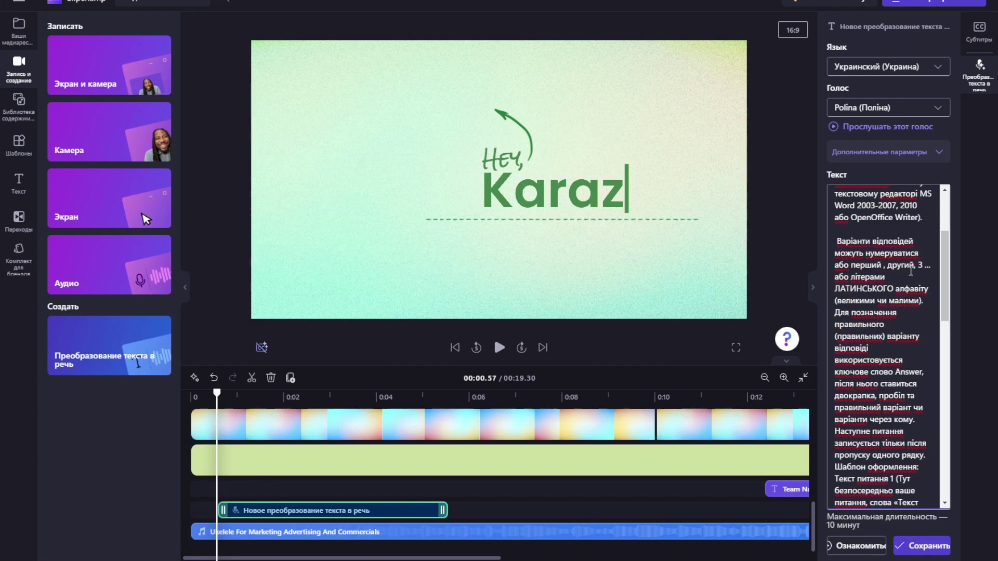
pyautogui.click(920, 266)
pyautogui.press('BackSpace')
pyautogui.press('BackSpace')
pyautogui.write('третій')
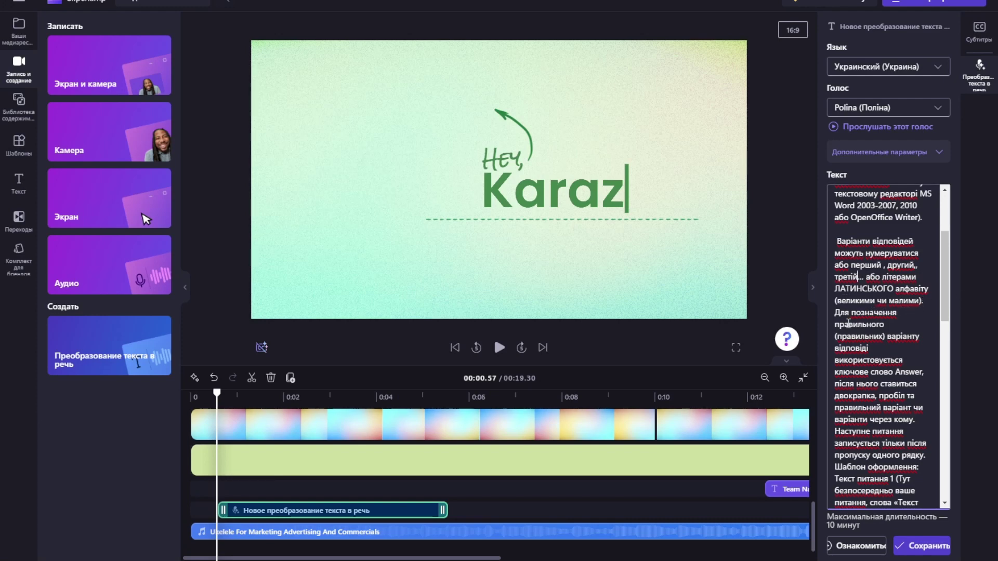
# Step: Insert a blank line before "Для позначення", a blank line before "(правильних)" and a line break after it in the speech script
pyautogui.click(835, 312)
pyautogui.press('Return')
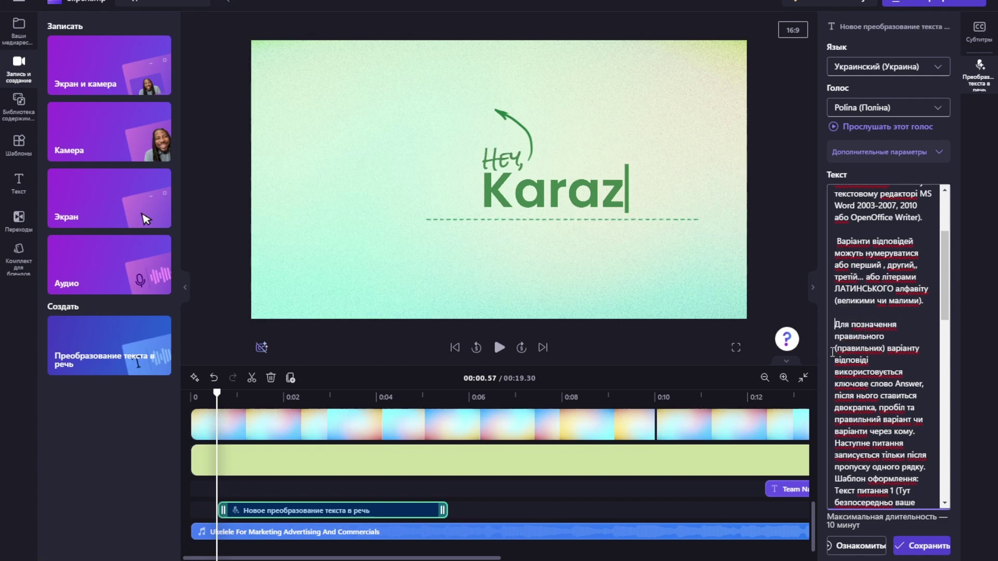
pyautogui.scroll(-1, 879, 353)
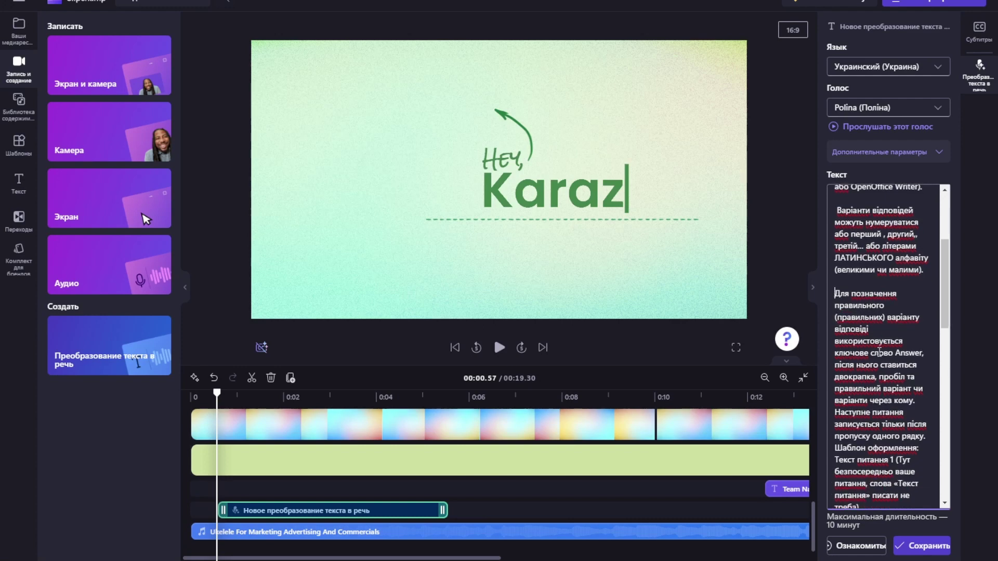
pyautogui.click(835, 317)
pyautogui.press('Return')
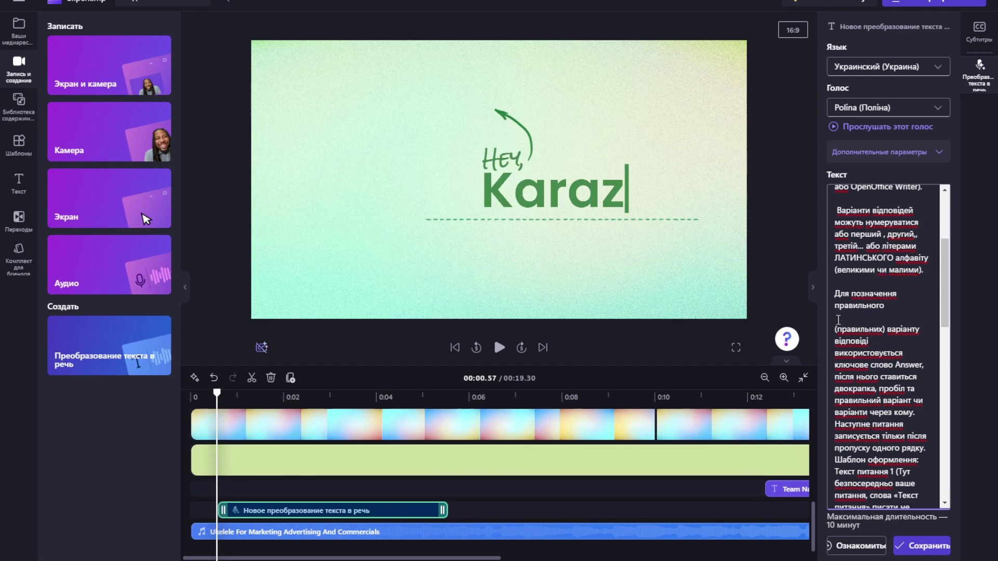
pyautogui.click(888, 330)
pyautogui.press('Return')
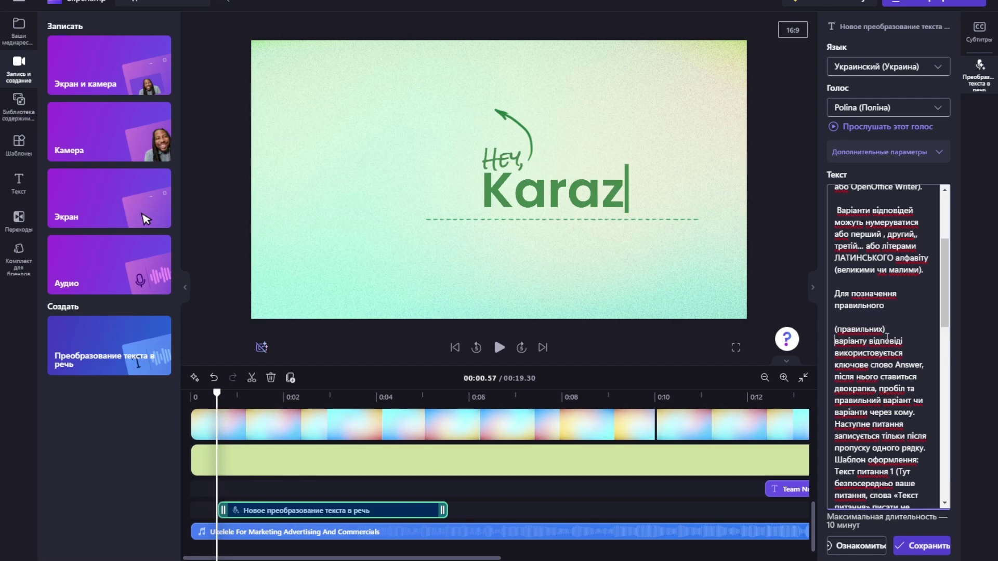
# Step: Check the rest of the speech script and save it to generate the voiceover clip
pyautogui.scroll(-3, 887, 338)
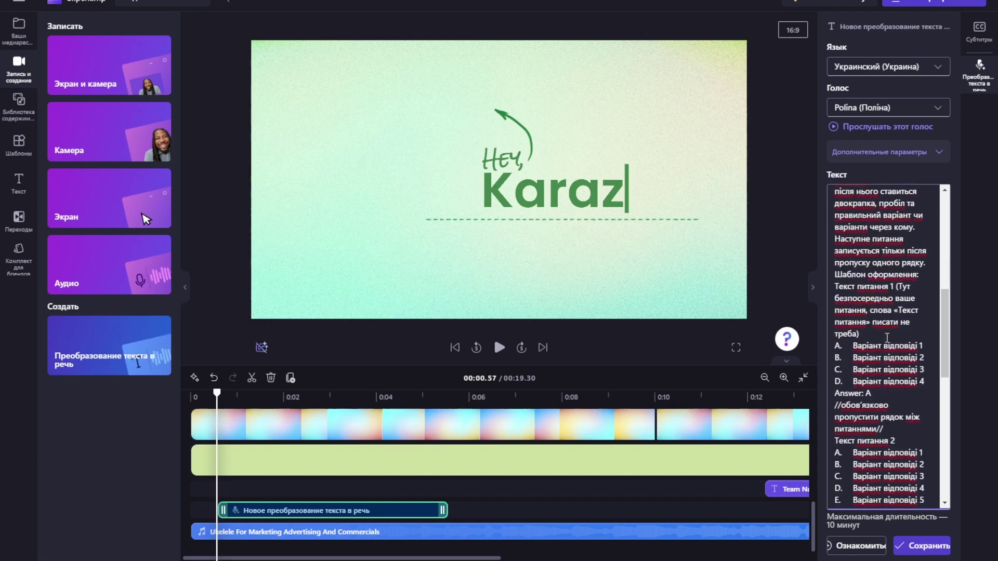
pyautogui.scroll(-4, 886, 339)
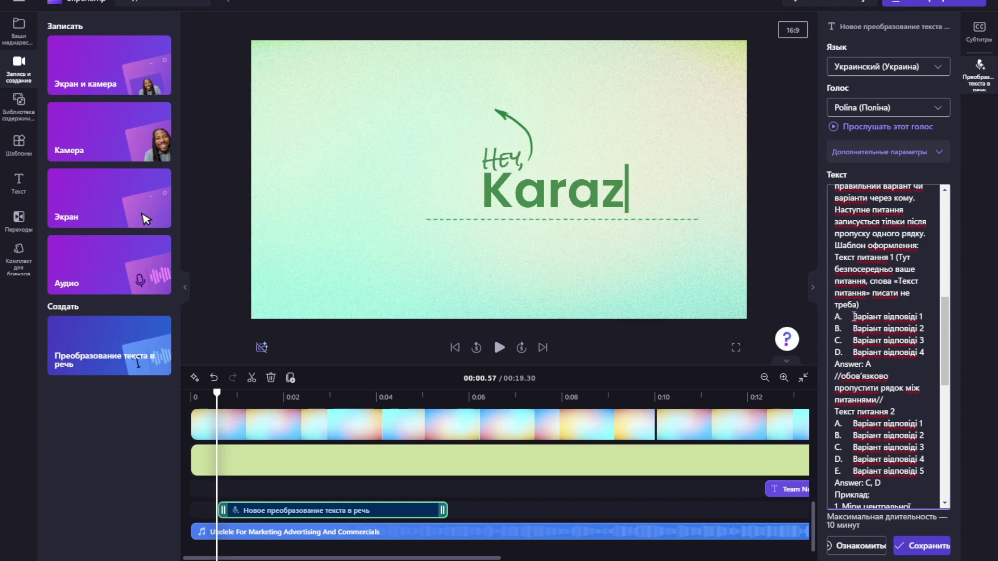
pyautogui.scroll(-1, 868, 334)
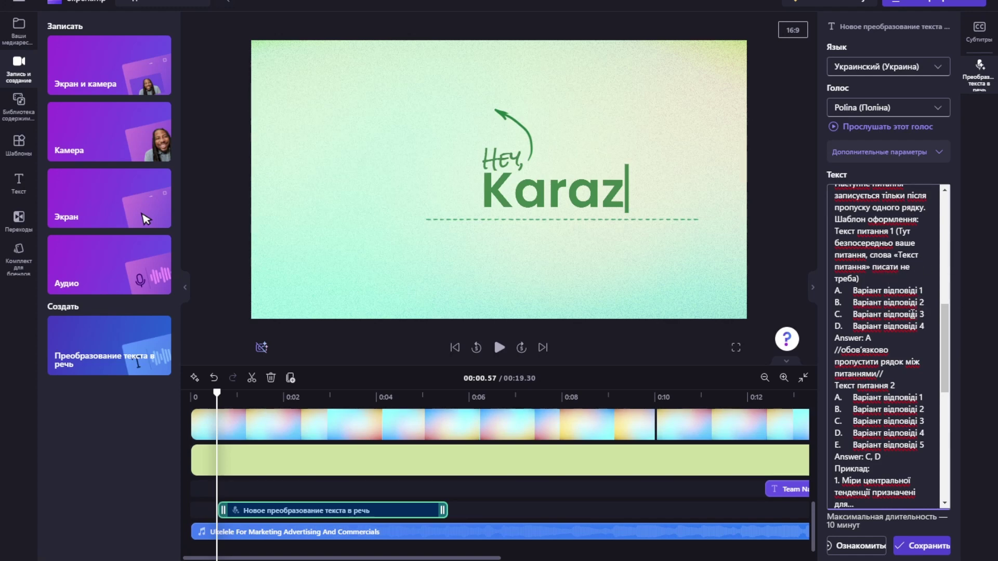
pyautogui.scroll(-4, 897, 314)
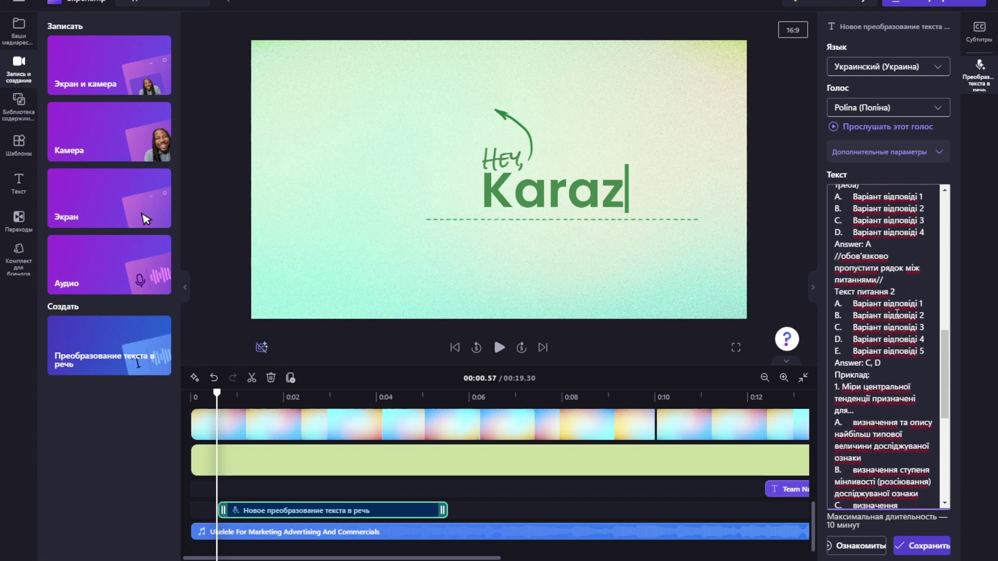
pyautogui.scroll(1, 897, 314)
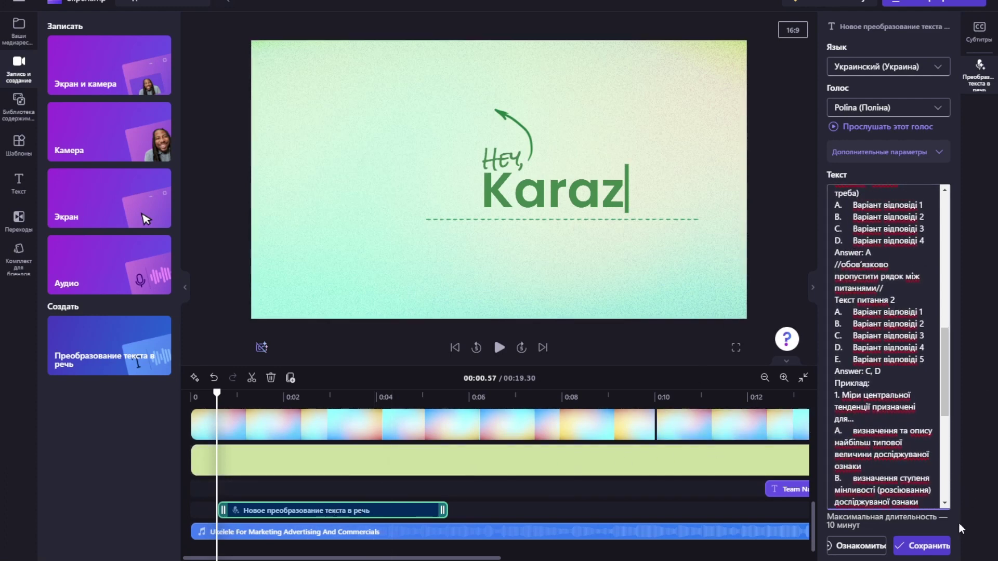
pyautogui.click(928, 543)
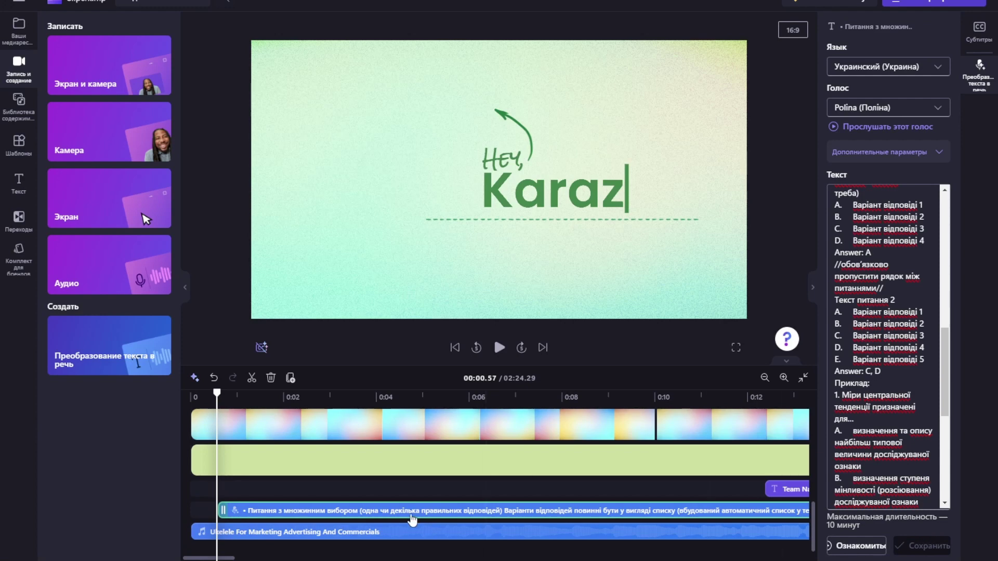
# Step: Play a few seconds of the video to preview the voiceover together with the music
pyautogui.click(389, 431)
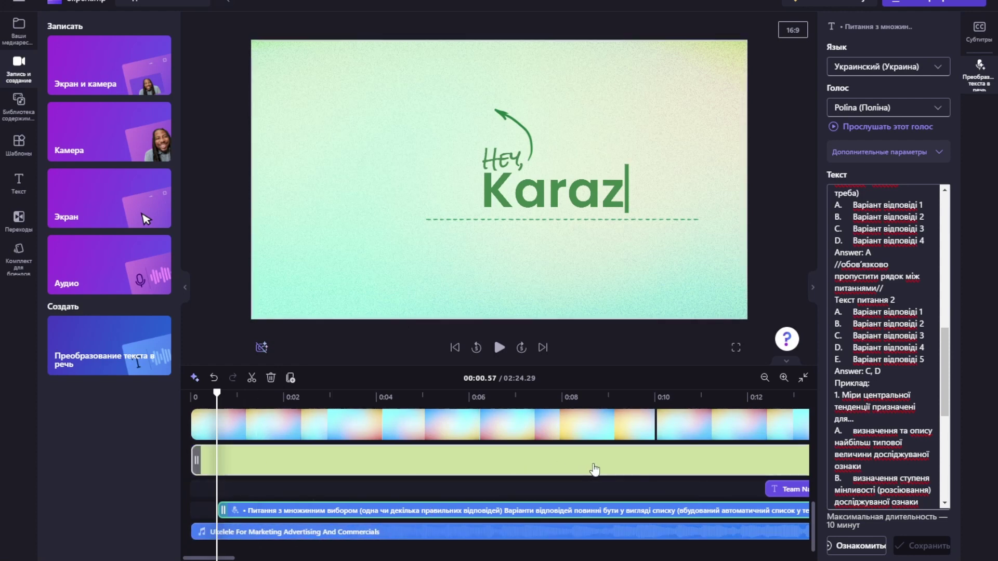
pyautogui.press('space')
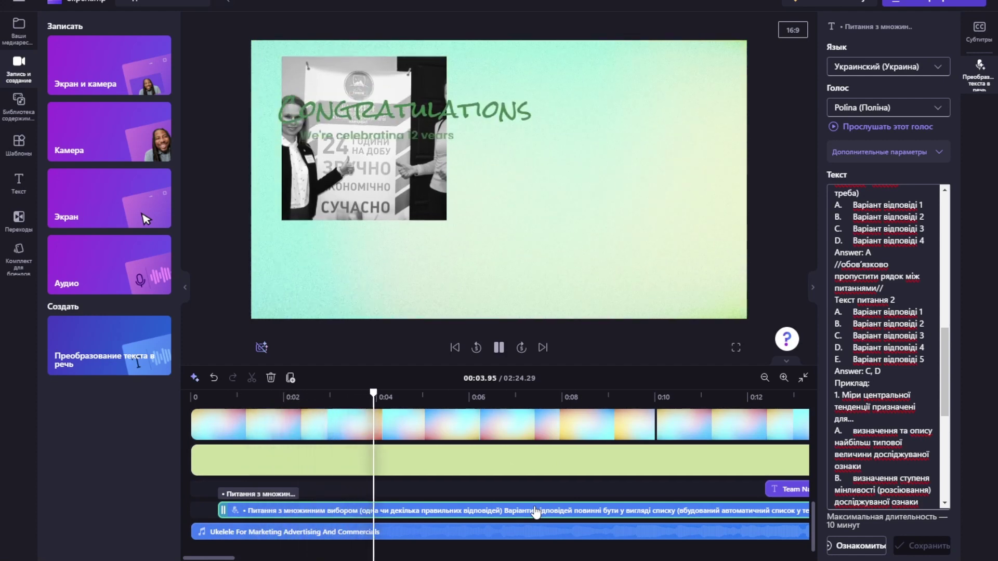
pyautogui.press('space')
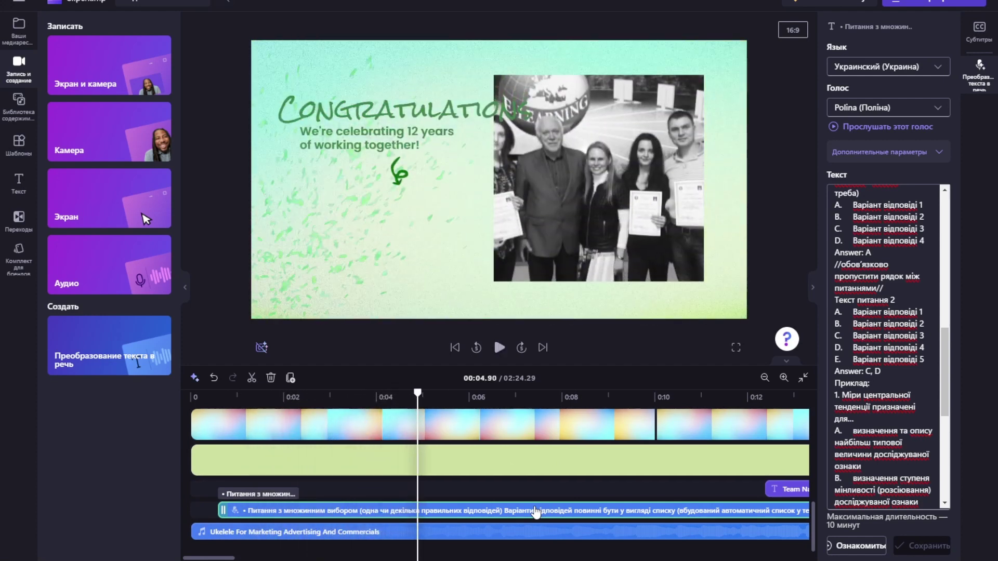
# Step: Lower the volume of the ukulele background music track to 4%
pyautogui.click(490, 535)
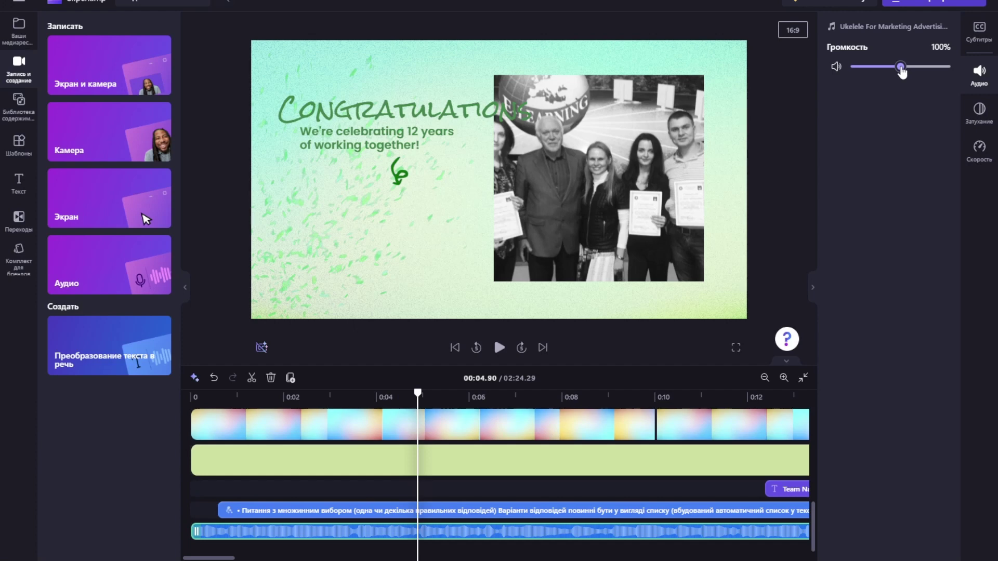
pyautogui.moveTo(902, 72); pyautogui.dragTo(859, 75)
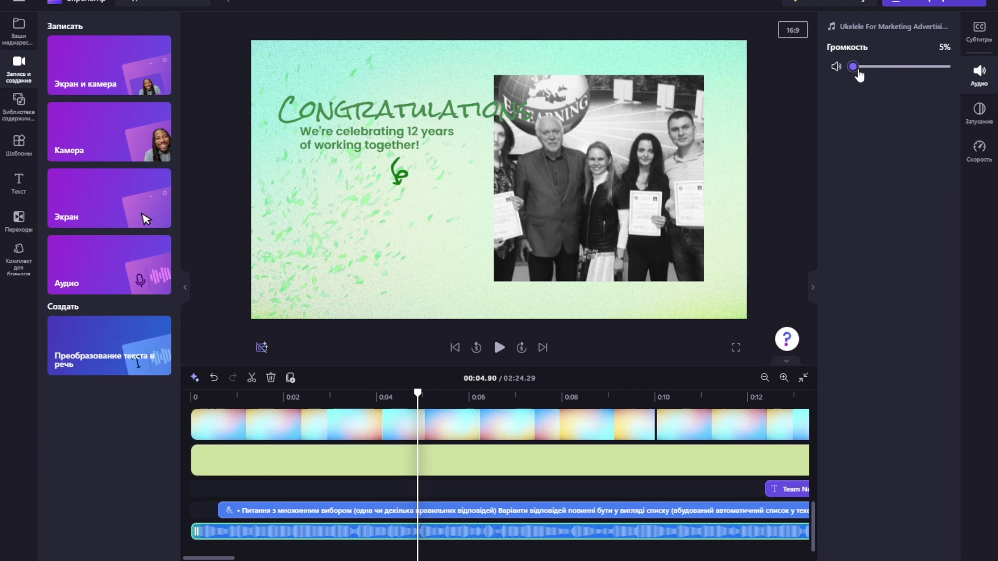
pyautogui.moveTo(859, 75); pyautogui.dragTo(859, 75)
# Step: Play the video from near its beginning to listen to the balance between voiceover and quieter music
pyautogui.click(194, 398)
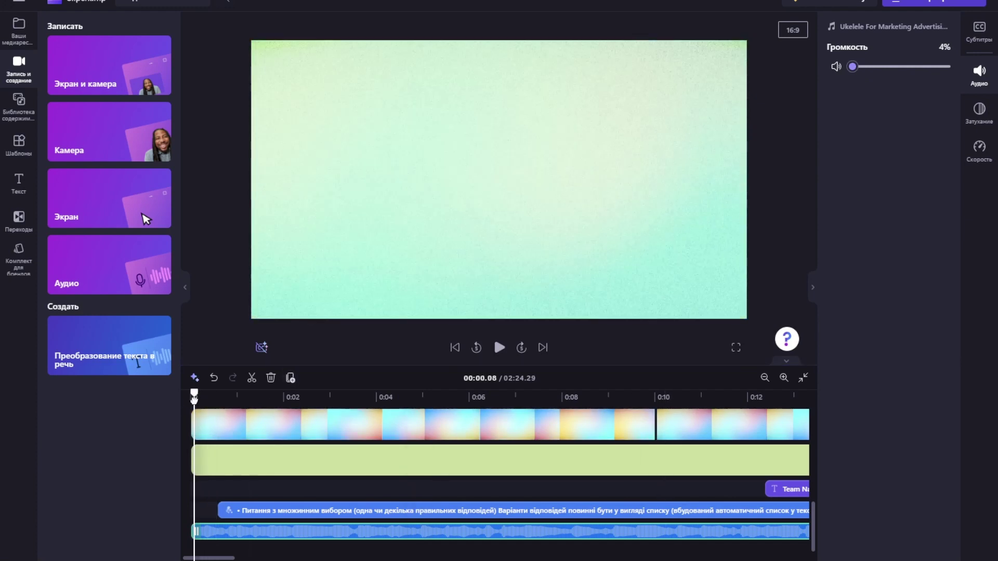
pyautogui.press('space')
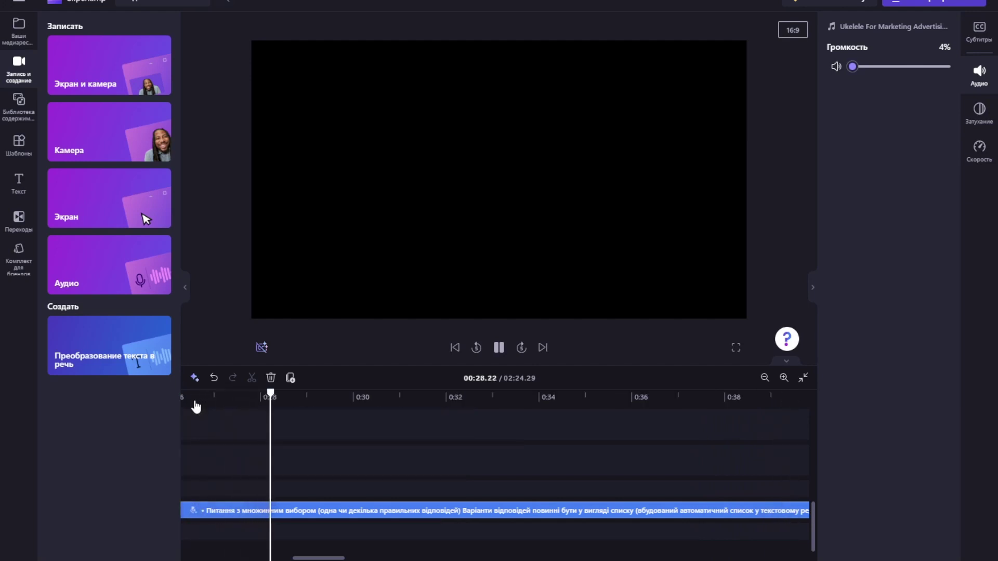
pyautogui.press('space')
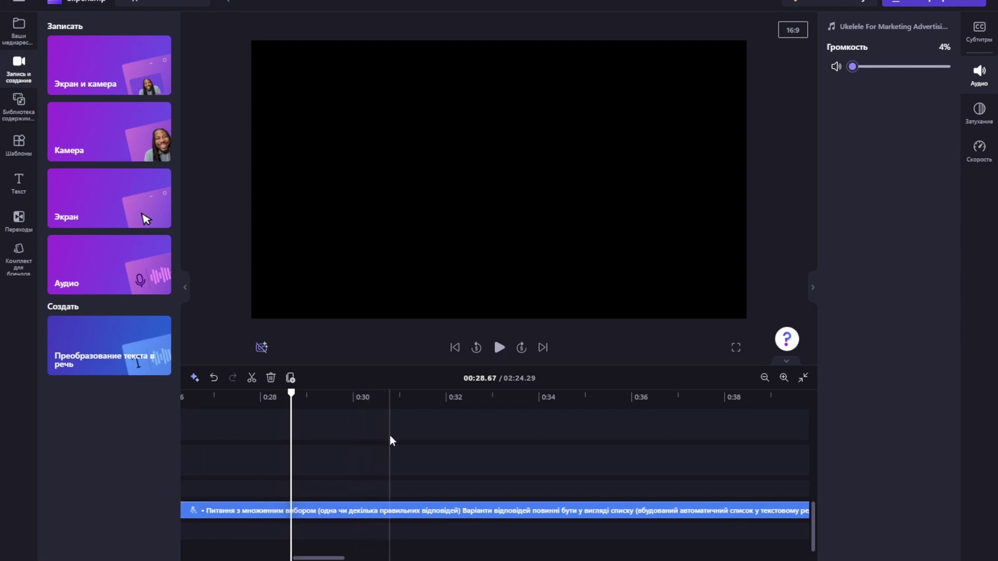
# Step: Reopen the voiceover clip's text-to-speech settings and review its script, including the answer template and the sample questions
pyautogui.click(344, 515)
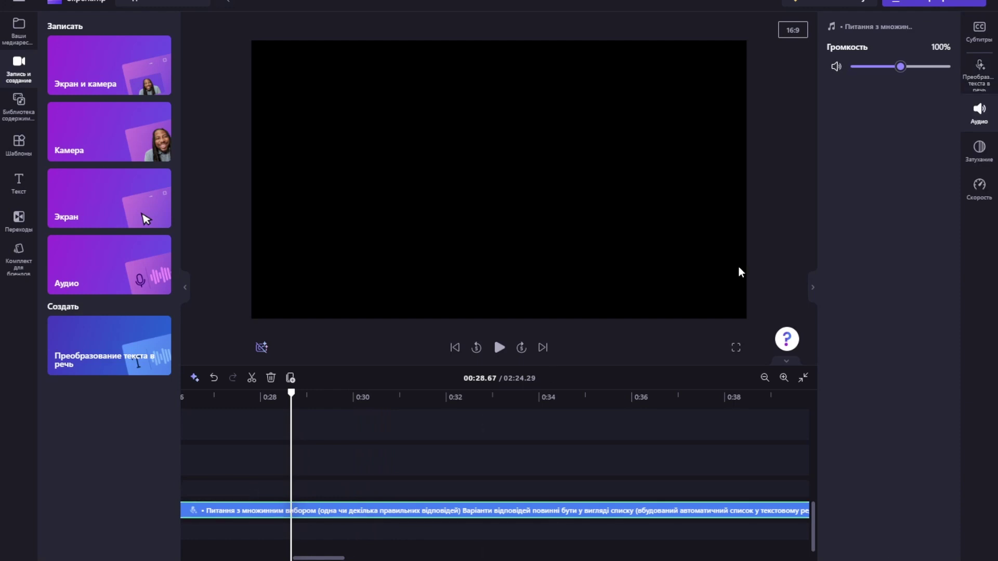
pyautogui.click(981, 73)
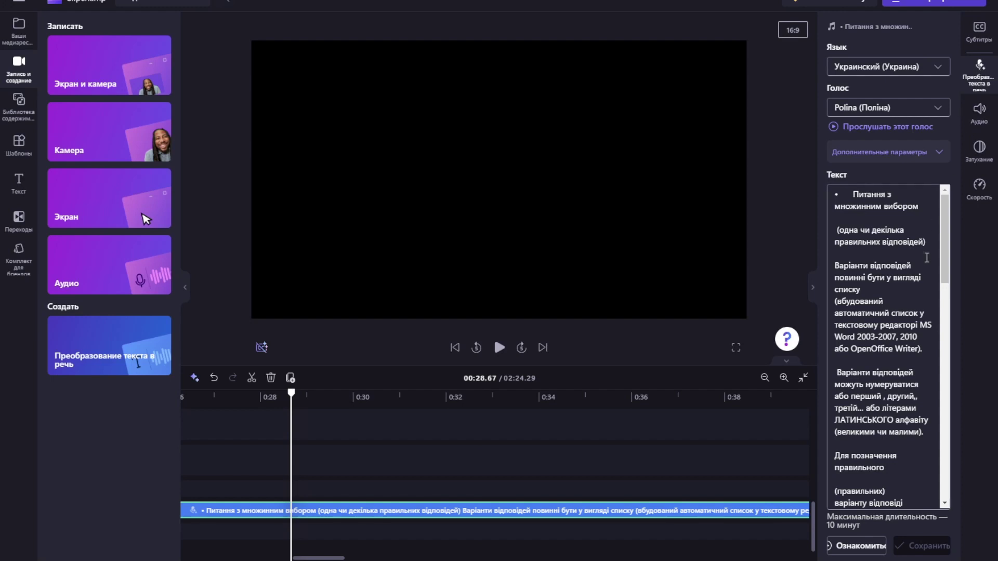
pyautogui.scroll(-10, 884, 342)
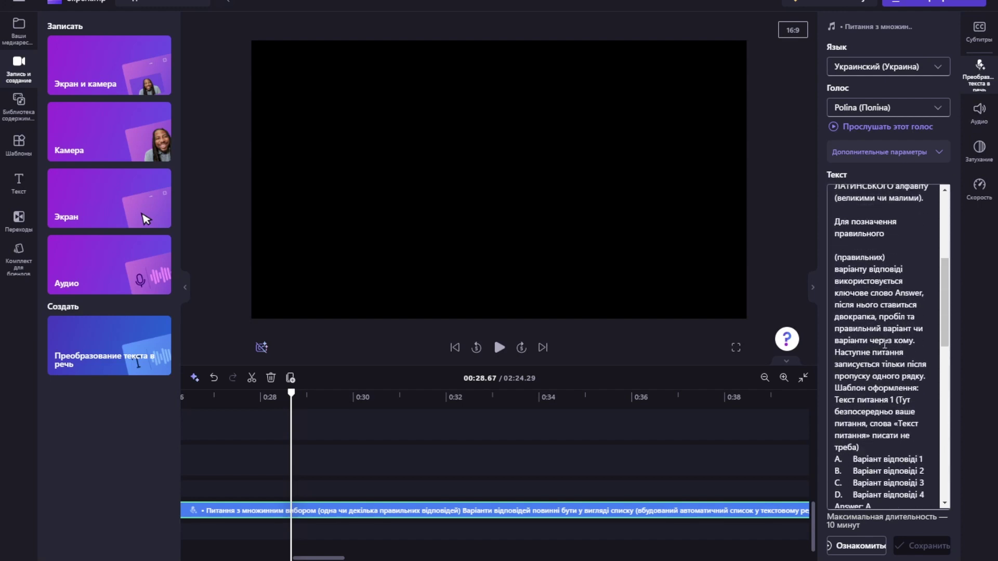
pyautogui.scroll(2, 885, 342)
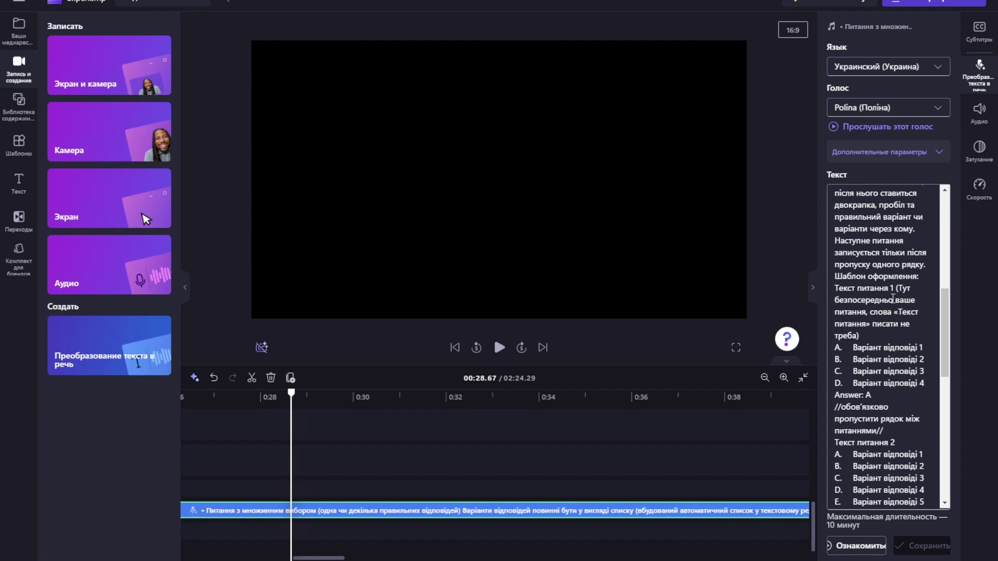
pyautogui.click(892, 316)
pyautogui.scroll(-8, 873, 365)
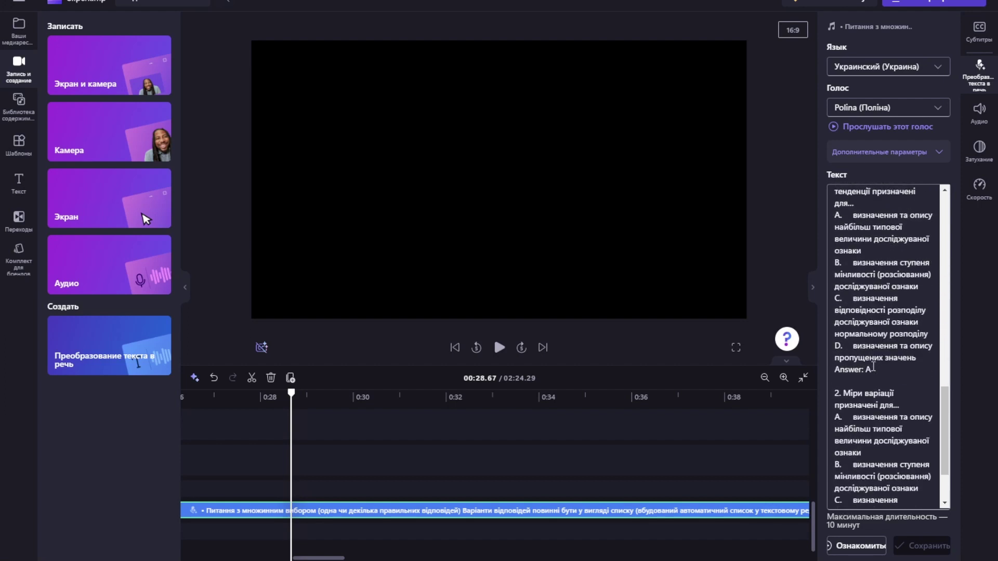
pyautogui.scroll(15, 873, 365)
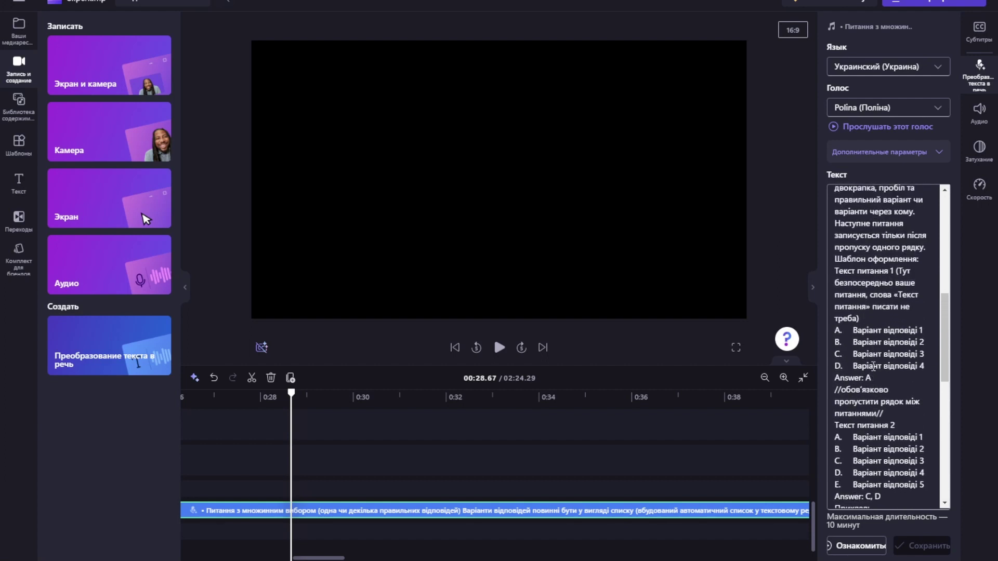
pyautogui.scroll(2, 874, 366)
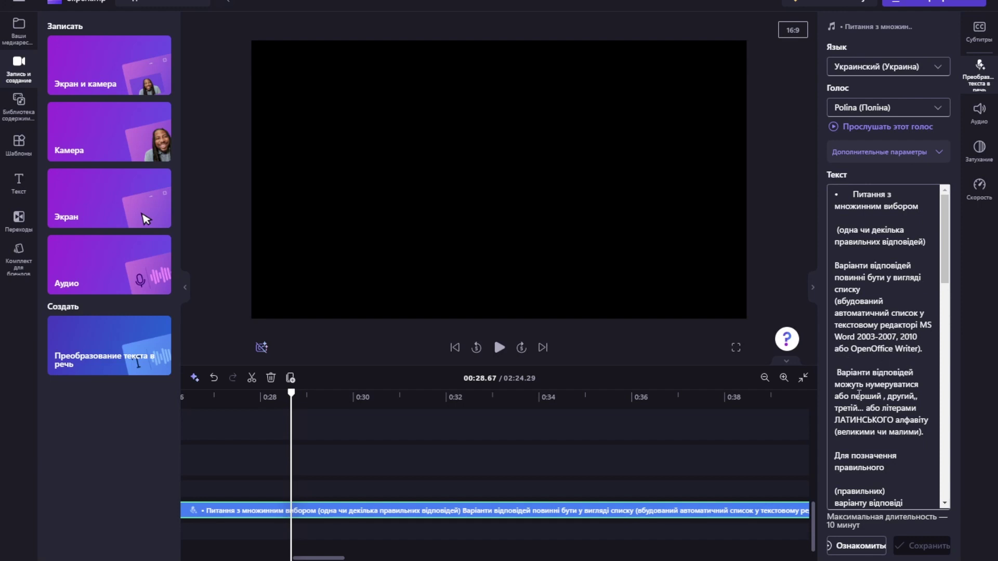
pyautogui.scroll(-10, 873, 464)
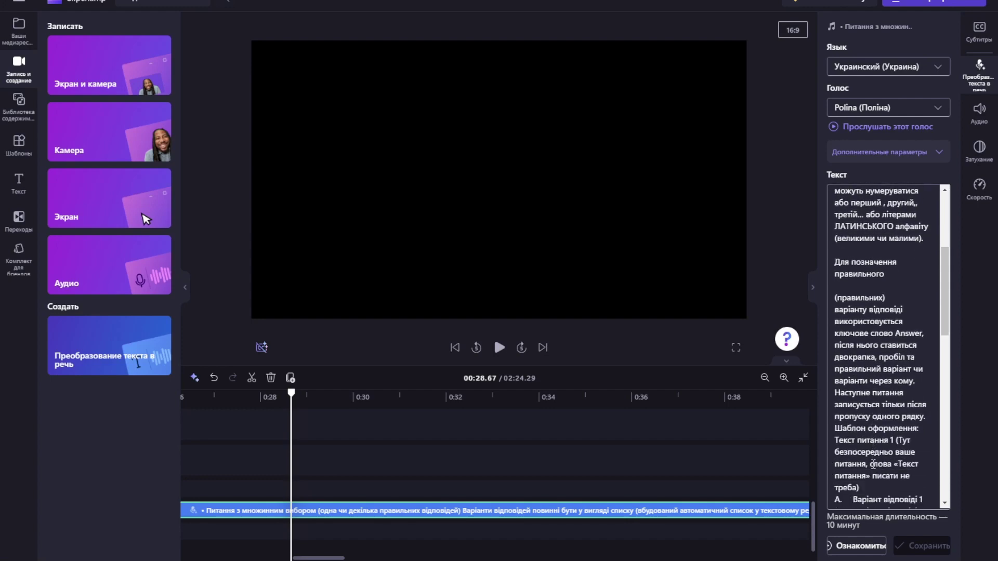
pyautogui.scroll(-3, 874, 464)
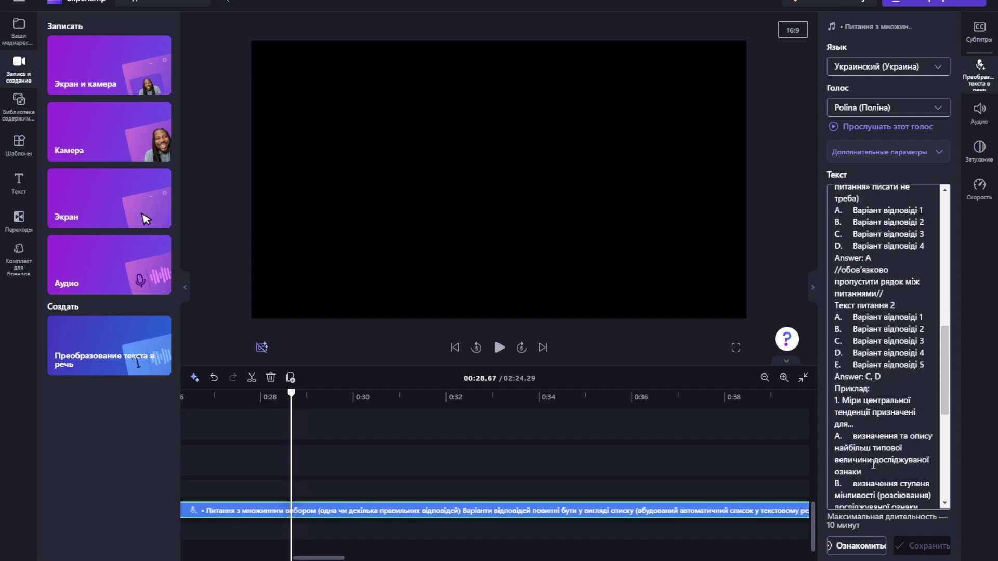
# Step: Return to the start of the voiceover script and browse the available text-to-speech languages
pyautogui.scroll(15, 873, 464)
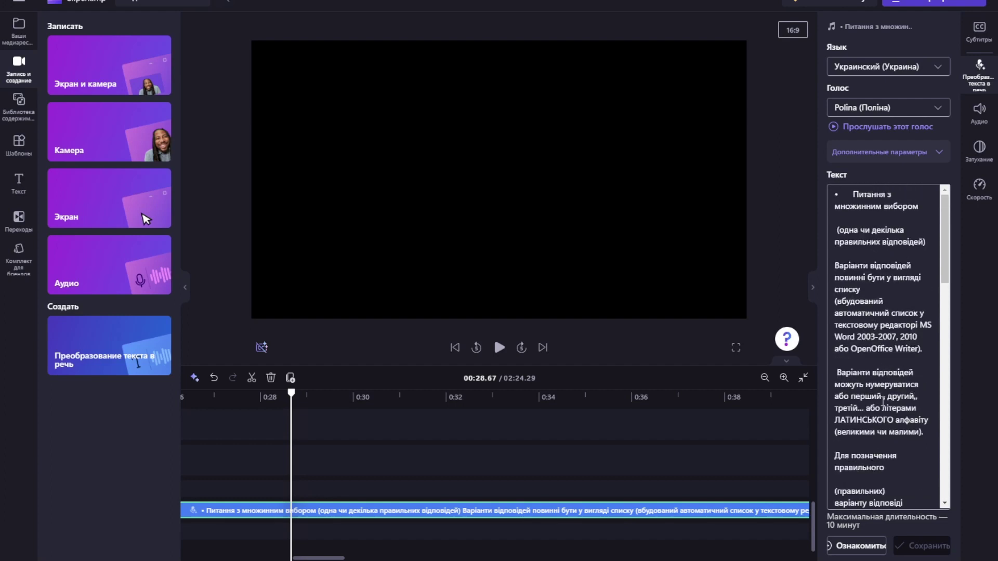
pyautogui.click(939, 69)
pyautogui.scroll(10, 907, 109)
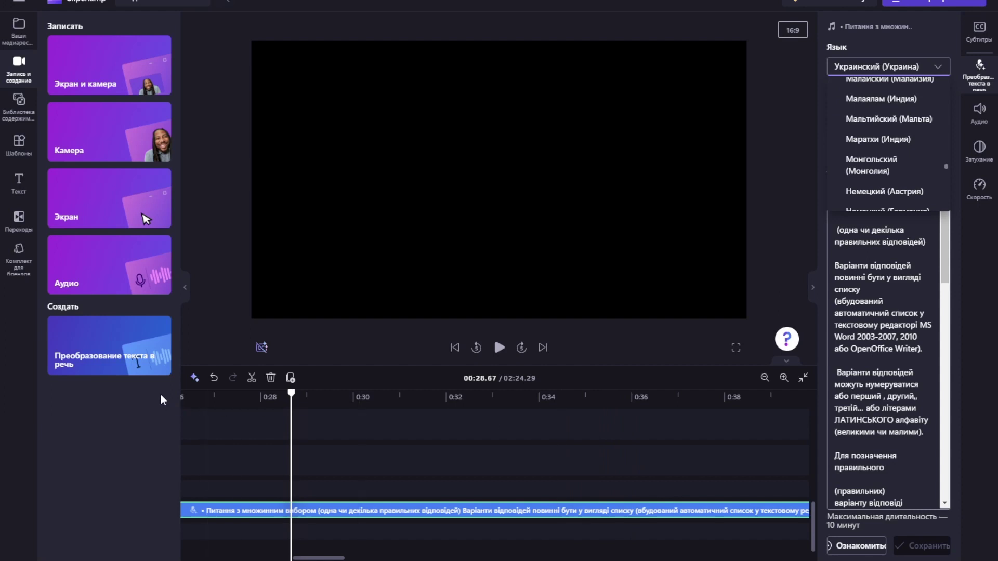
# Step: Add a new text-to-speech clip at the playhead and set its language to English (United Kingdom)
pyautogui.click(136, 361)
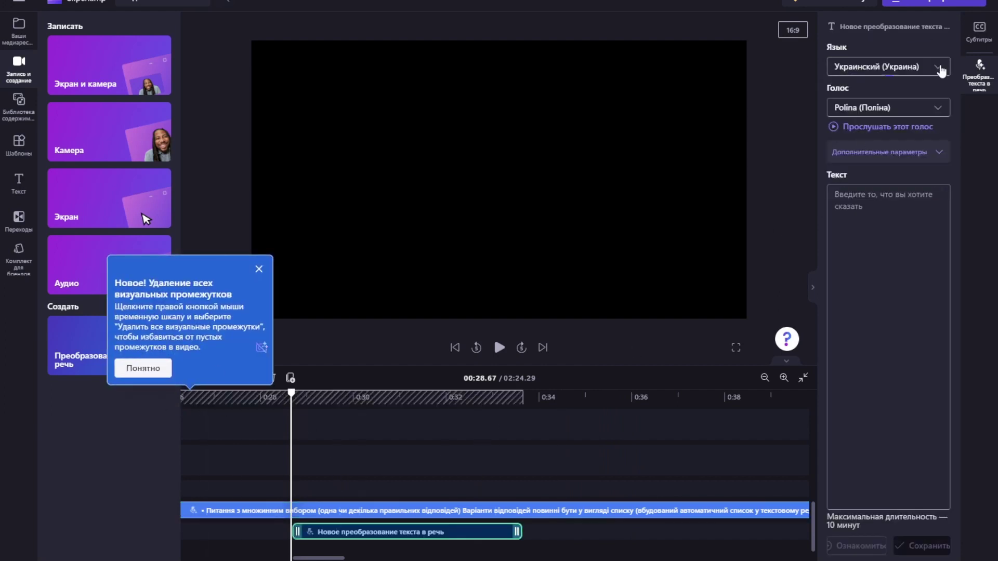
pyautogui.click(915, 66)
pyautogui.scroll(15, 900, 109)
pyautogui.scroll(15, 900, 109)
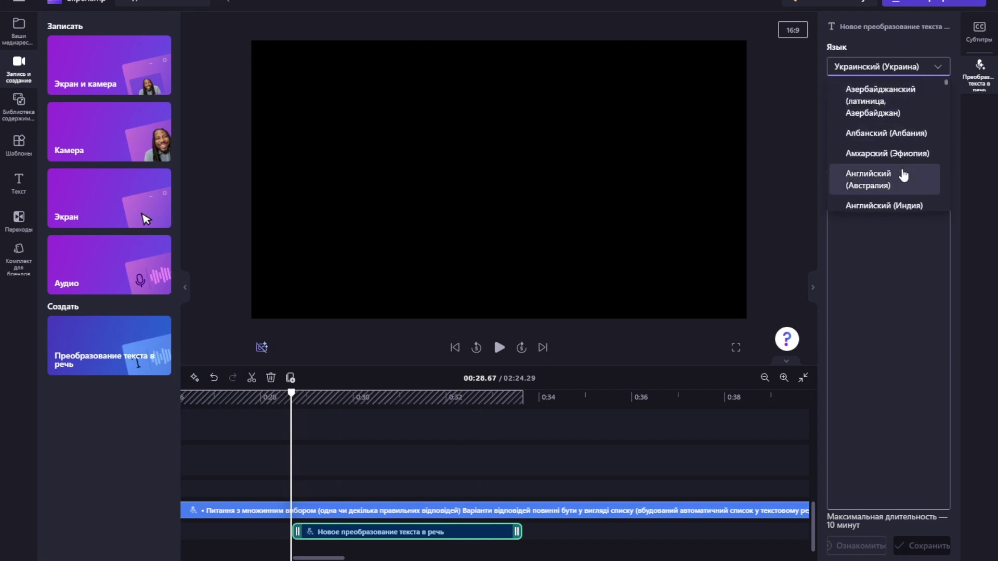
pyautogui.scroll(-2, 903, 176)
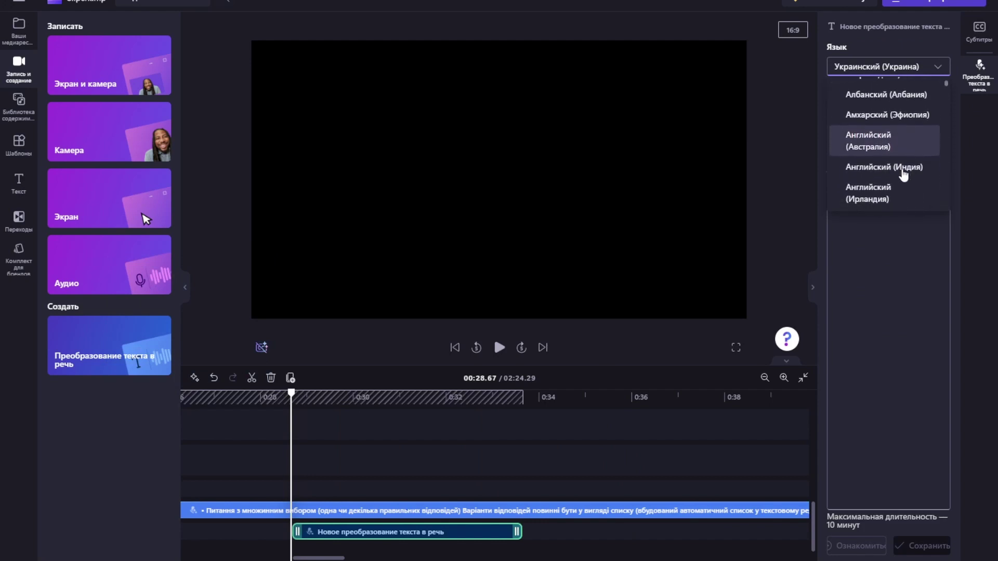
pyautogui.scroll(-2, 903, 176)
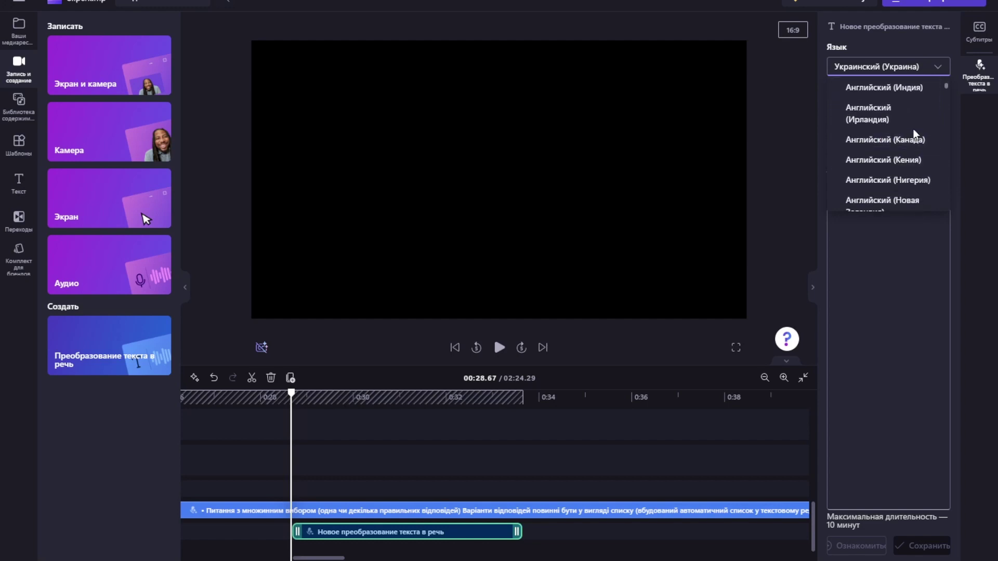
pyautogui.scroll(-1, 926, 179)
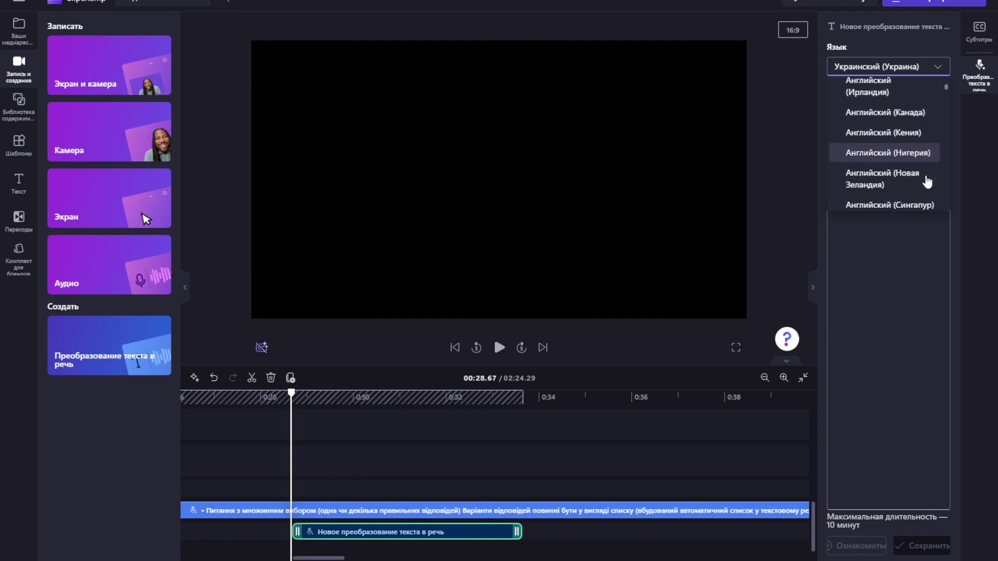
pyautogui.scroll(-3, 925, 177)
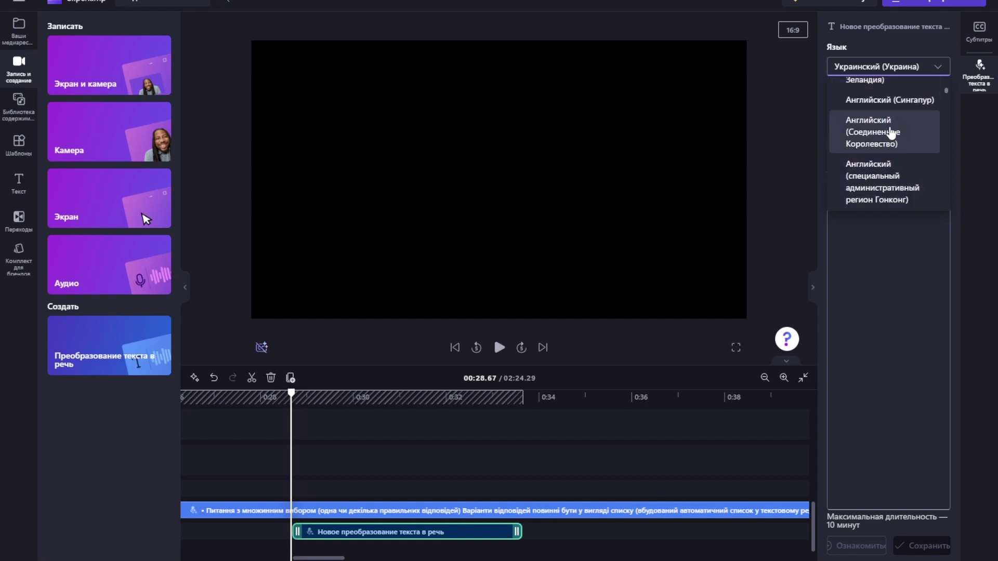
pyautogui.click(913, 134)
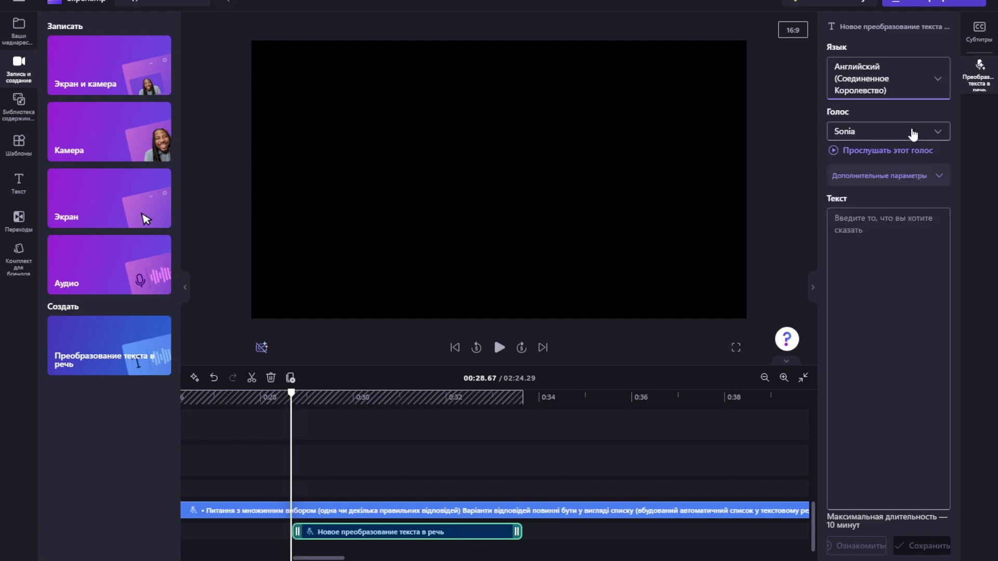
# Step: Browse the multilingual and British English voices for the new text-to-speech clip, keep Sonia, and delete the clip
pyautogui.click(936, 133)
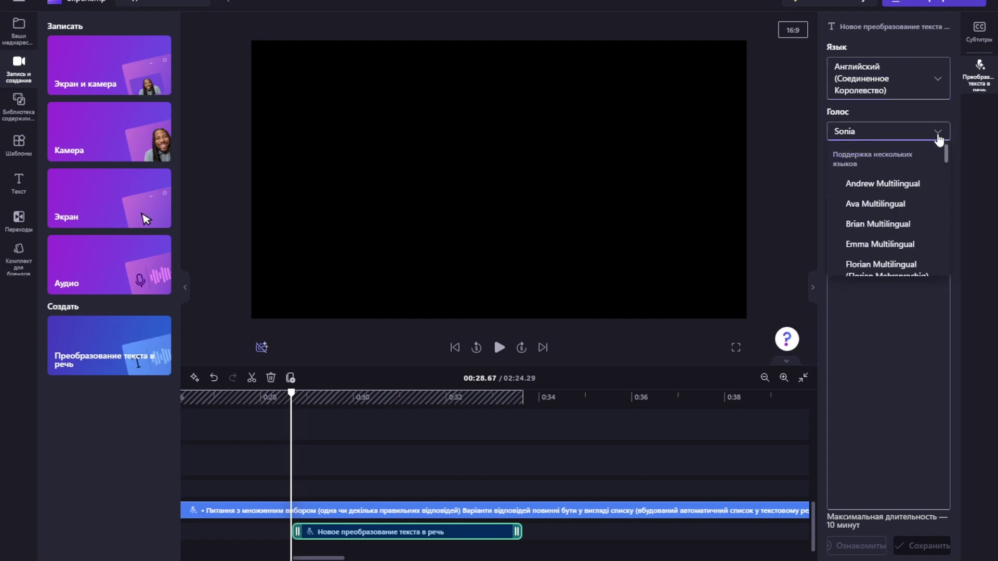
pyautogui.scroll(3, 884, 177)
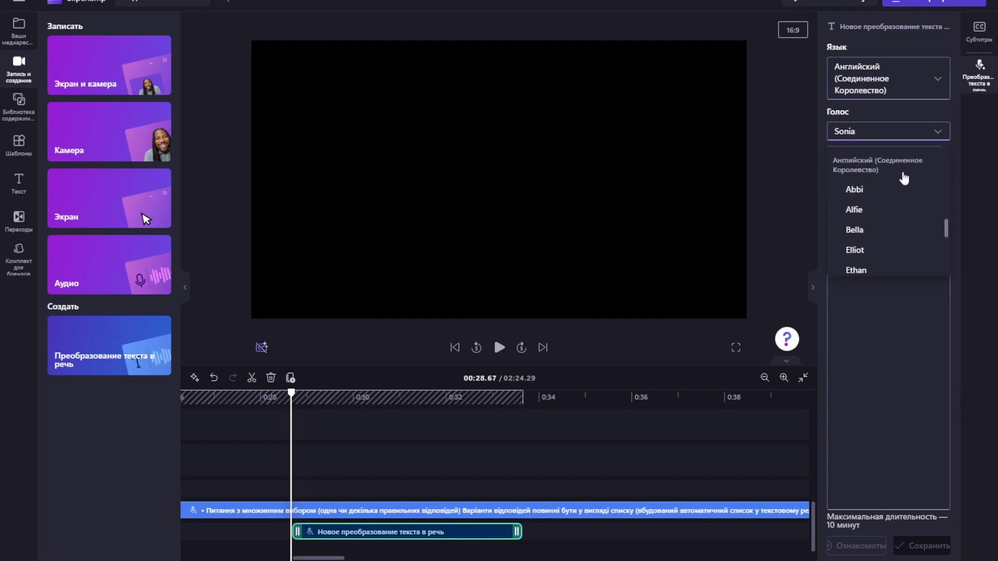
pyautogui.scroll(-1, 903, 177)
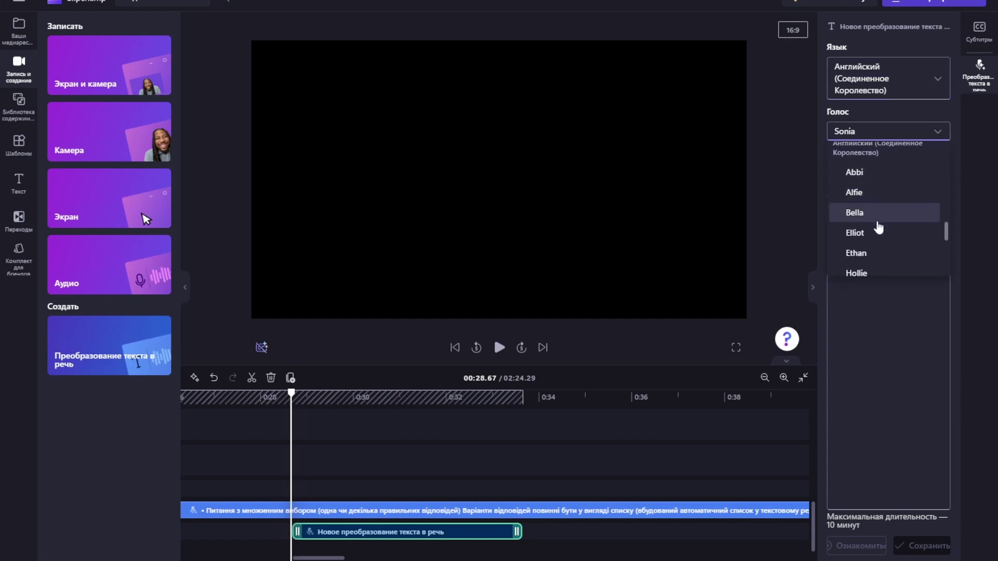
pyautogui.scroll(-1, 885, 255)
pyautogui.scroll(-1, 886, 258)
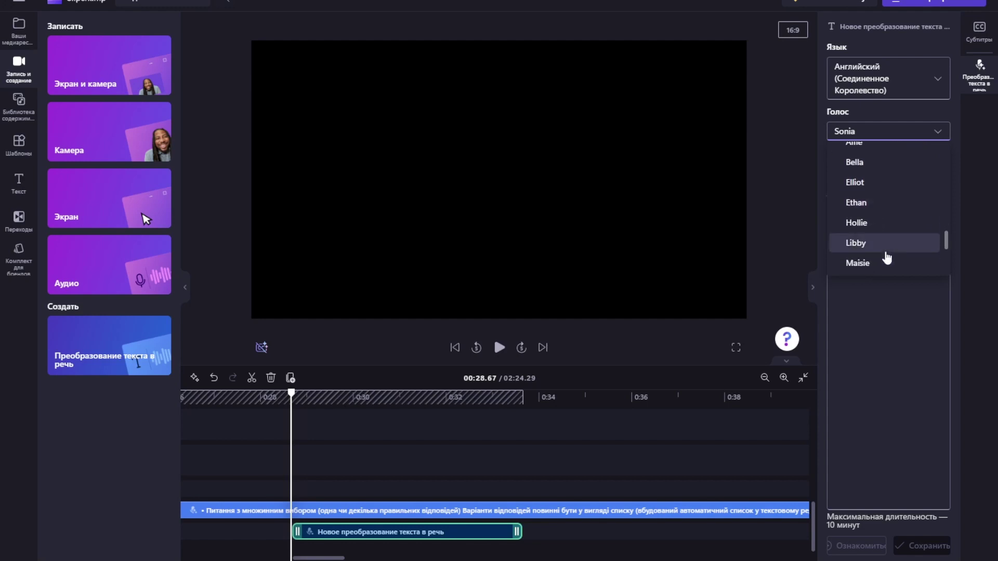
pyautogui.scroll(-5, 885, 242)
pyautogui.scroll(-1, 885, 243)
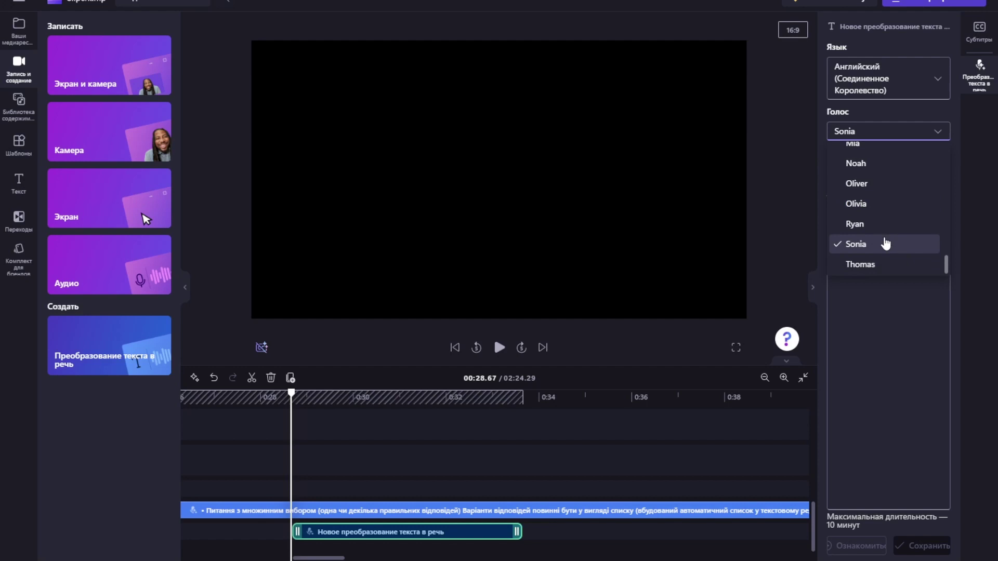
pyautogui.scroll(10, 885, 244)
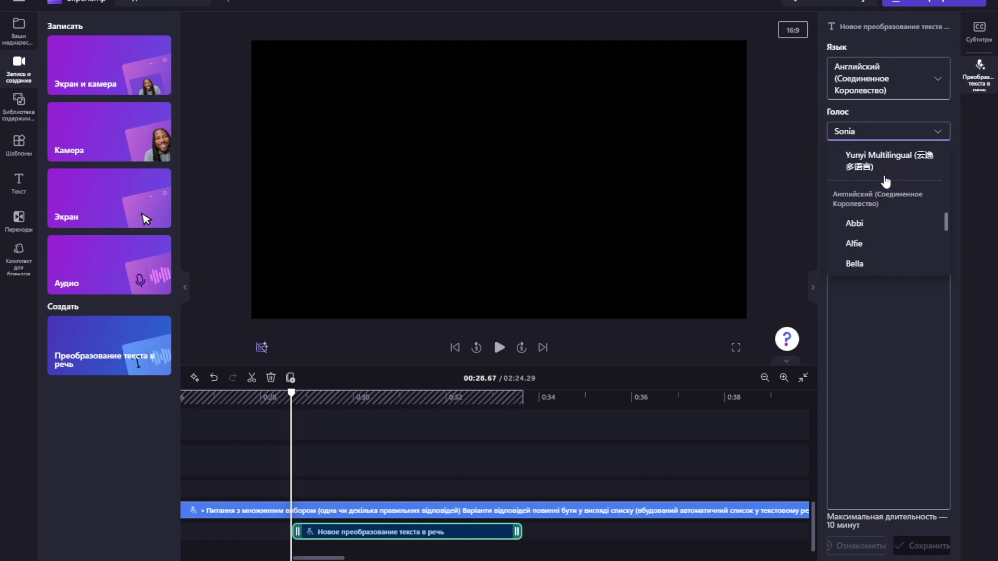
pyautogui.scroll(5, 885, 182)
pyautogui.scroll(-10, 885, 182)
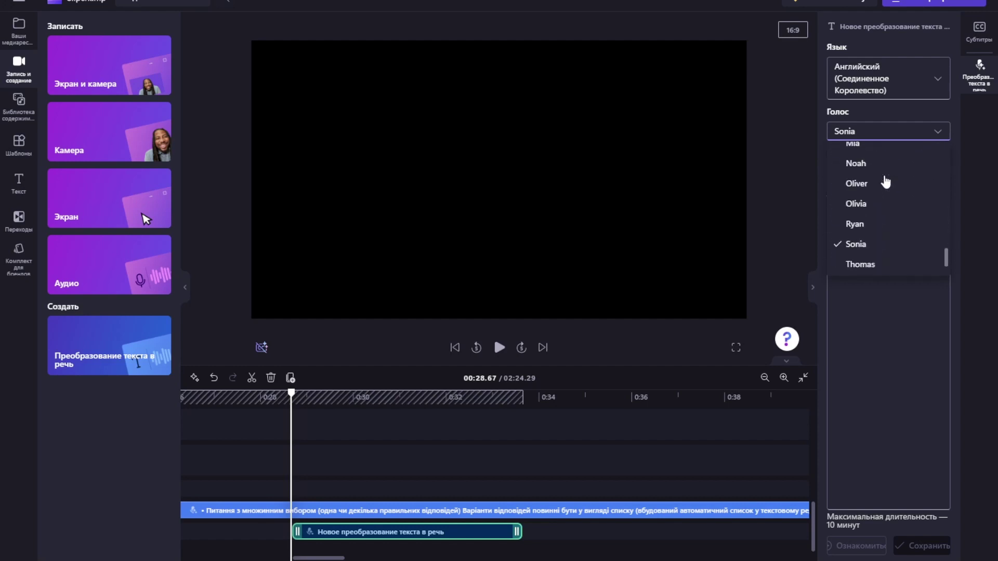
pyautogui.scroll(2, 885, 182)
pyautogui.scroll(-2, 885, 182)
pyautogui.click(984, 331)
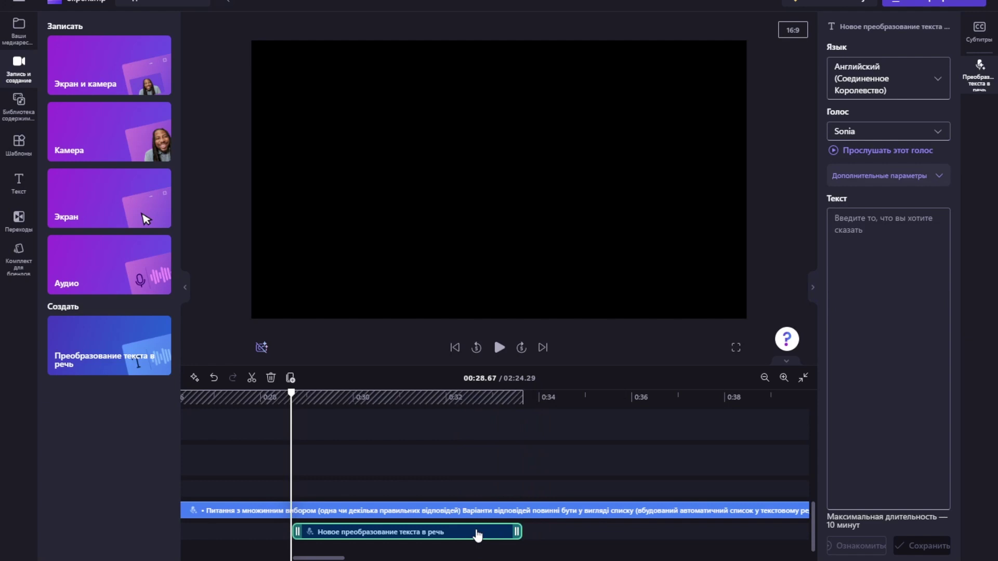
pyautogui.press('Delete')
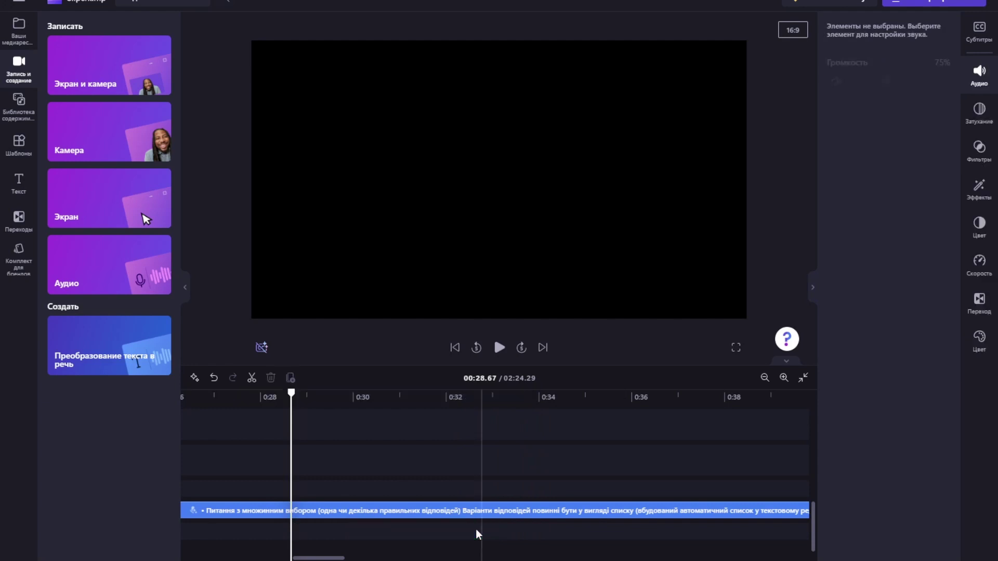
# Step: Play the voiceover briefly to 00:28.94, split it there and delete the part after the cut
pyautogui.click(242, 398)
pyautogui.press('space')
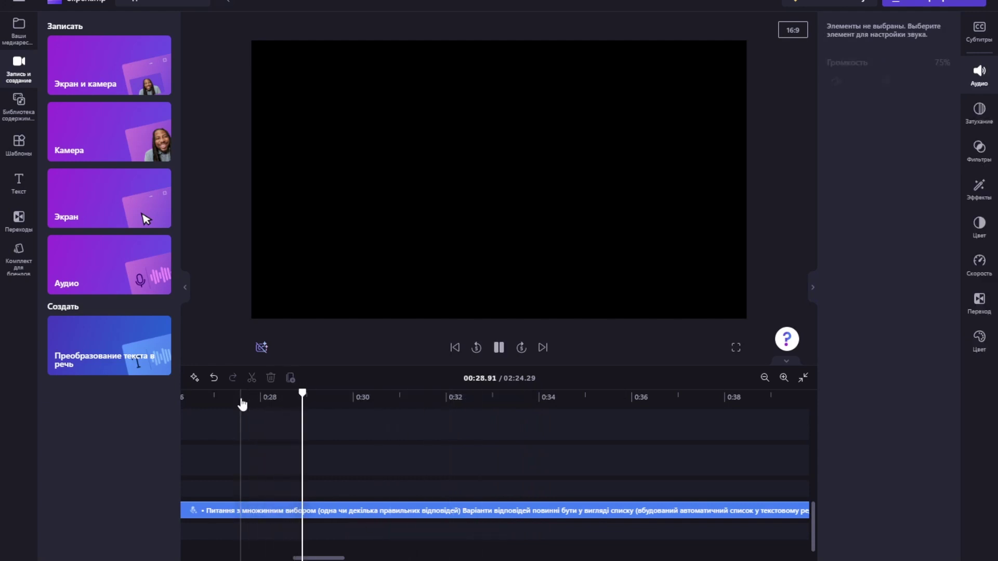
pyautogui.press('space')
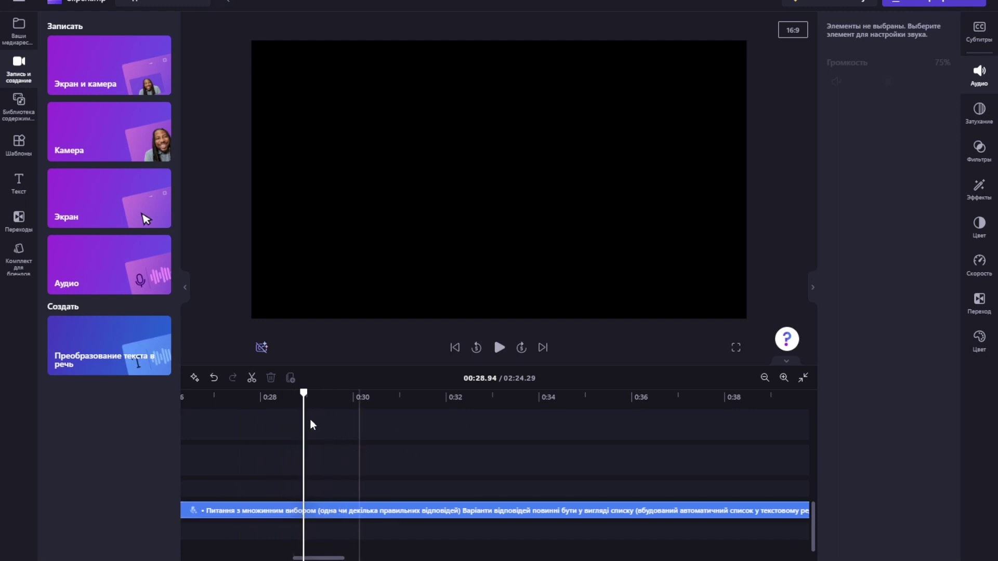
pyautogui.click(251, 378)
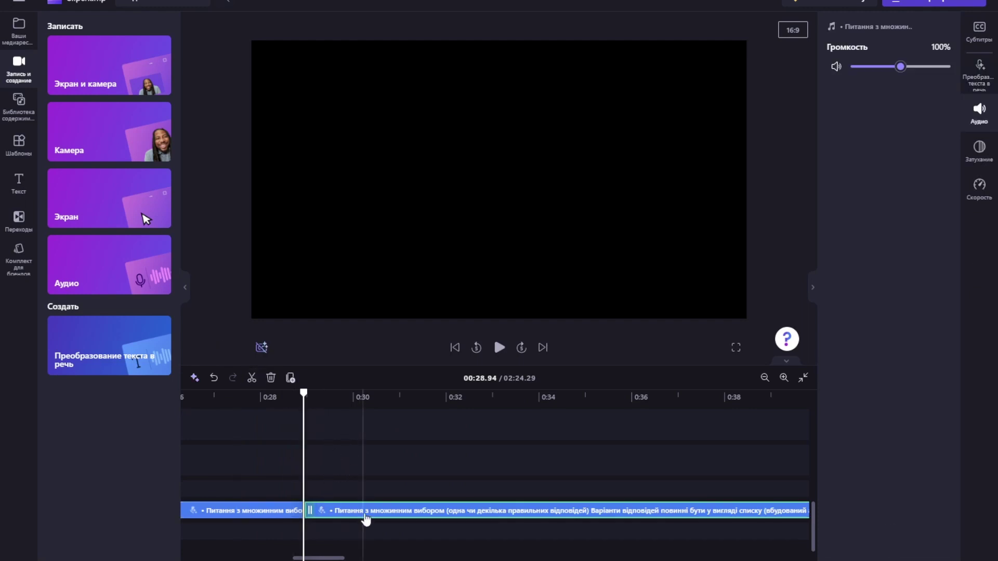
pyautogui.press('Delete')
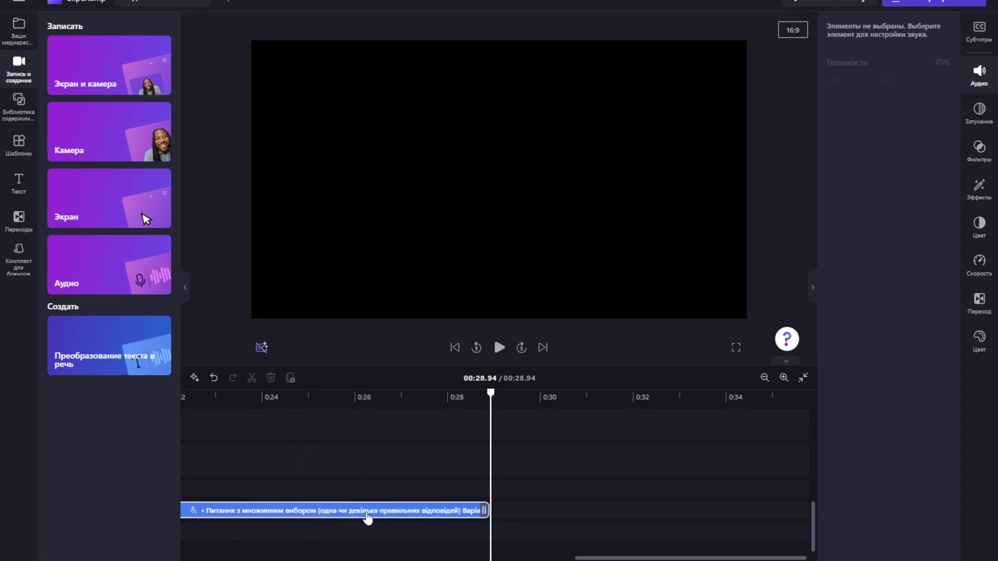
# Step: Extend the end of the ukulele background music clip to about 26 seconds on the timeline
pyautogui.click(764, 378)
pyautogui.click(764, 378)
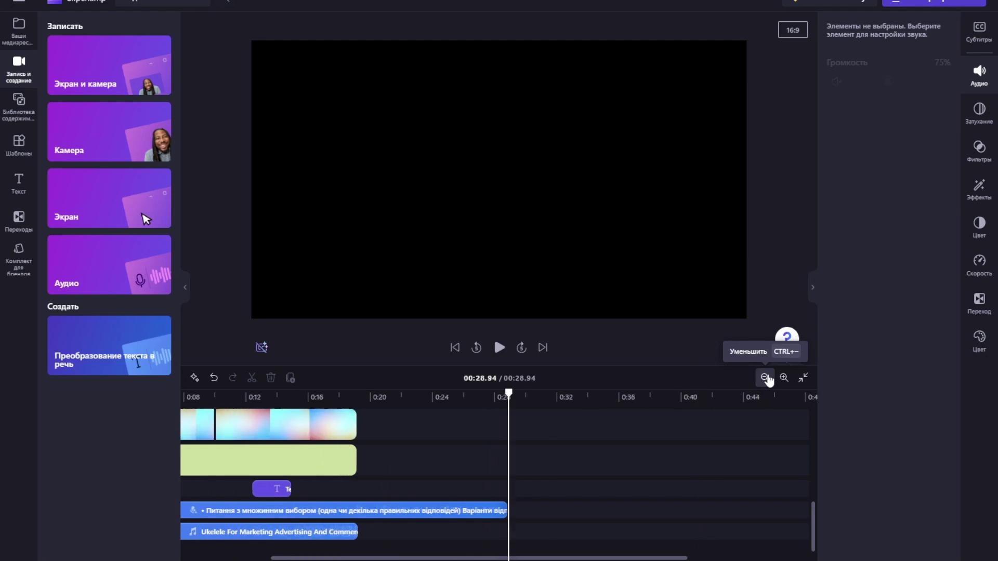
pyautogui.scroll(3, 535, 453)
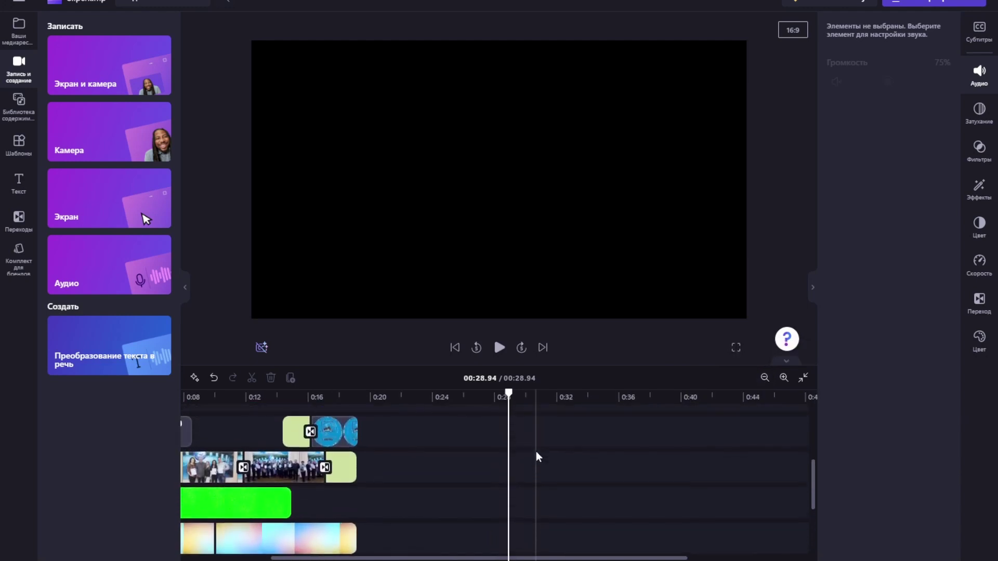
pyautogui.scroll(-3, 537, 453)
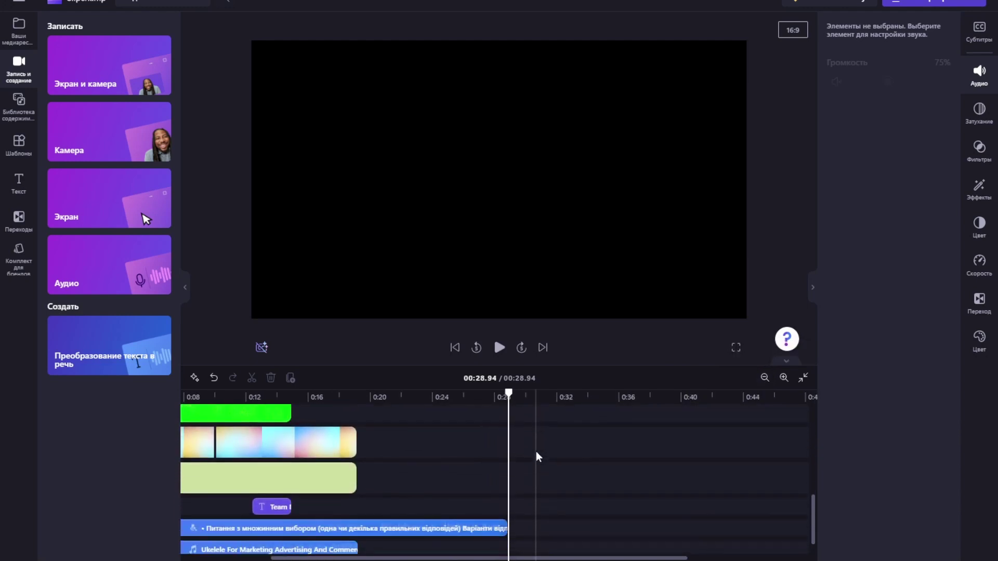
pyautogui.scroll(-1, 437, 467)
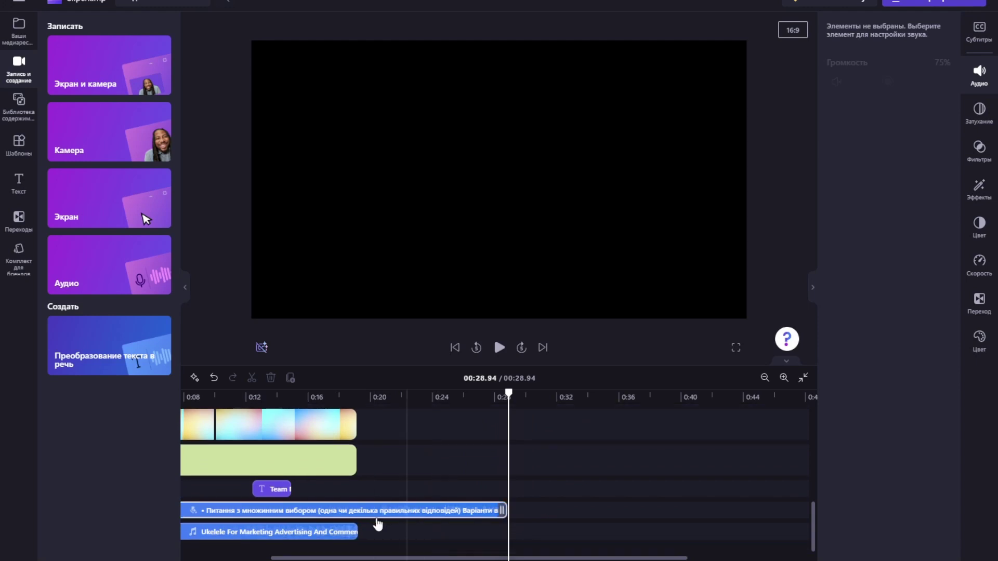
pyautogui.moveTo(357, 532); pyautogui.dragTo(488, 534)
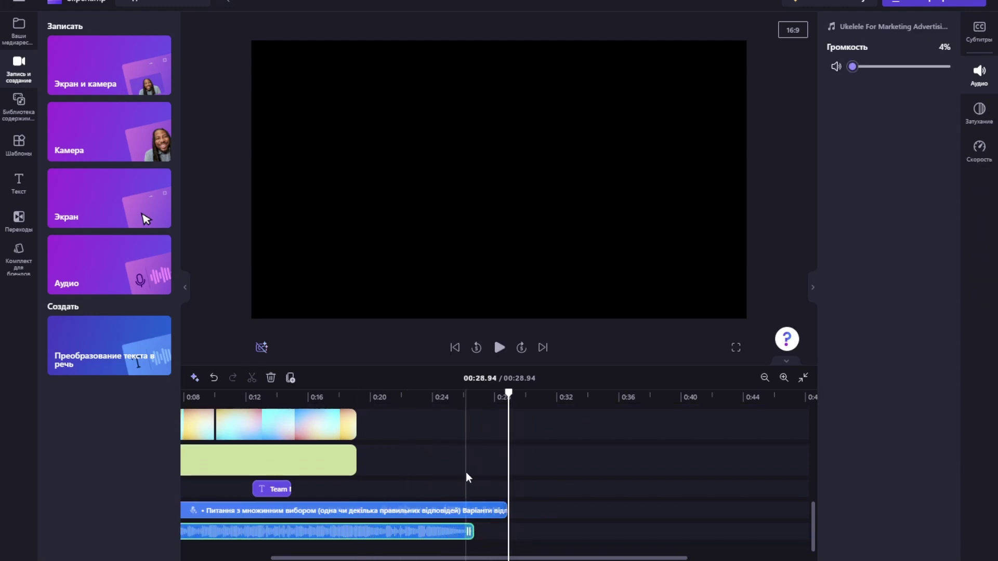
# Step: Extend the last colorful gradient background clip to 00:20.06 and the pastel green background to 00:28.94
pyautogui.scroll(4, 466, 472)
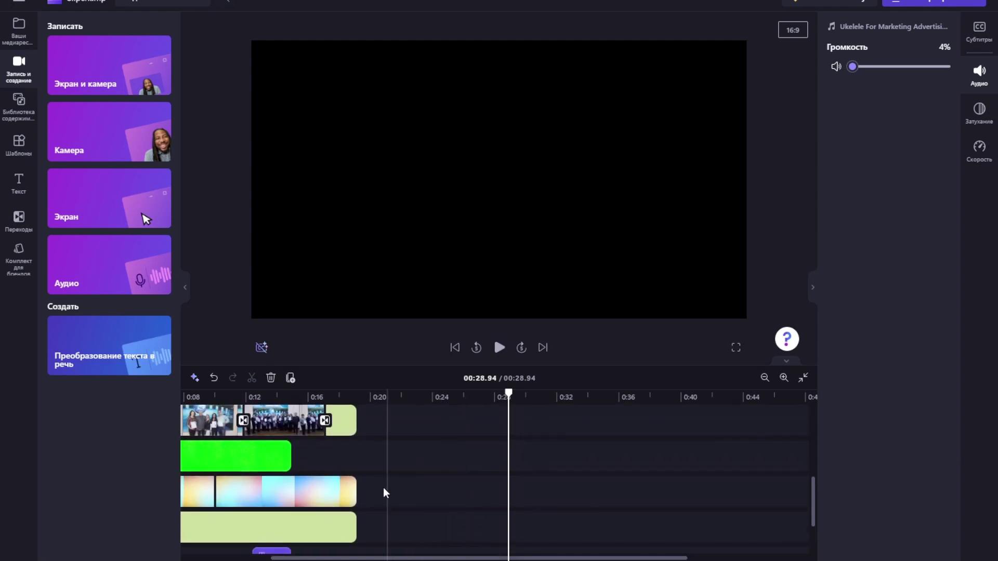
pyautogui.click(351, 491)
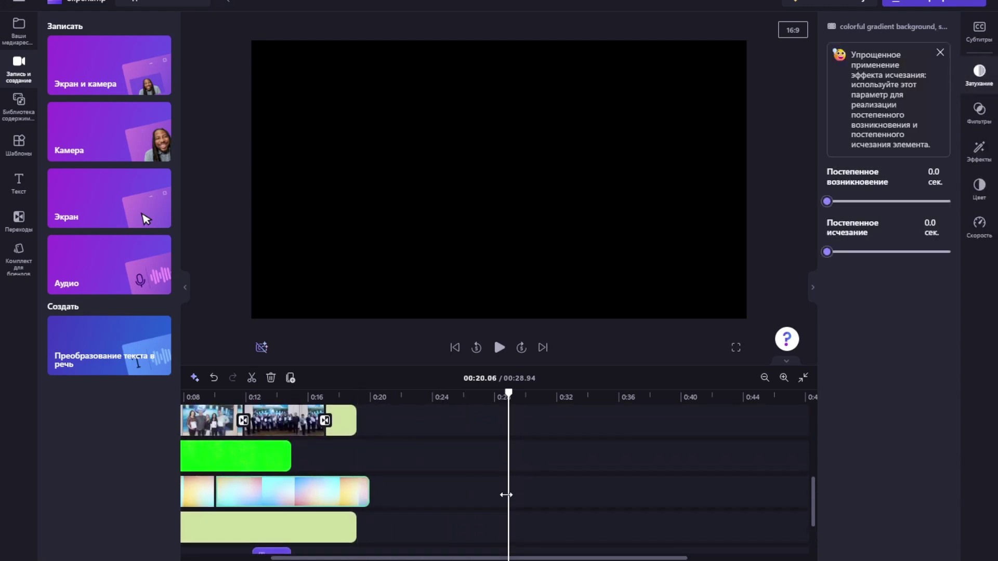
pyautogui.moveTo(352, 529); pyautogui.dragTo(507, 529)
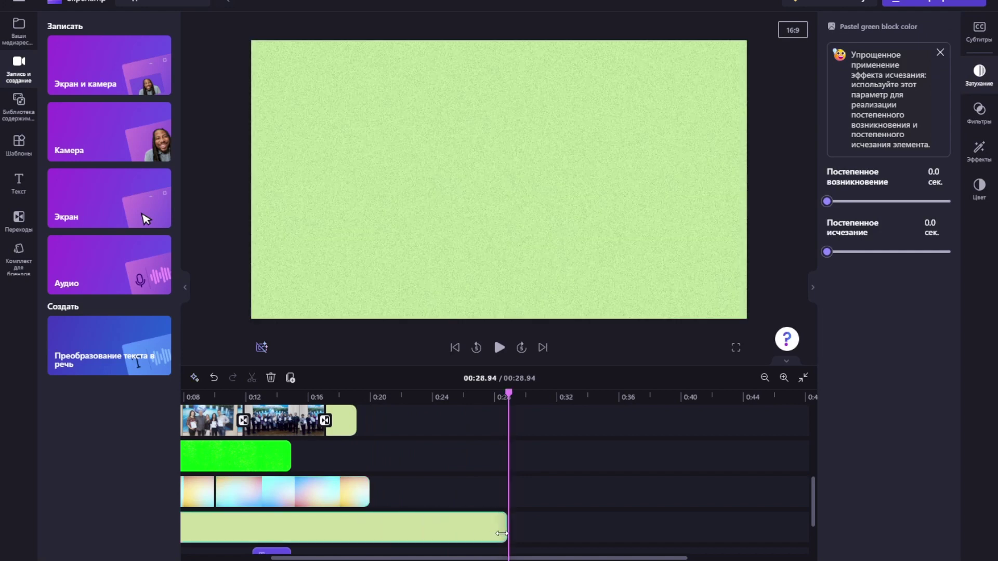
# Step: Duplicate the last colorful gradient background clip and trim the end of the copy to 00:28.94
pyautogui.click(314, 503)
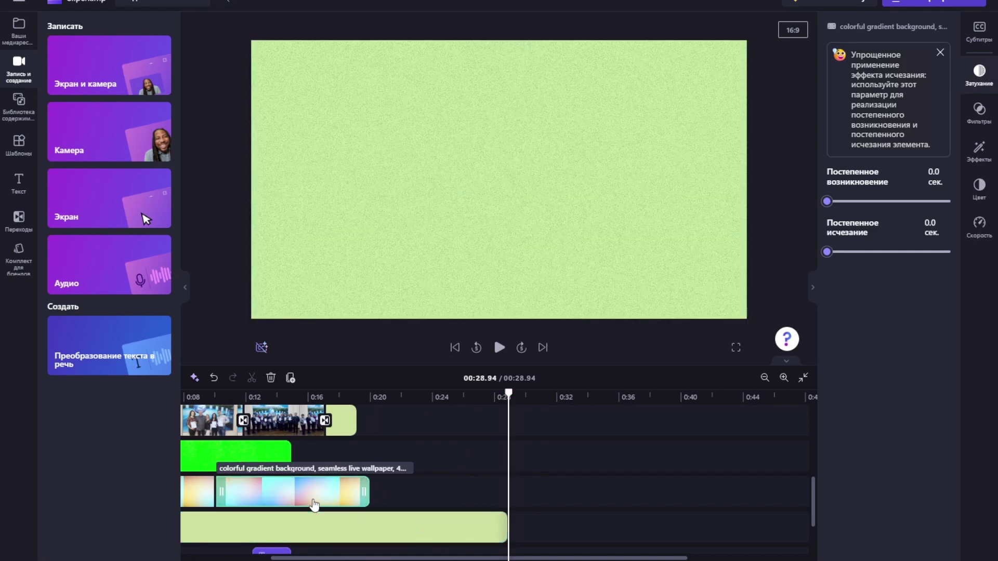
pyautogui.rightClick(314, 503)
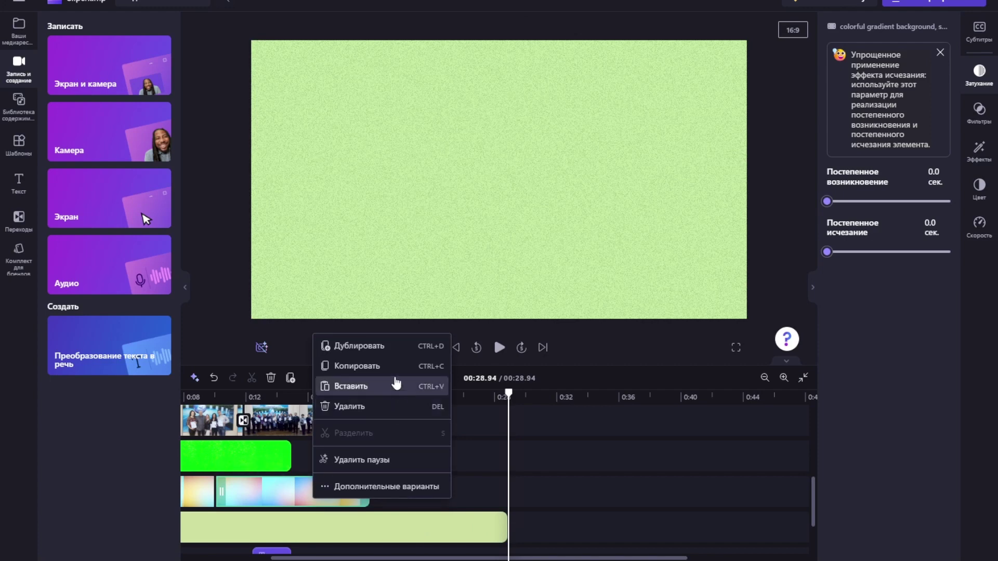
pyautogui.click(397, 347)
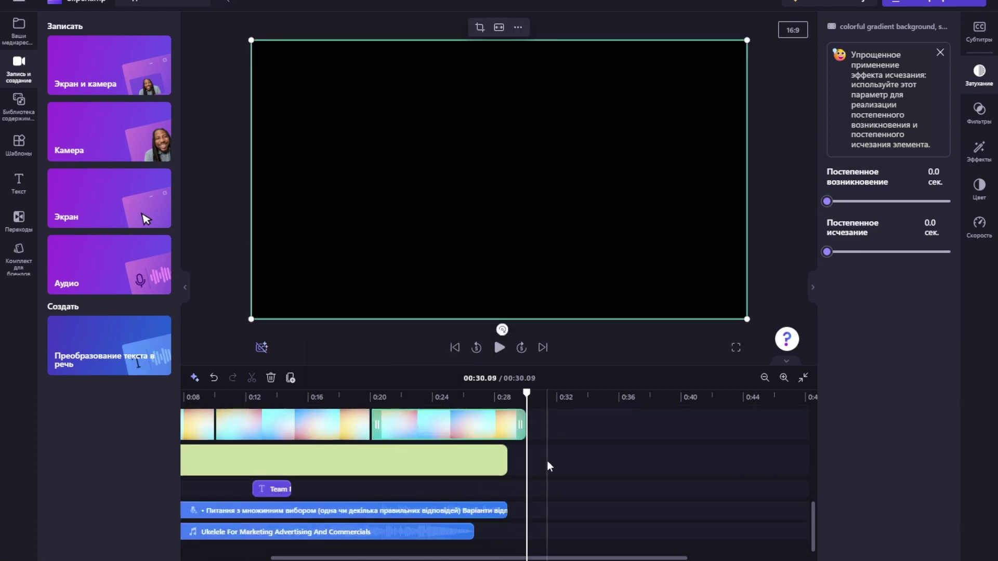
pyautogui.scroll(2, 547, 463)
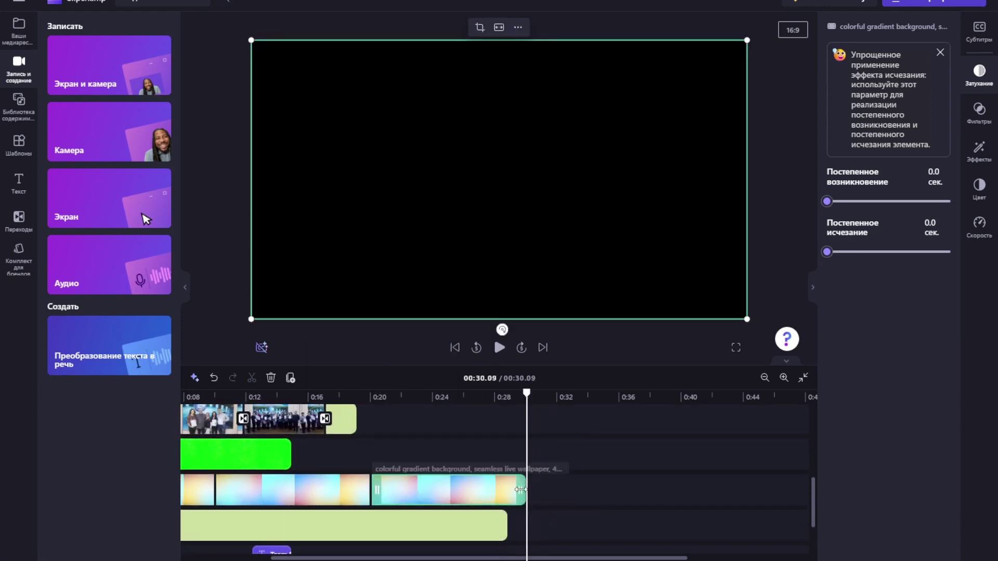
pyautogui.moveTo(519, 489); pyautogui.dragTo(504, 489)
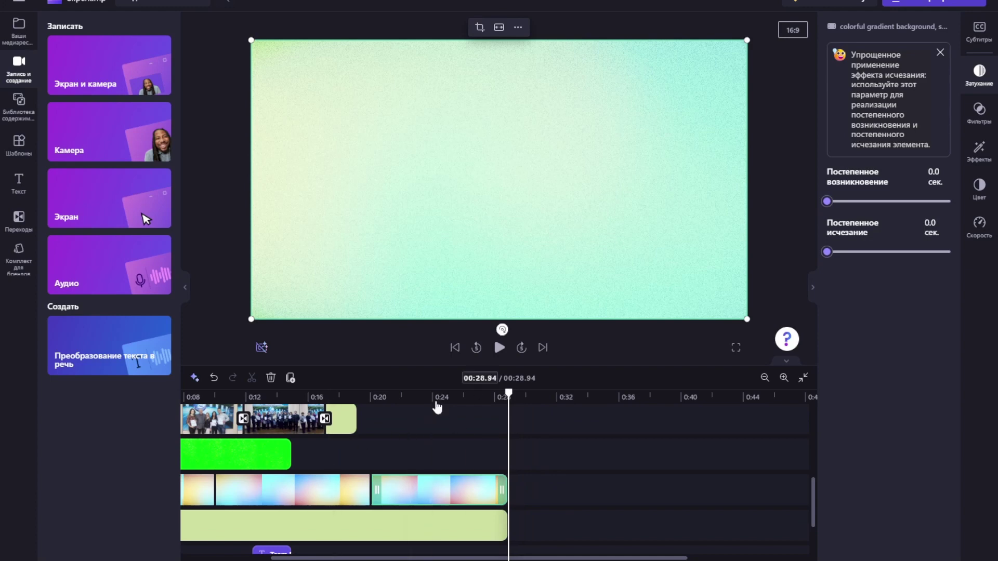
pyautogui.hscroll(3, 722, 463)
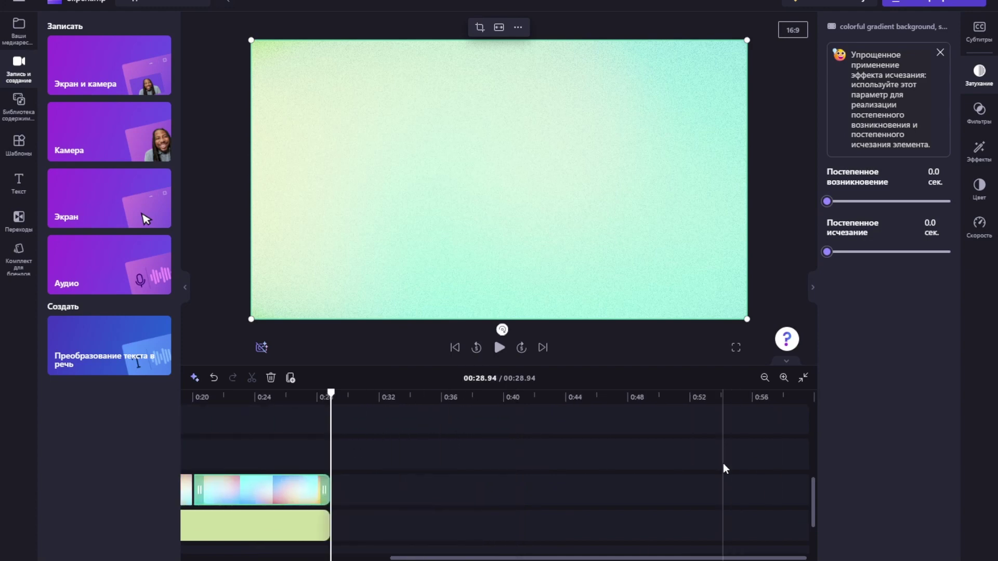
pyautogui.hscroll(-2, 722, 463)
pyautogui.hscroll(-1, 723, 463)
pyautogui.hscroll(3, 722, 463)
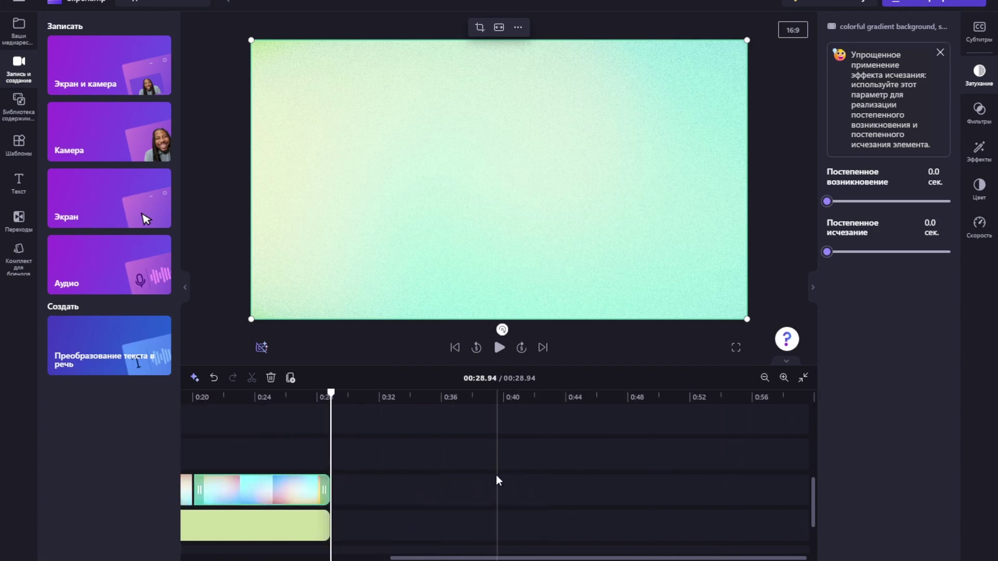
pyautogui.click(635, 409)
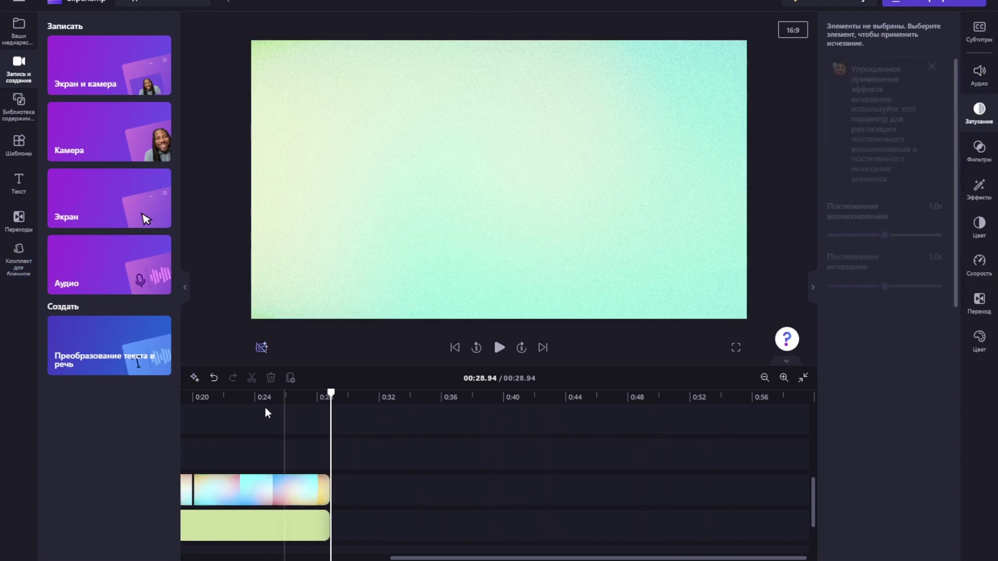
# Step: Move the playhead to 00:23.46 and extend the end of the LOGO PNG.png clip to match the backgrounds at 00:28.94
pyautogui.click(248, 403)
pyautogui.scroll(-2, 317, 425)
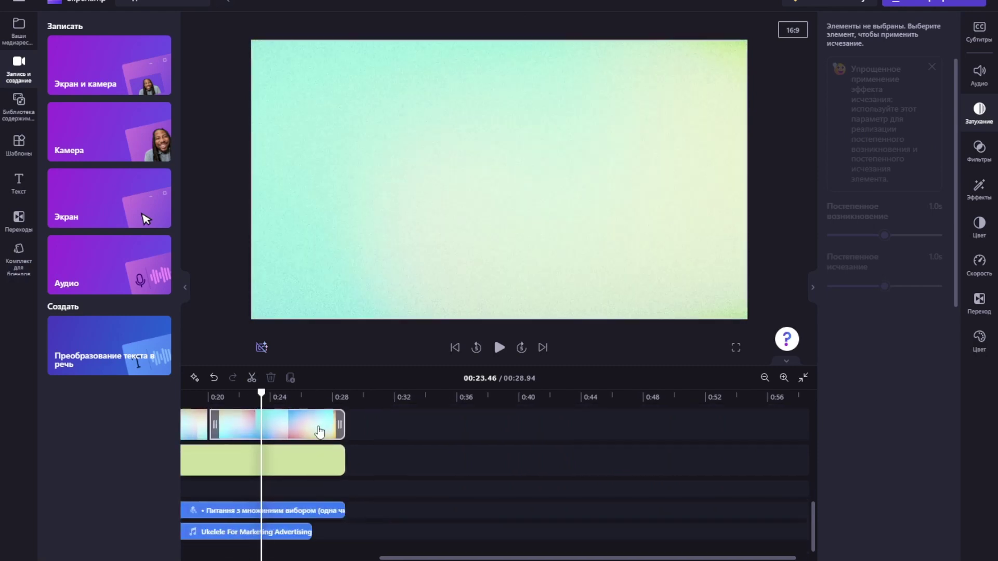
pyautogui.hscroll(-3, 318, 431)
pyautogui.scroll(4, 318, 431)
pyautogui.scroll(-2, 318, 432)
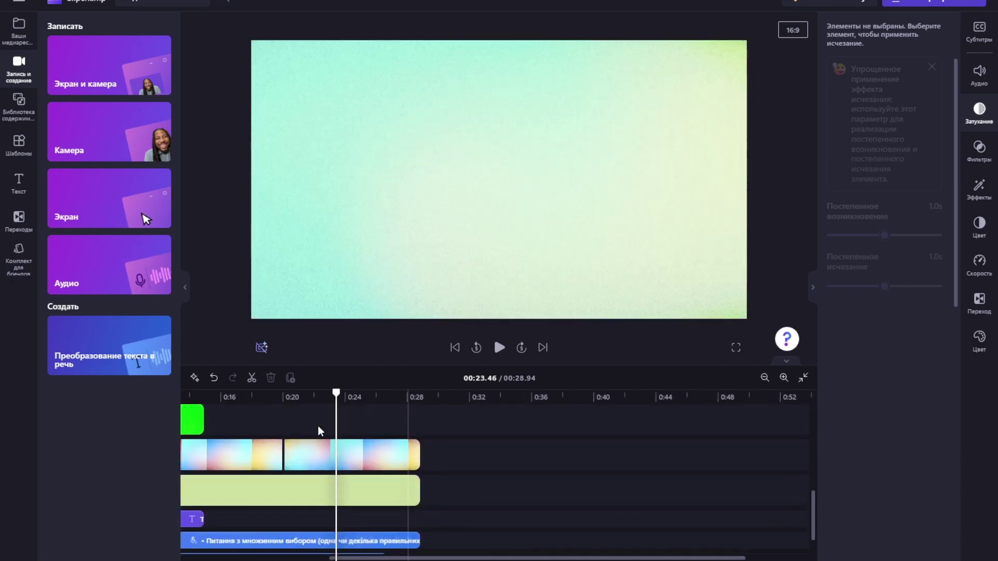
pyautogui.scroll(3, 363, 489)
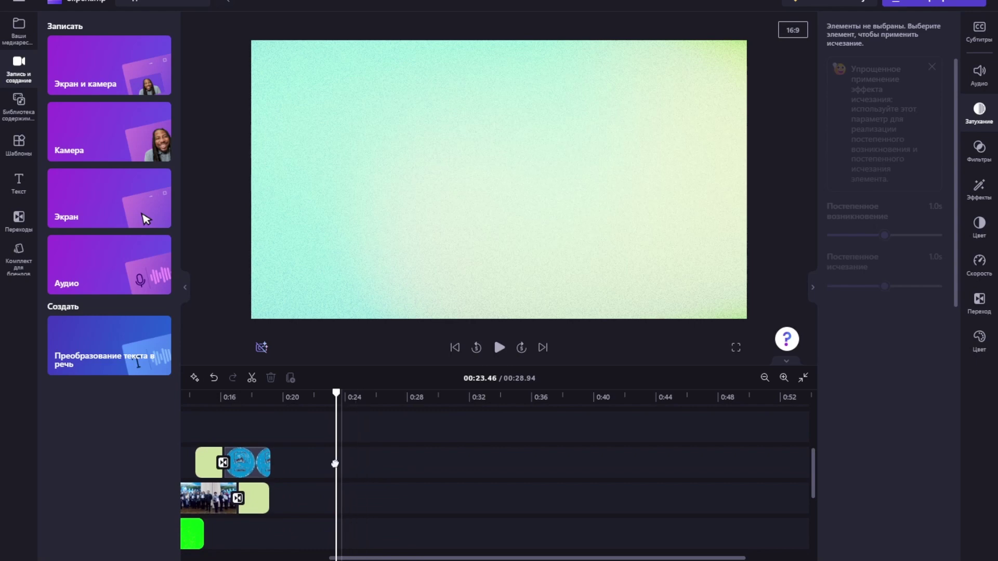
pyautogui.scroll(-3, 332, 463)
pyautogui.scroll(1, 332, 463)
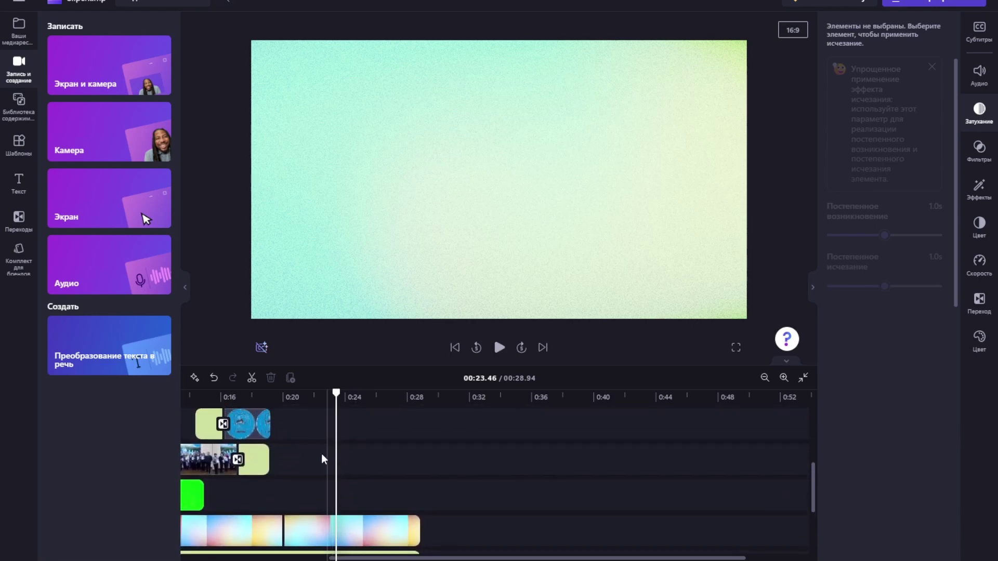
pyautogui.moveTo(270, 424); pyautogui.dragTo(417, 423)
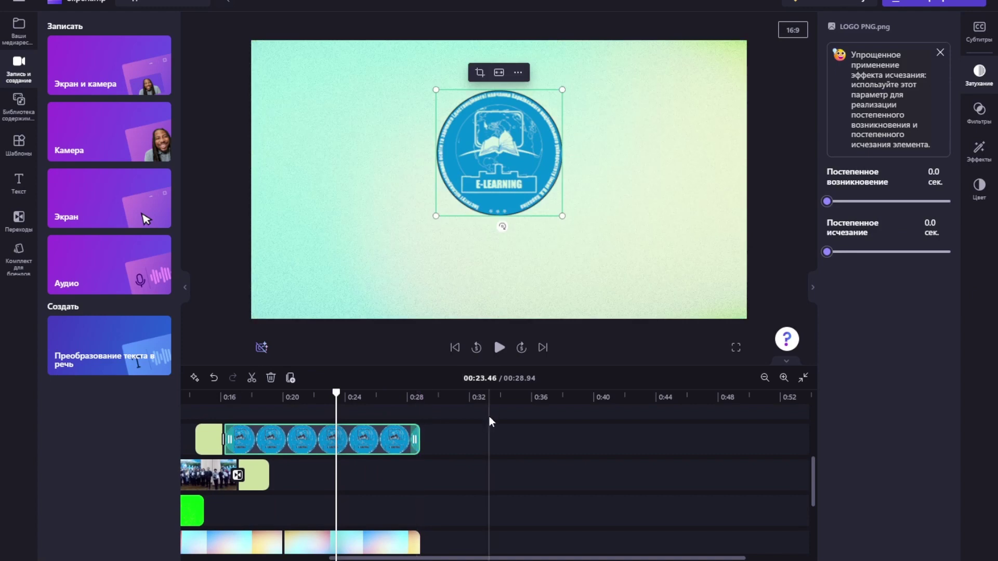
pyautogui.scroll(-3, 488, 416)
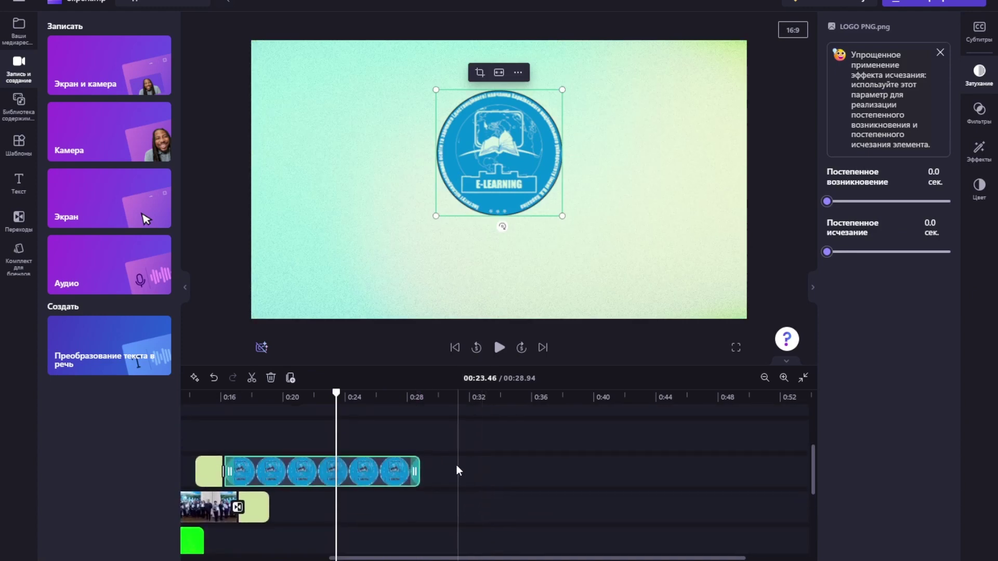
pyautogui.hscroll(-5, 456, 466)
pyautogui.scroll(-5, 456, 471)
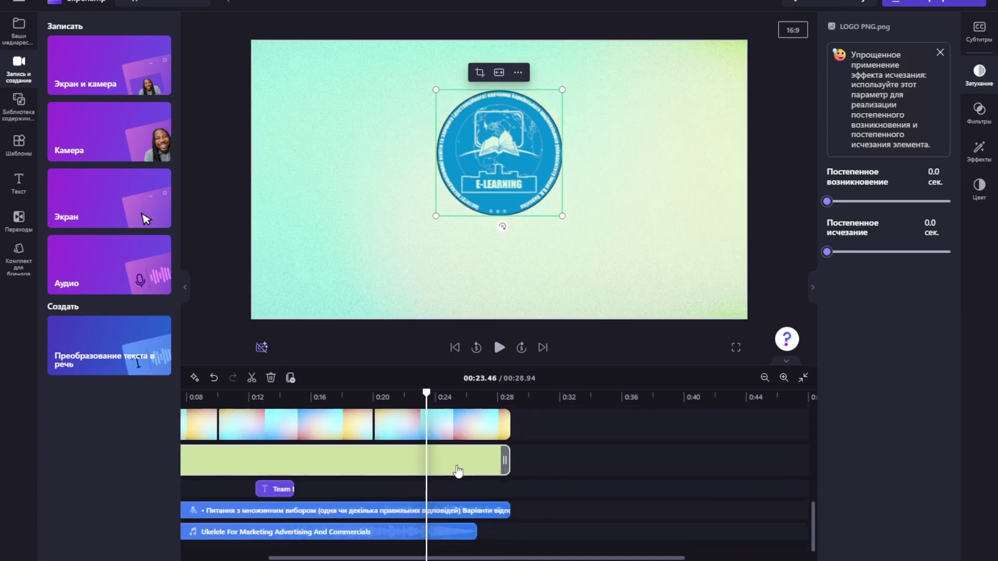
pyautogui.hscroll(-7, 328, 489)
pyautogui.scroll(10, 329, 486)
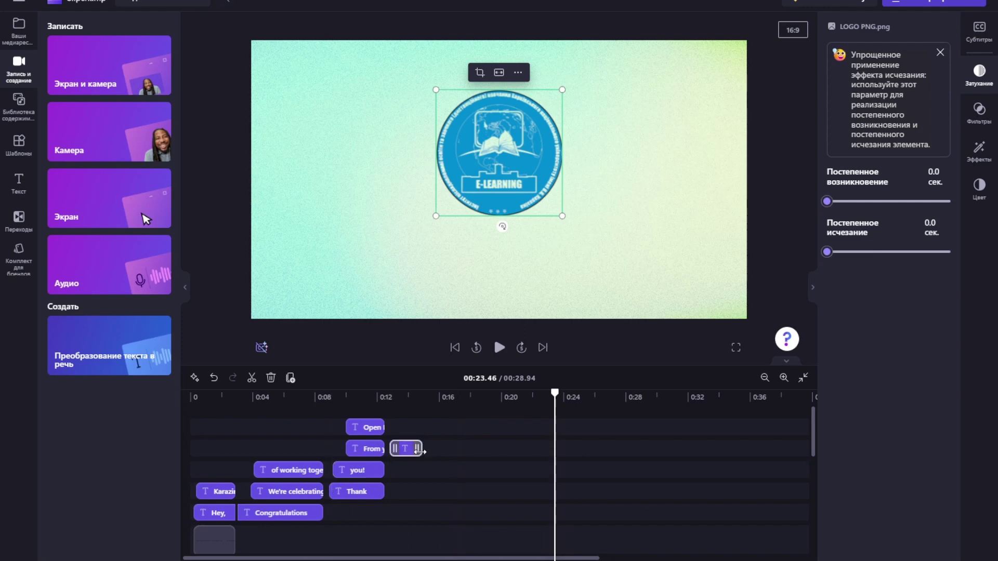
pyautogui.moveTo(419, 450); pyautogui.dragTo(551, 450)
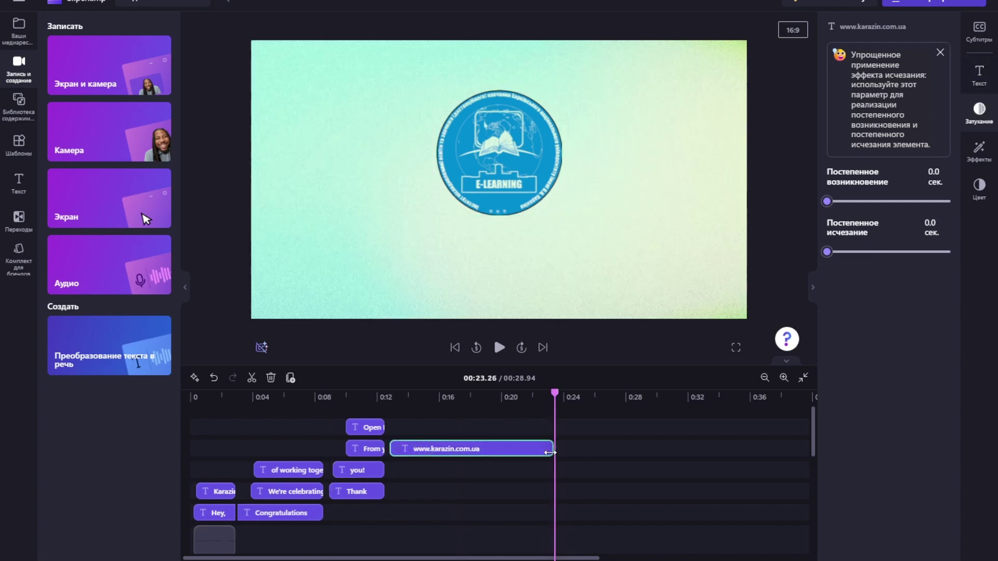
pyautogui.rightClick(550, 452)
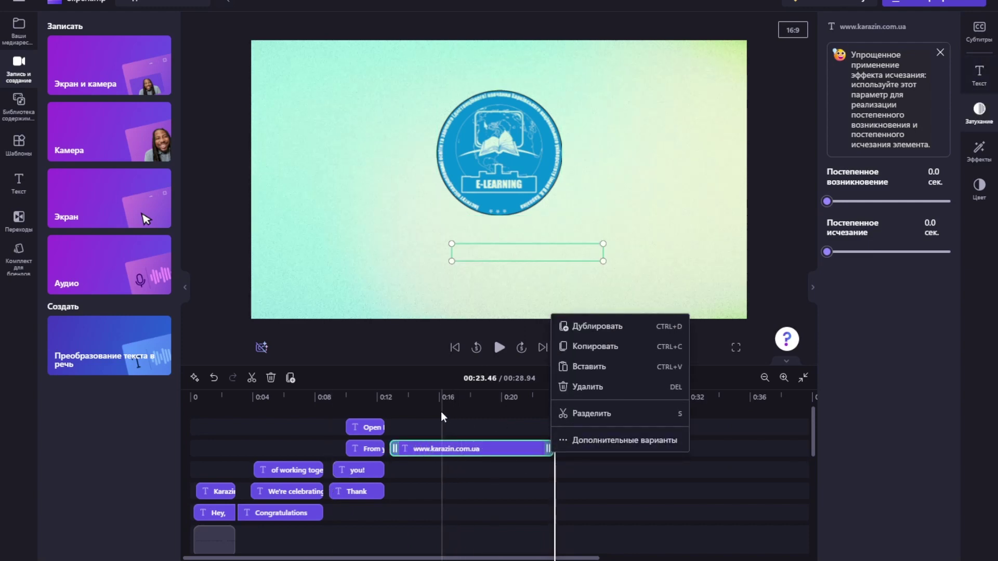
# Step: Export the finished video in 1080p quality
pyautogui.scroll(-5, 433, 518)
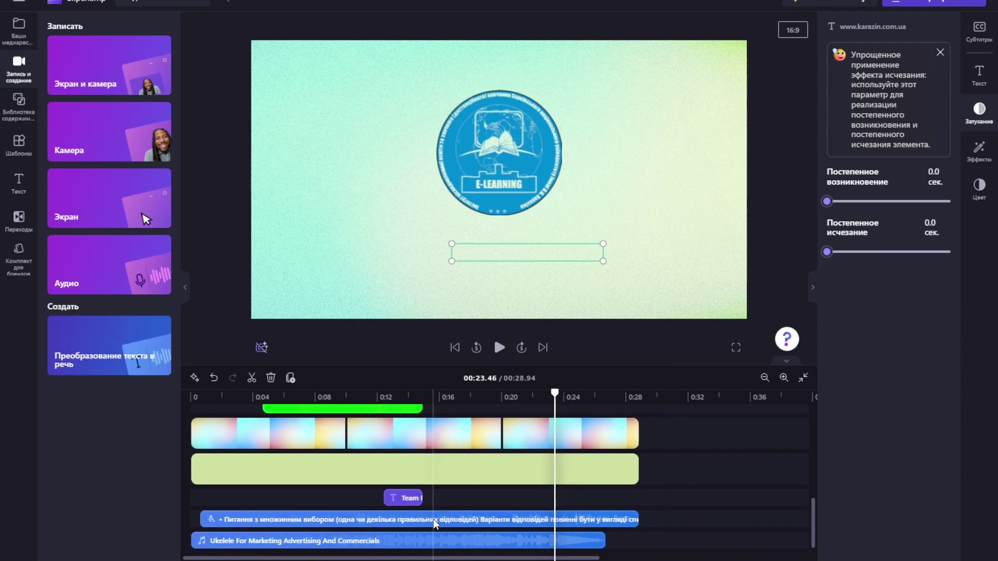
pyautogui.scroll(5, 716, 449)
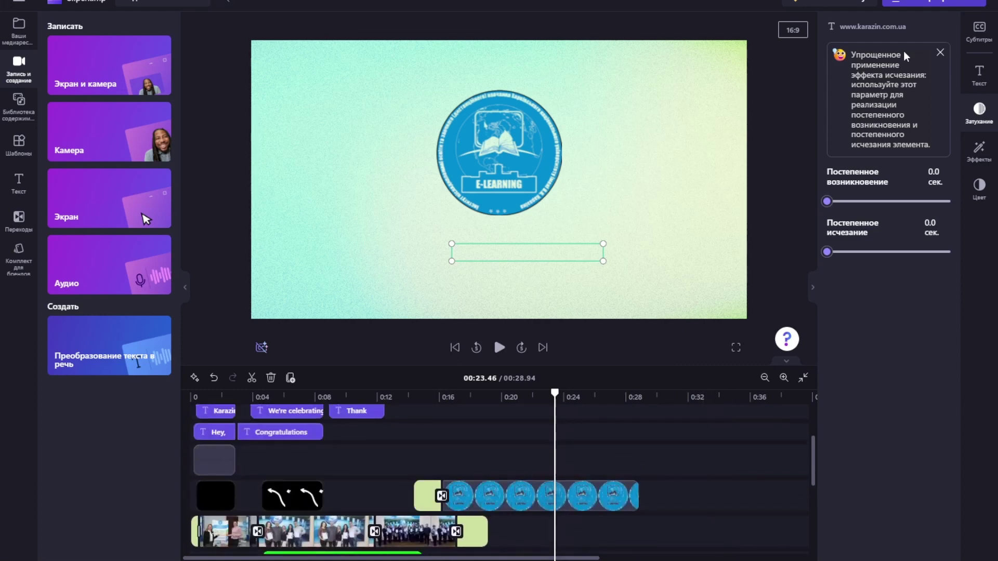
pyautogui.click(930, 4)
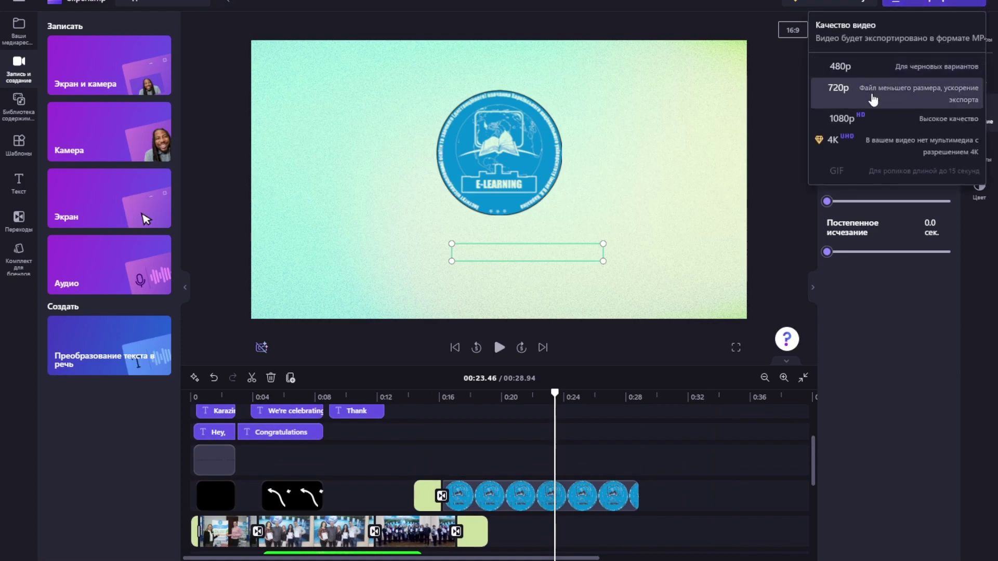
pyautogui.click(890, 118)
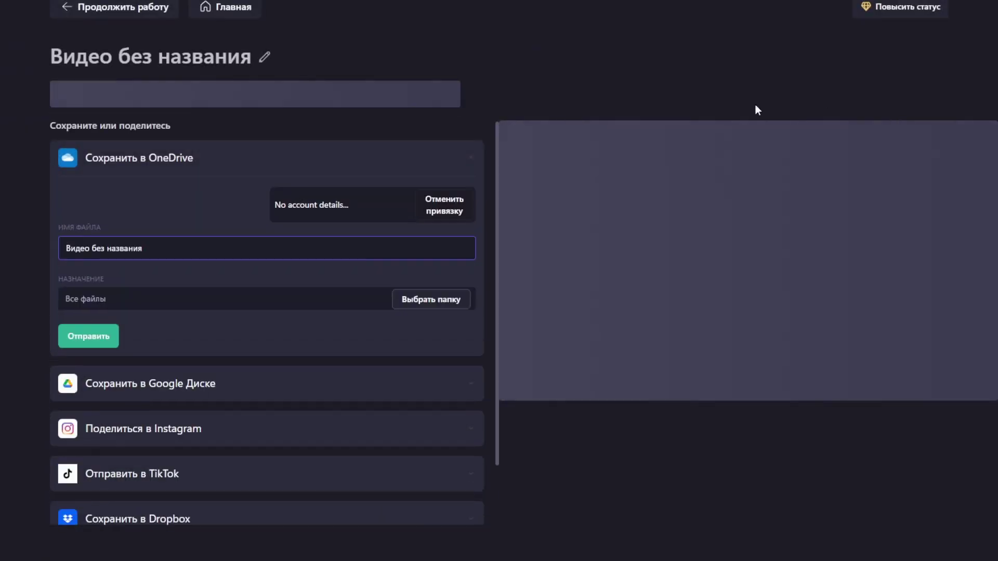
# Step: Rename the exported video's title as "Майстерклас 111"
pyautogui.click(265, 56)
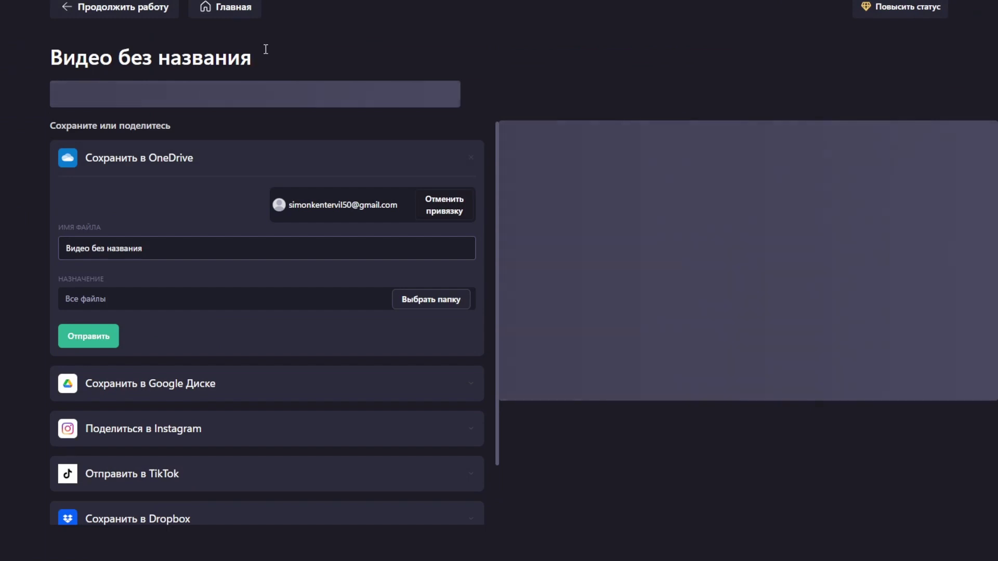
pyautogui.press('BackSpace')
pyautogui.press('BackSpace')
pyautogui.press('BackSpace')
pyautogui.press('BackSpace')
pyautogui.press('BackSpace')
pyautogui.press('BackSpace')
pyautogui.press('BackSpace')
pyautogui.press('BackSpace')
pyautogui.press('BackSpace')
pyautogui.press('BackSpace')
pyautogui.press('BackSpace')
pyautogui.press('BackSpace')
pyautogui.press('BackSpace')
pyautogui.press('BackSpace')
pyautogui.press('BackSpace')
pyautogui.press('BackSpace')
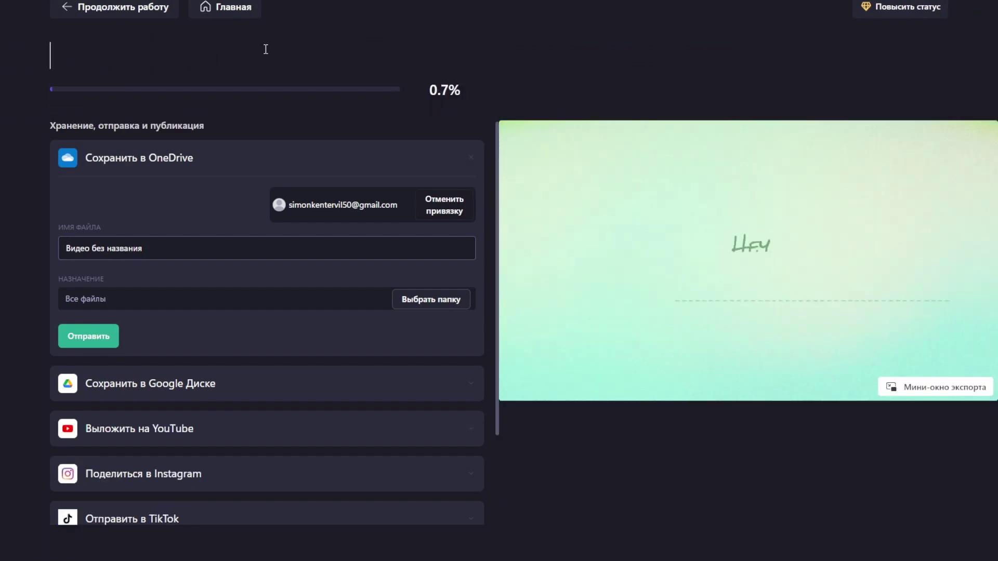
pyautogui.write('Майстерклас')
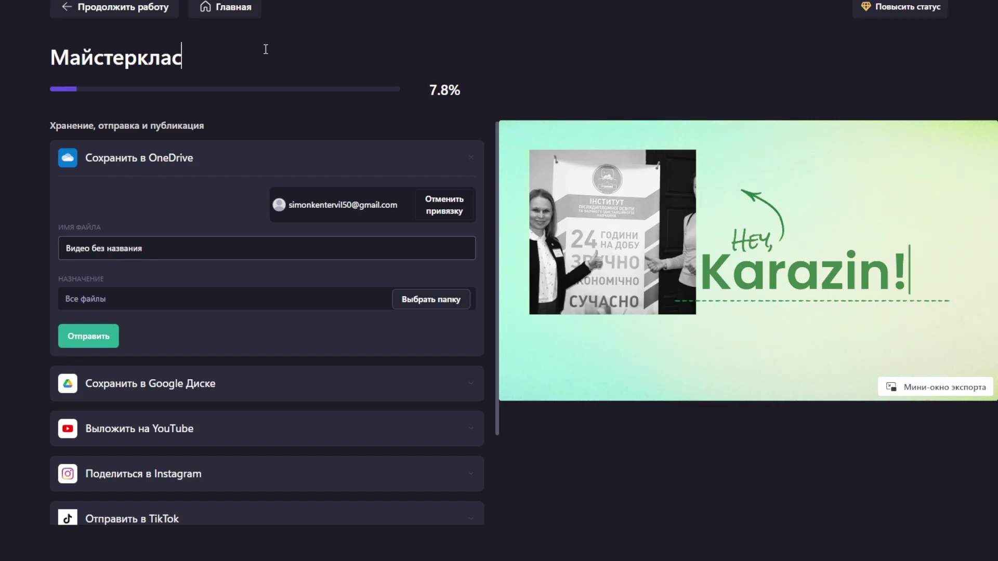
pyautogui.write(' 111')
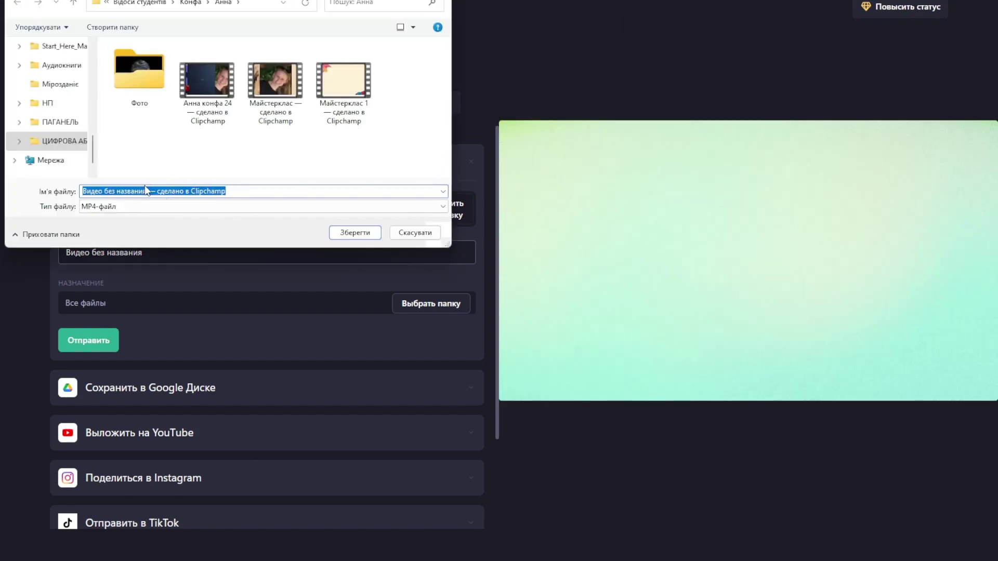
# Step: Save the exported MP4 file to the computer under the name "Майстерклас1111"
pyautogui.click(244, 190)
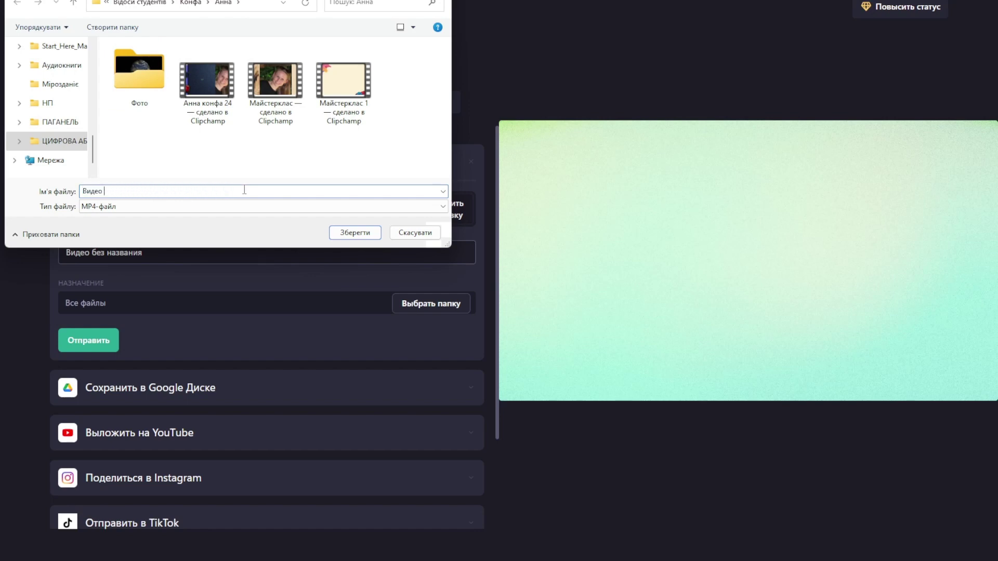
pyautogui.write('Майстер')
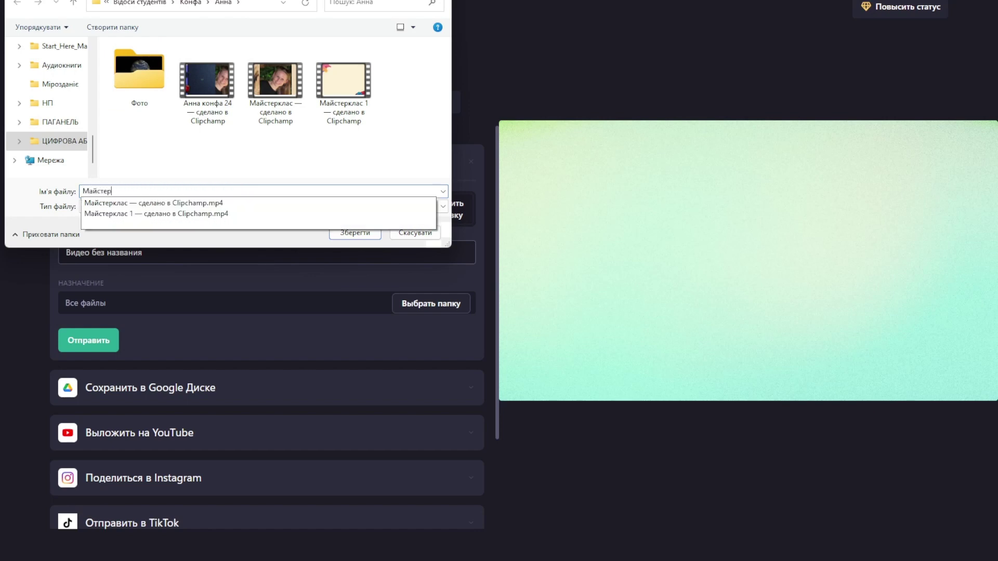
pyautogui.write('класт')
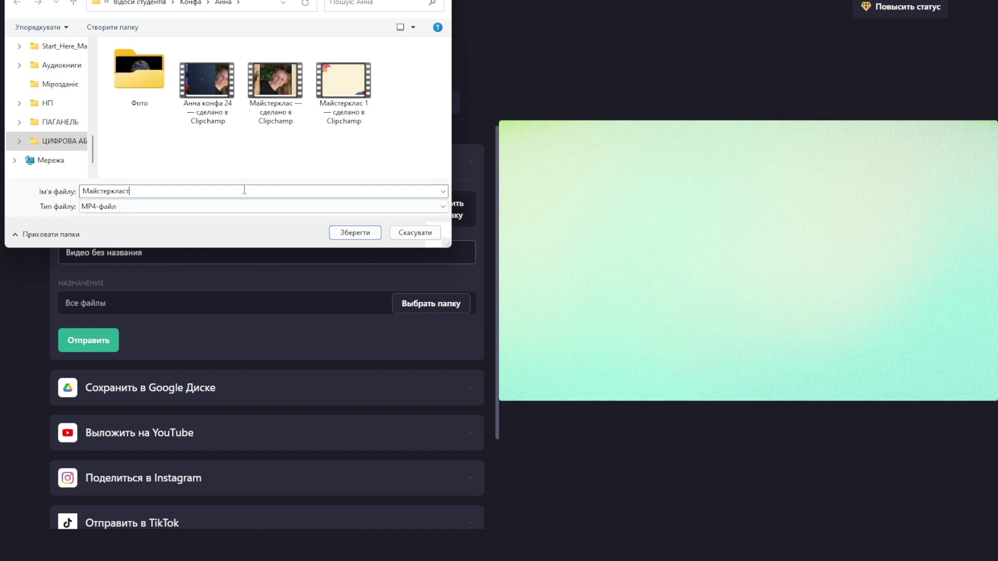
pyautogui.press('BackSpace')
pyautogui.write('1111')
pyautogui.press('Tab')
pyautogui.click(352, 230)
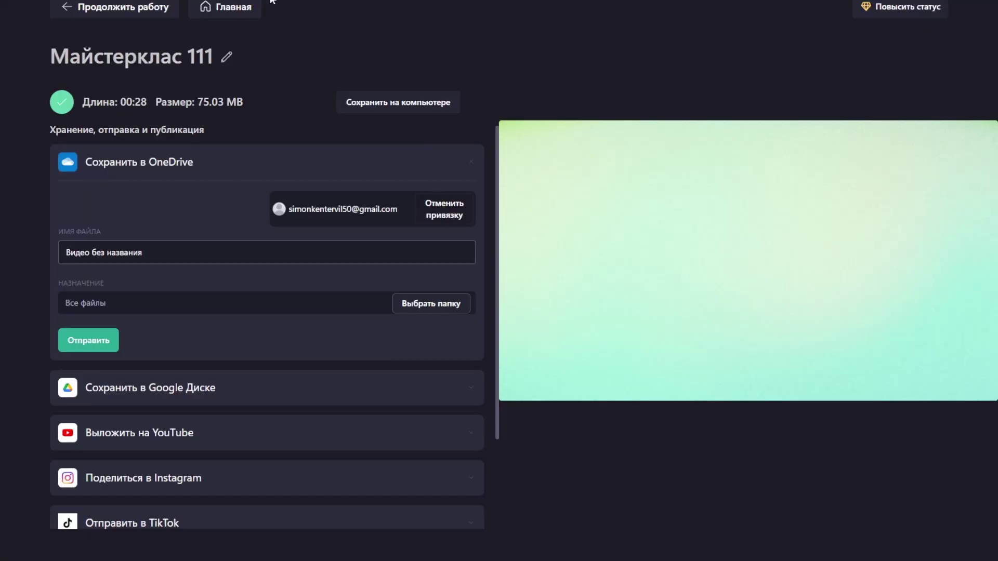
# Step: Return from the export page to the project editor and look over its timeline tracks
pyautogui.click(112, 17)
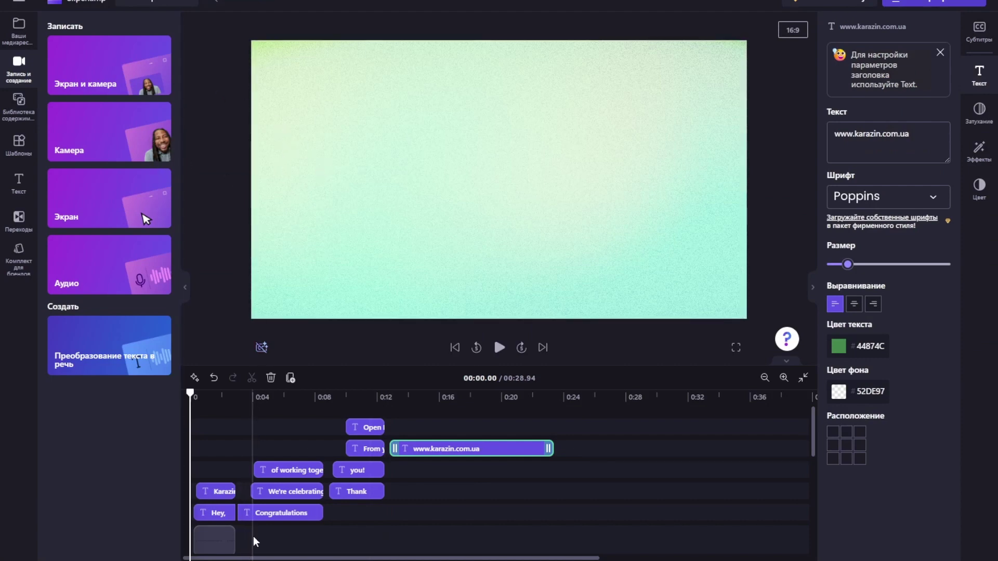
pyautogui.scroll(-5, 254, 537)
pyautogui.scroll(5, 254, 537)
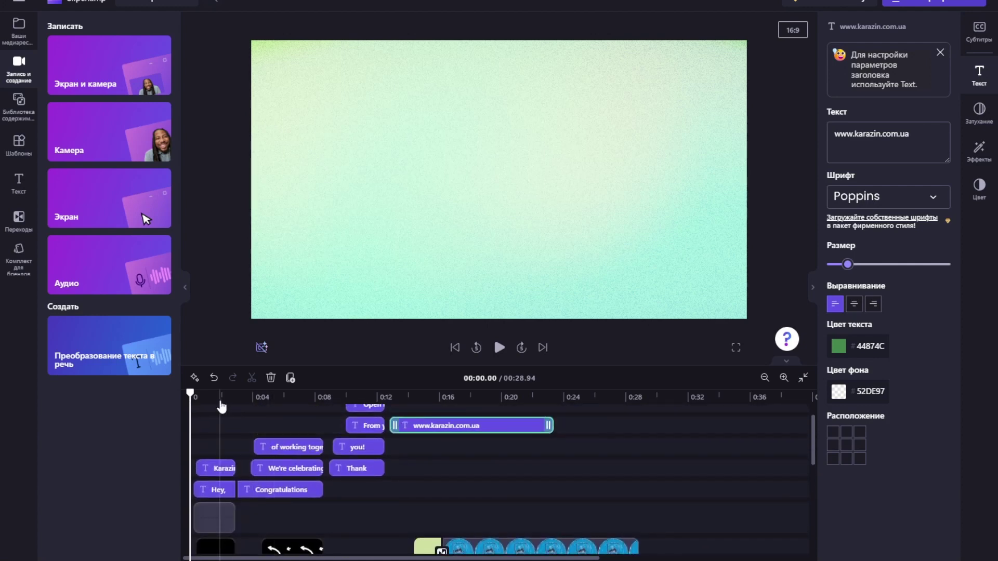
# Step: Look through the text styles and the full transitions library, and examine the timeline tracks
pyautogui.click(20, 184)
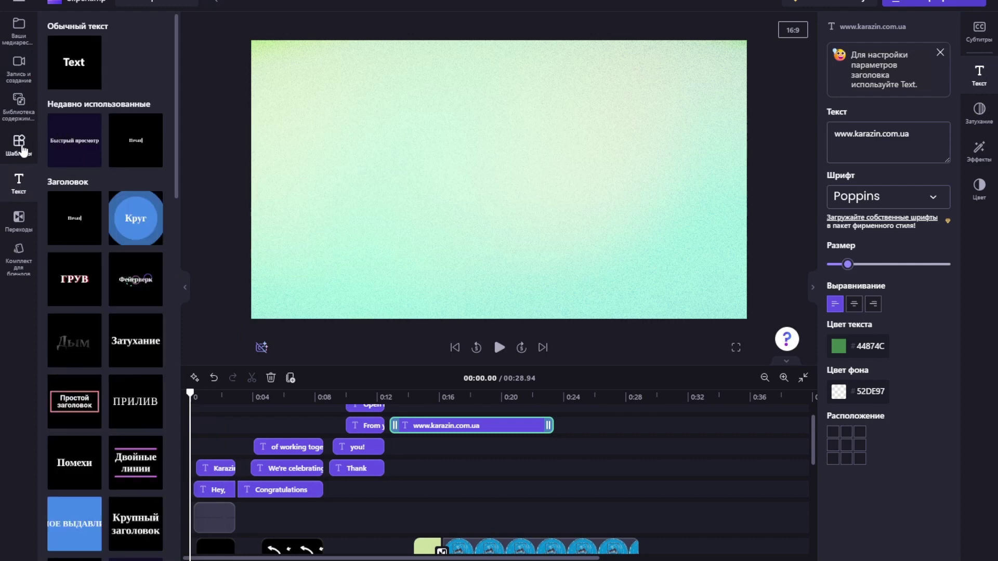
pyautogui.click(18, 218)
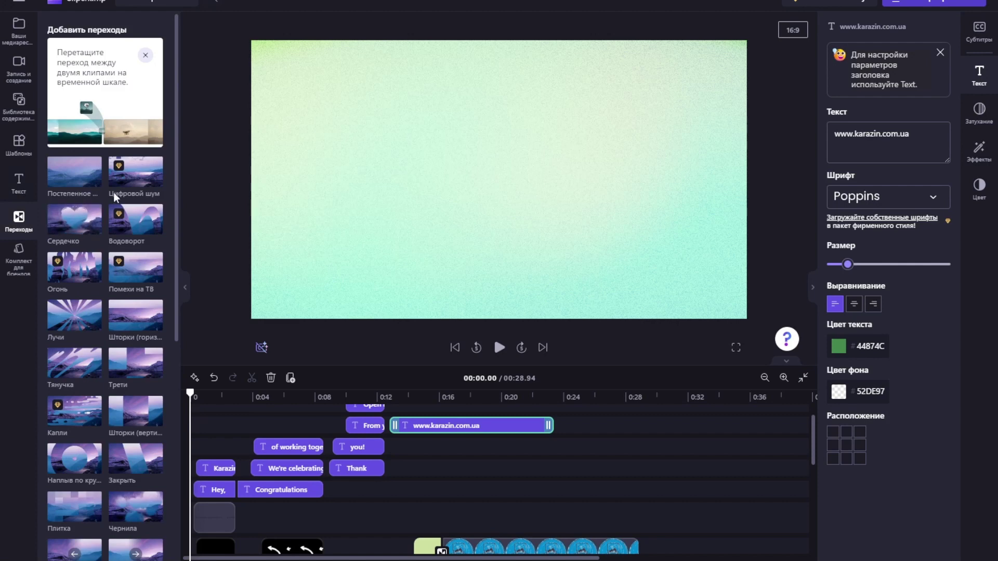
pyautogui.moveTo(121, 170)
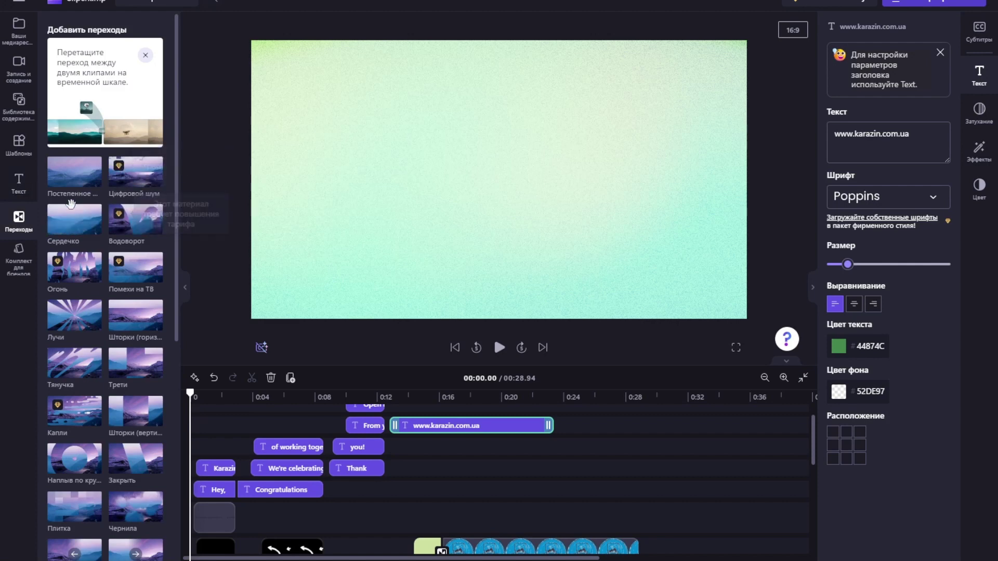
pyautogui.scroll(-7, 117, 413)
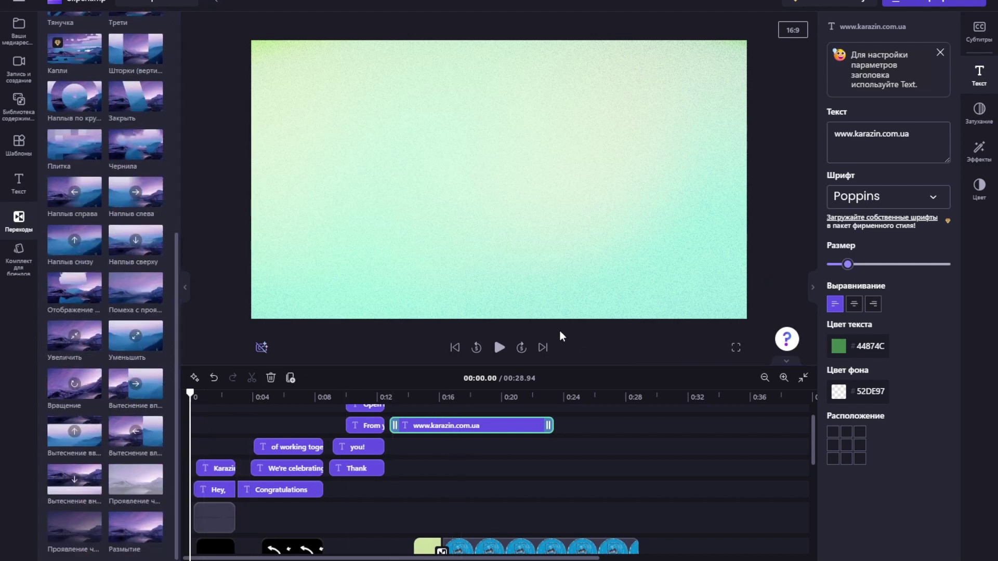
pyautogui.scroll(1, 360, 506)
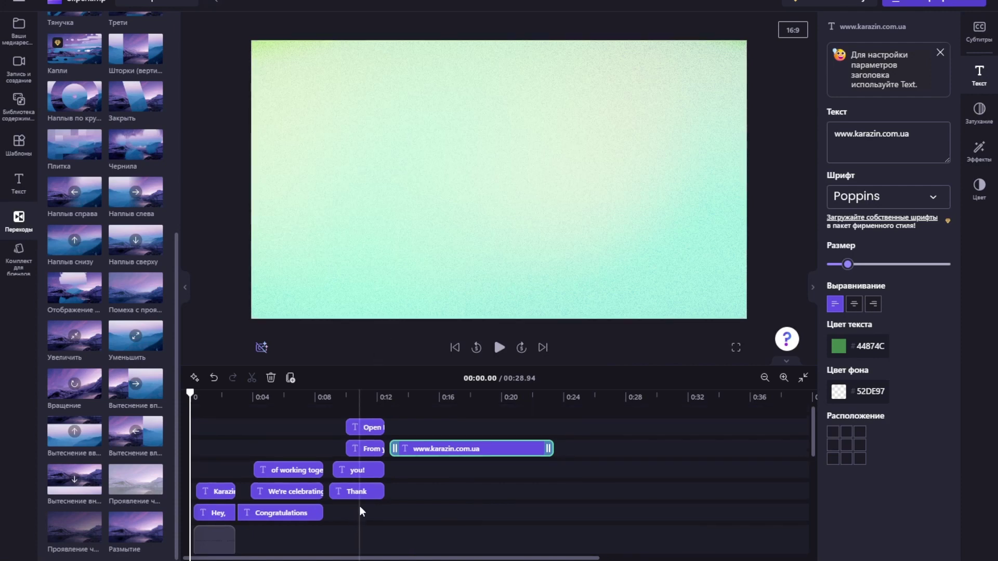
pyautogui.click(19, 70)
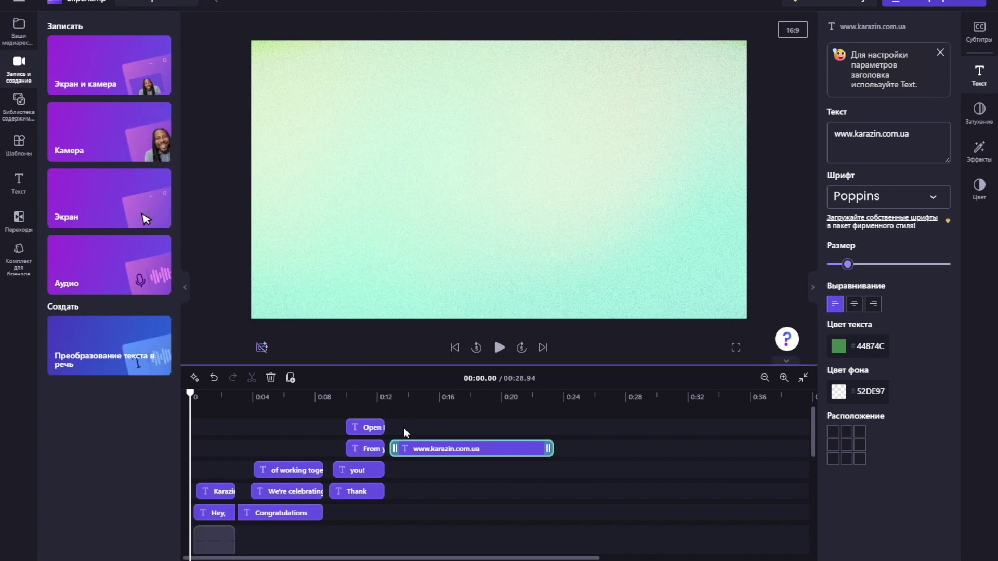
pyautogui.scroll(-5, 427, 512)
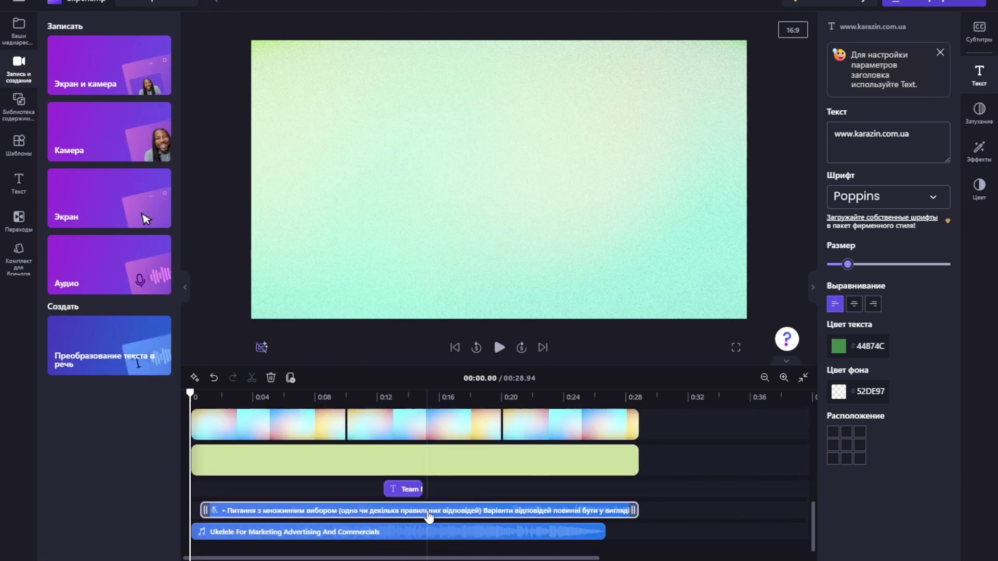
pyautogui.scroll(3, 451, 448)
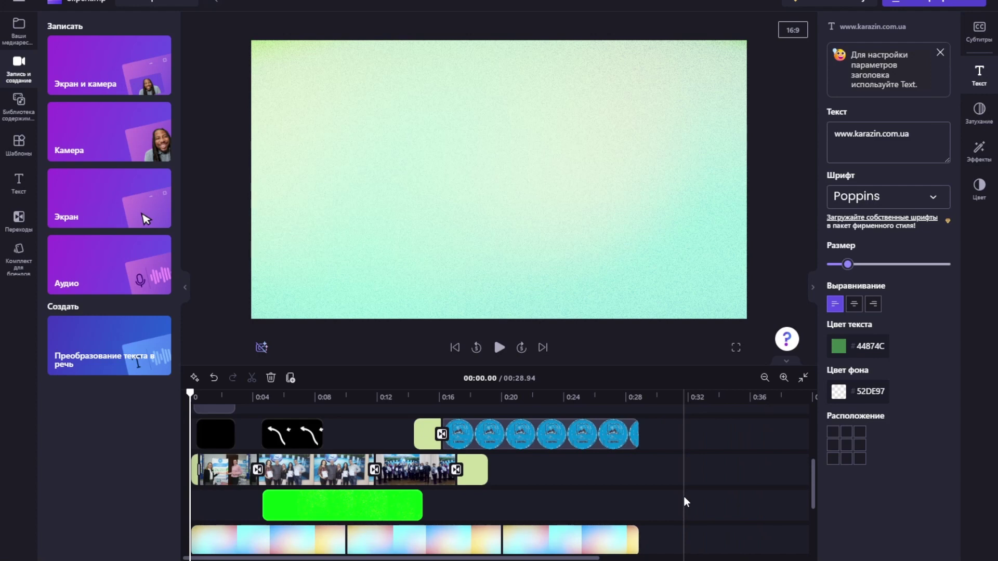
# Step: Examine the transition before the blue logo clip and the white looping arrow's effects, colour and speed settings with the playhead at 00:06.22
pyautogui.click(441, 436)
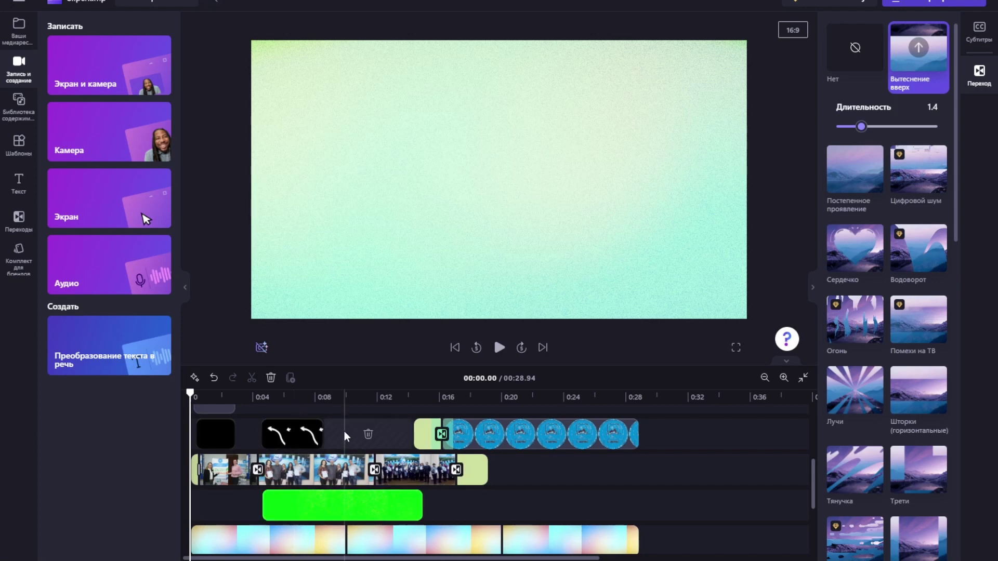
pyautogui.scroll(2, 345, 434)
pyautogui.click(297, 498)
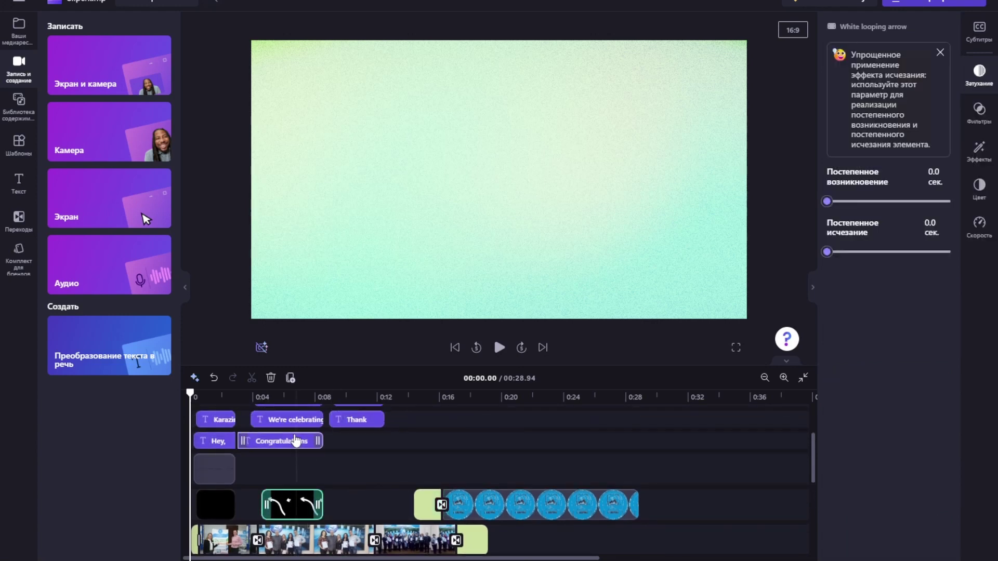
pyautogui.click(288, 401)
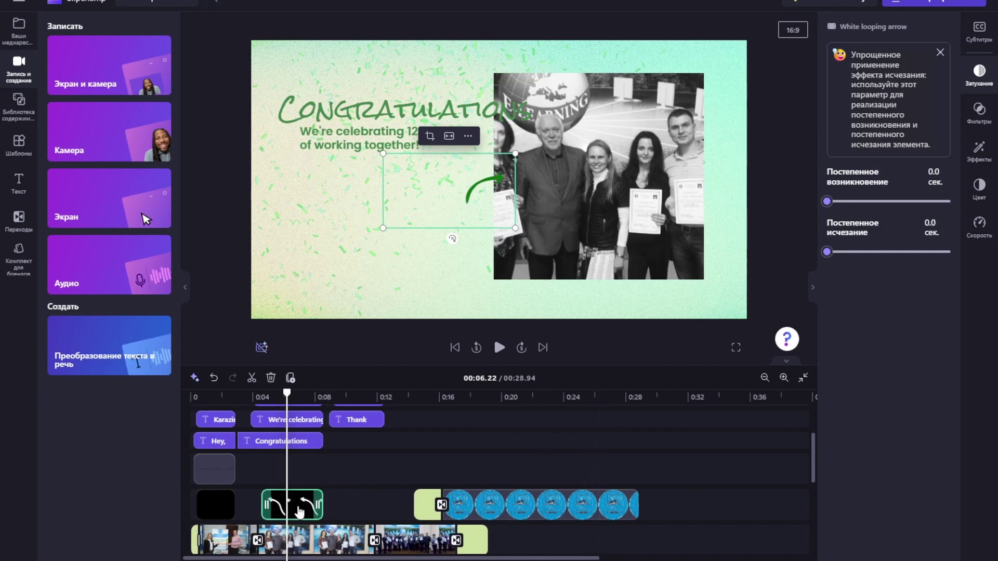
pyautogui.click(980, 150)
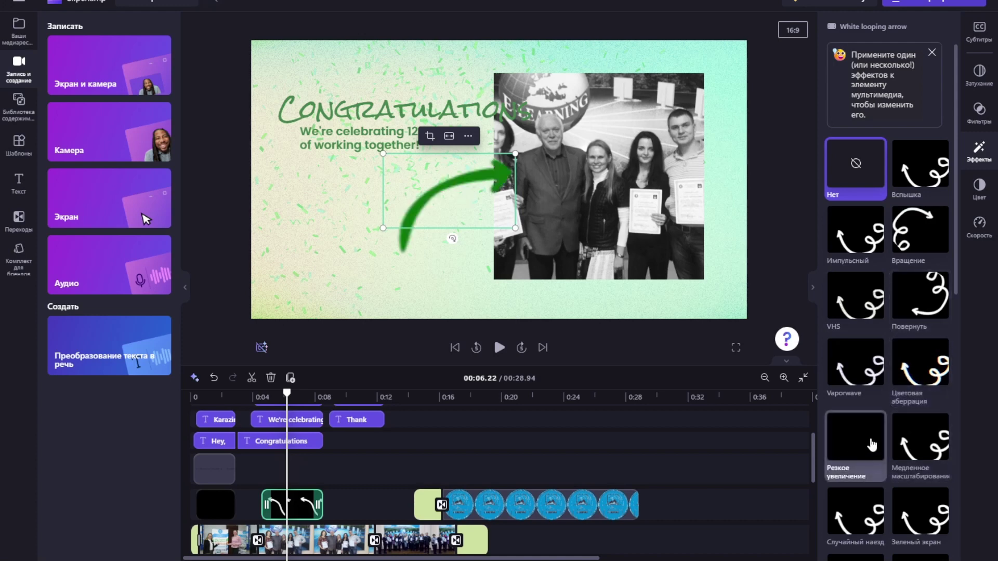
pyautogui.click(979, 188)
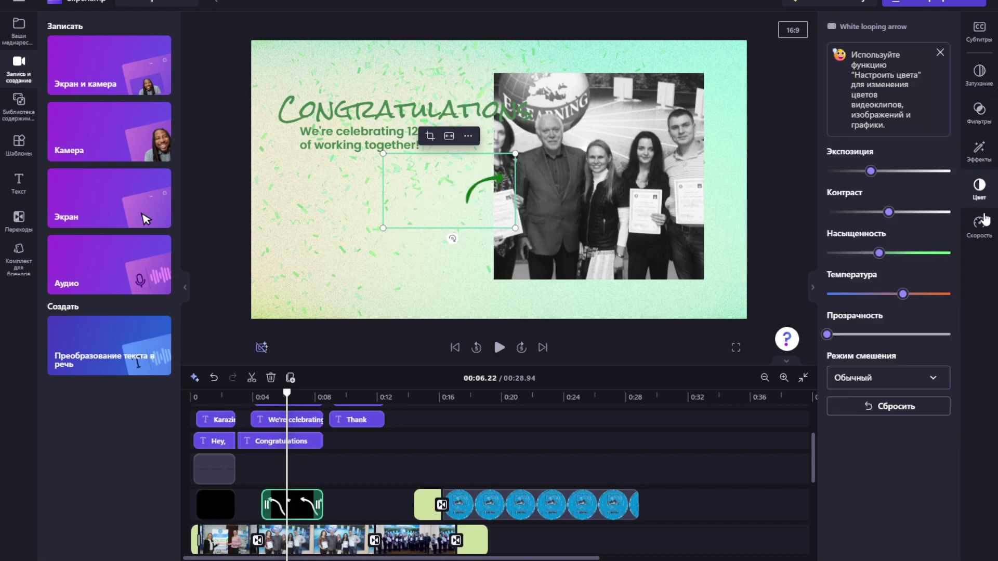
pyautogui.click(986, 234)
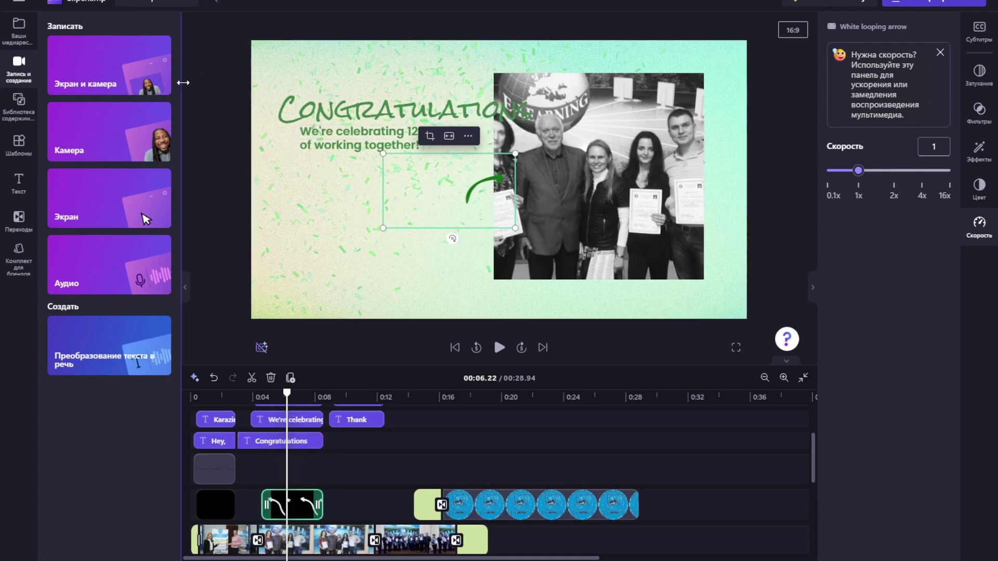
pyautogui.click(202, 117)
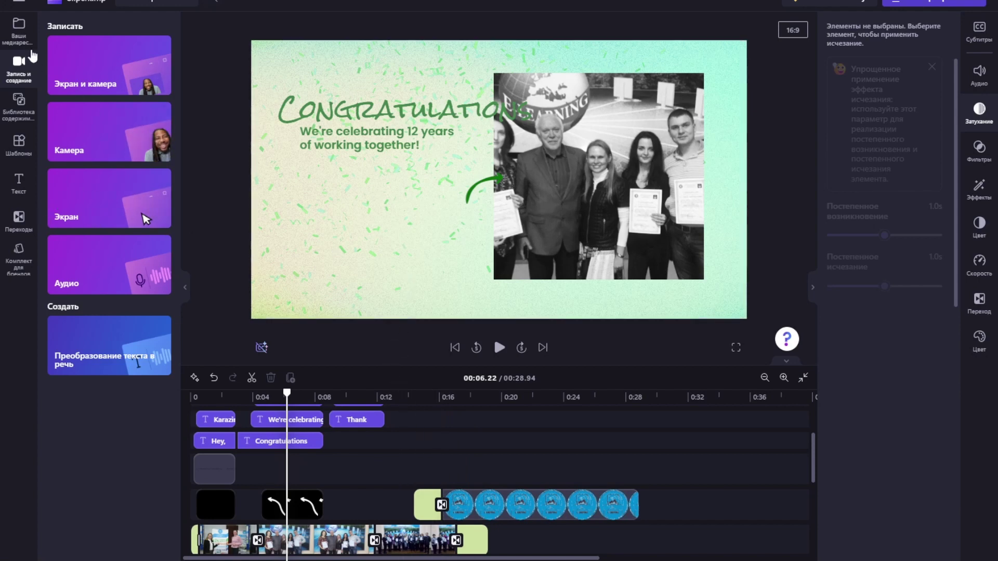
# Step: Browse the video template categories and look through the templates in the Facebook ads category
pyautogui.click(17, 148)
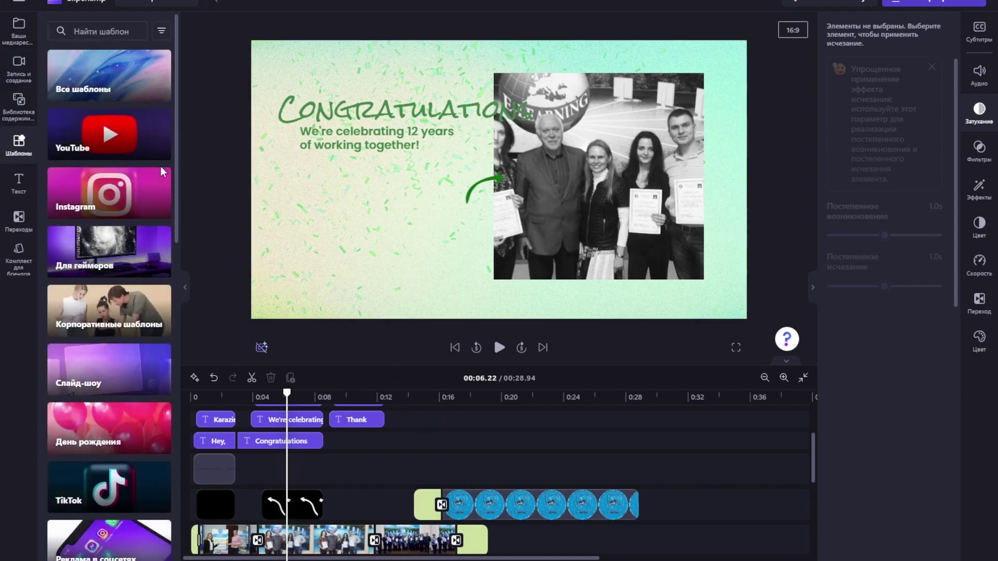
pyautogui.scroll(-10, 106, 262)
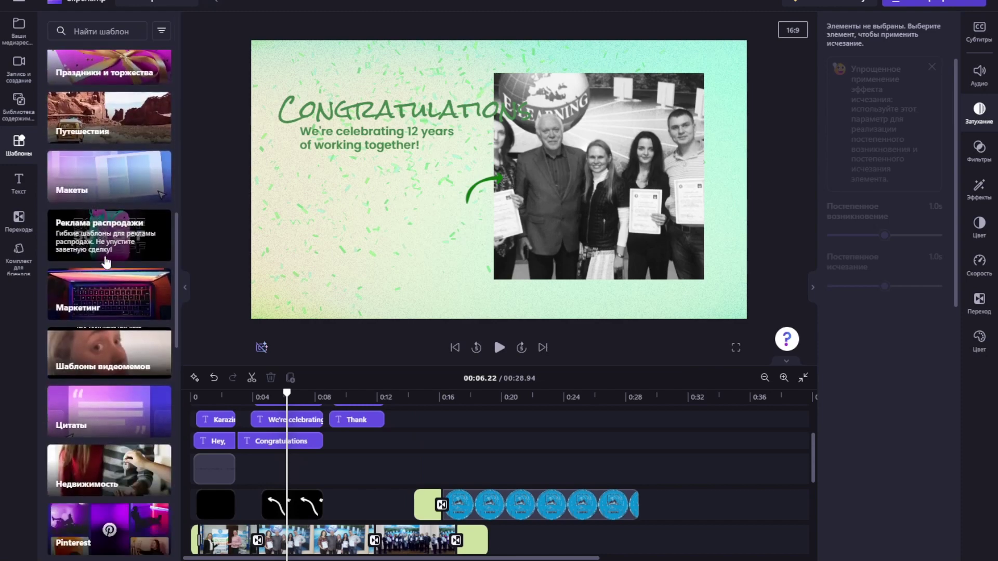
pyautogui.scroll(-10, 107, 262)
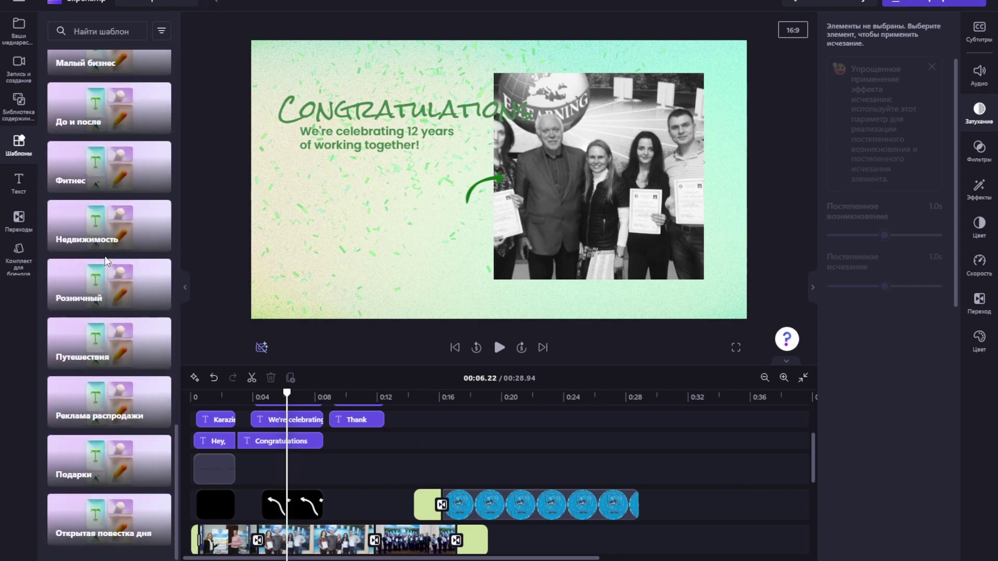
pyautogui.scroll(15, 107, 261)
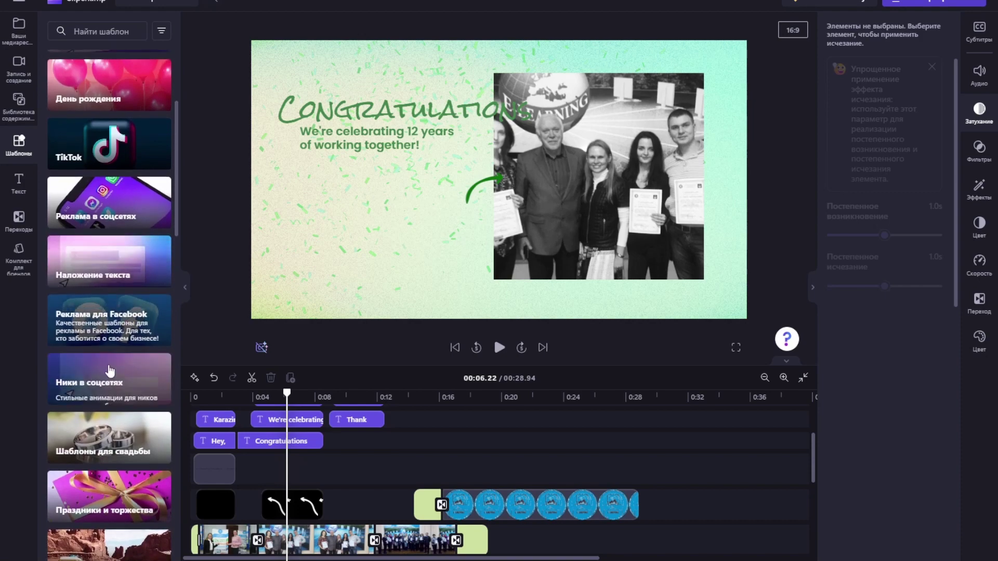
pyautogui.click(143, 321)
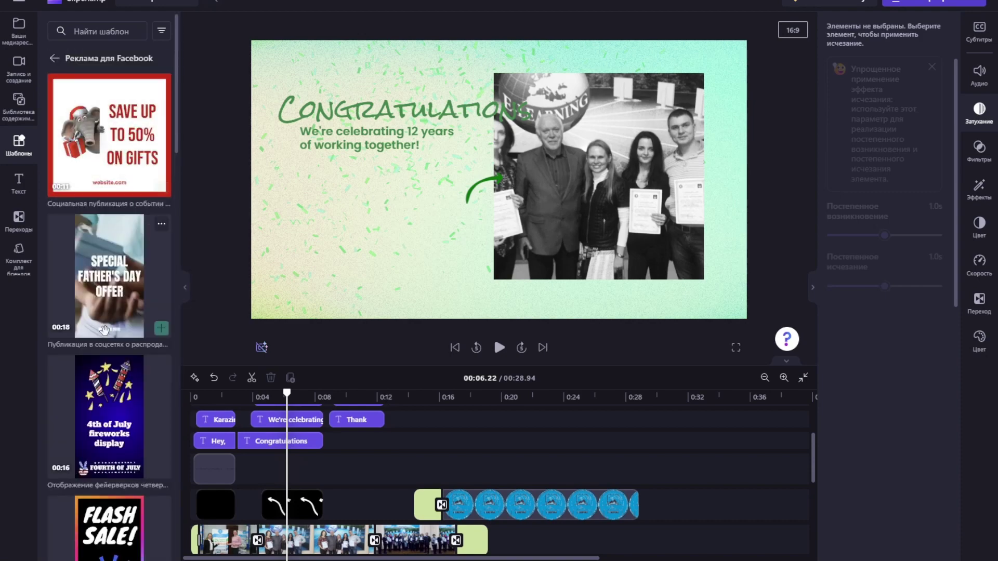
pyautogui.scroll(-20, 104, 331)
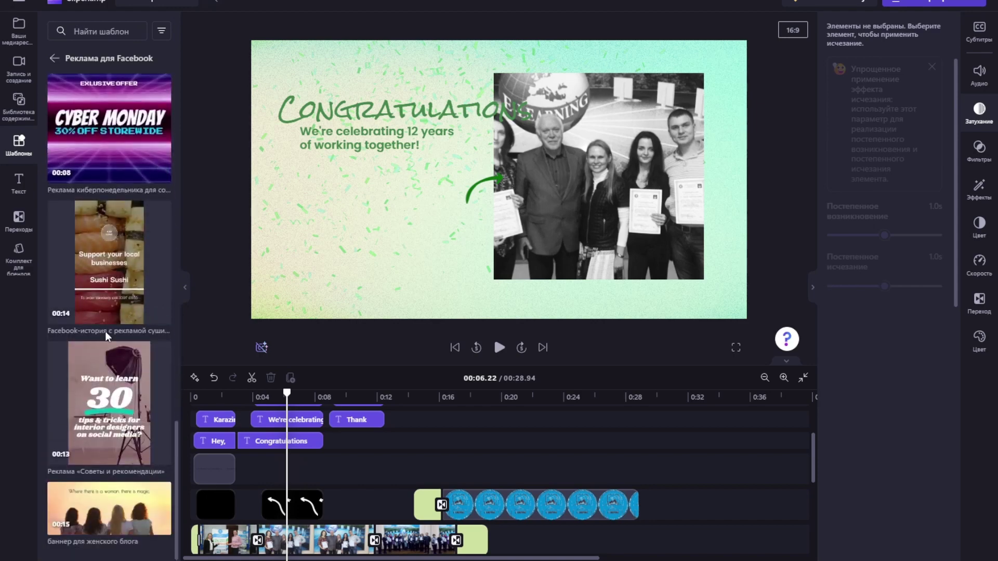
pyautogui.scroll(3, 105, 332)
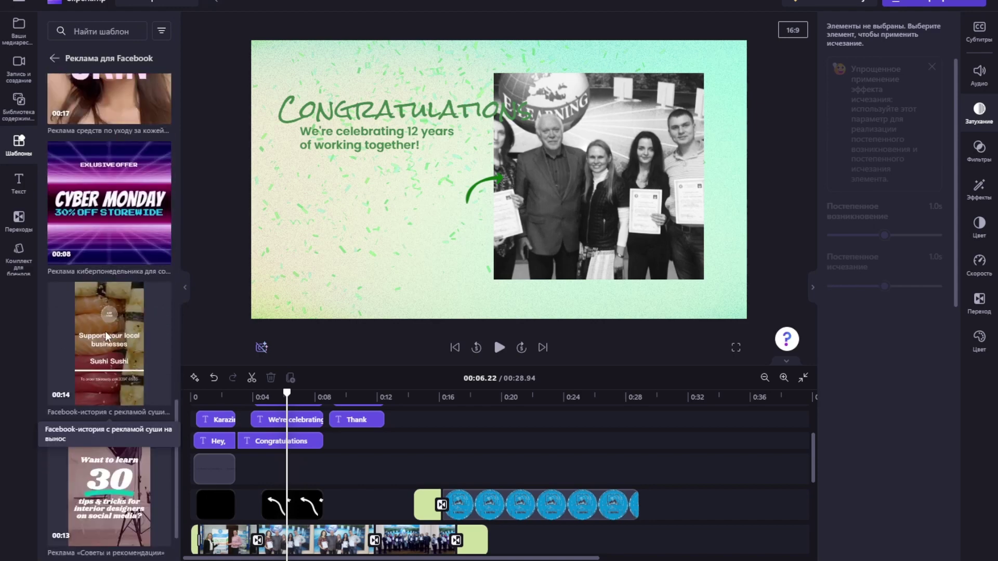
pyautogui.scroll(-3, 83, 259)
pyautogui.scroll(20, 84, 260)
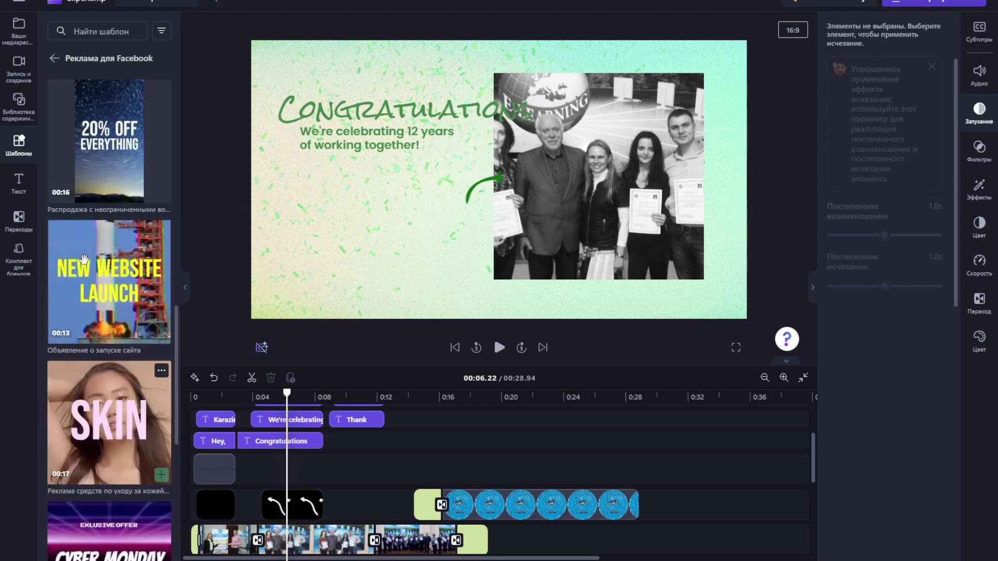
# Step: Return to the template category list and look through its themes again
pyautogui.click(28, 136)
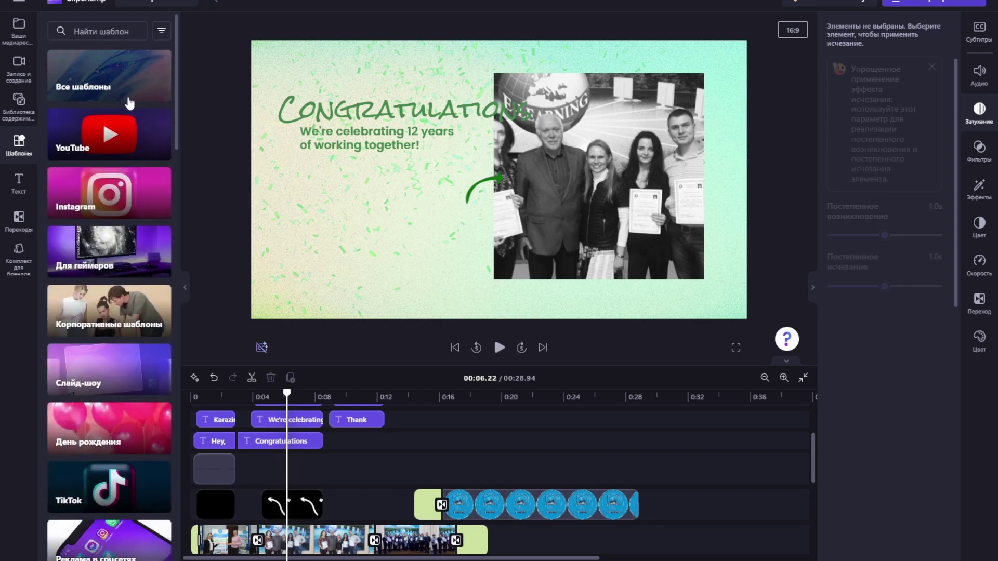
pyautogui.scroll(-3, 130, 375)
pyautogui.scroll(-2, 128, 366)
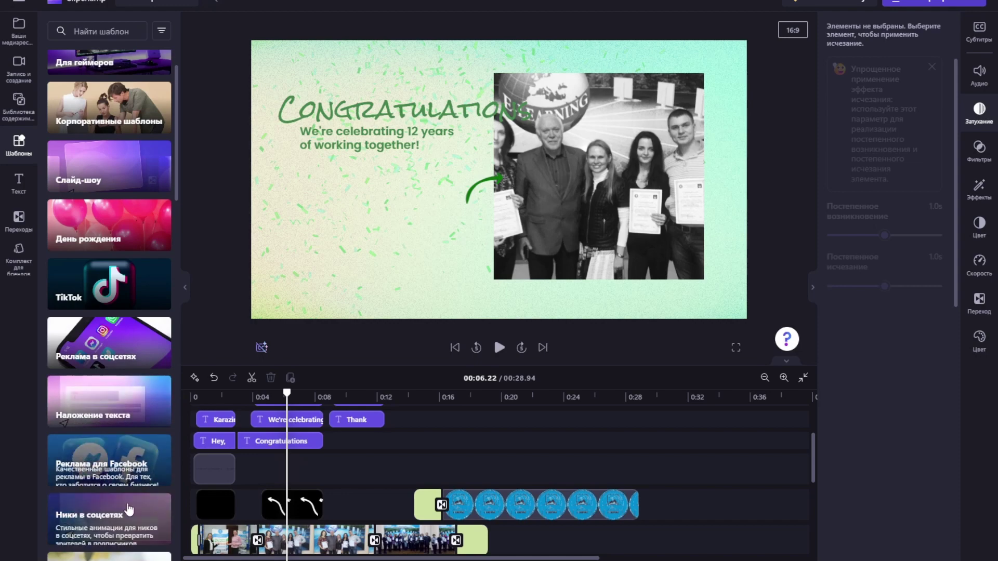
pyautogui.scroll(-15, 136, 494)
pyautogui.scroll(-5, 127, 512)
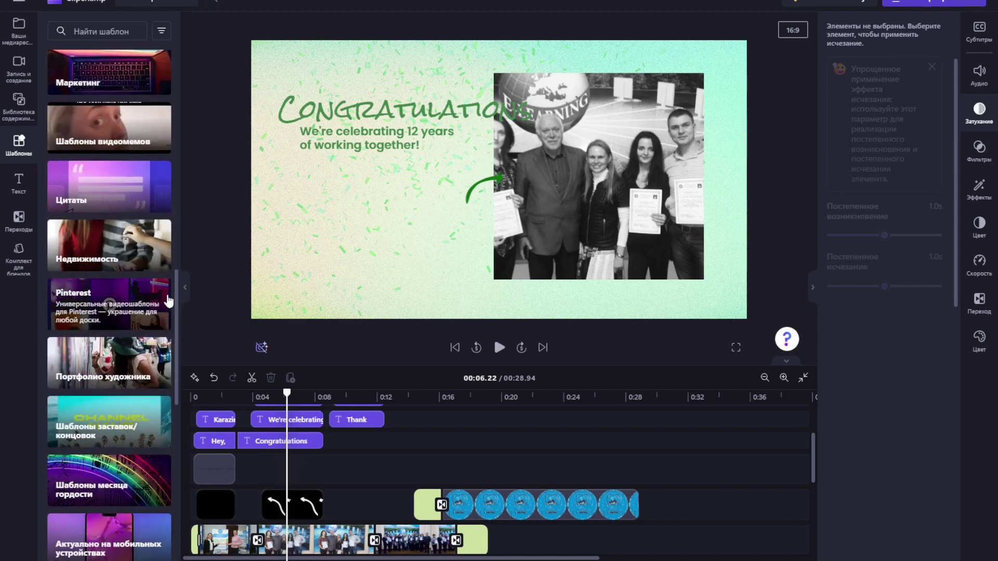
pyautogui.scroll(20, 129, 227)
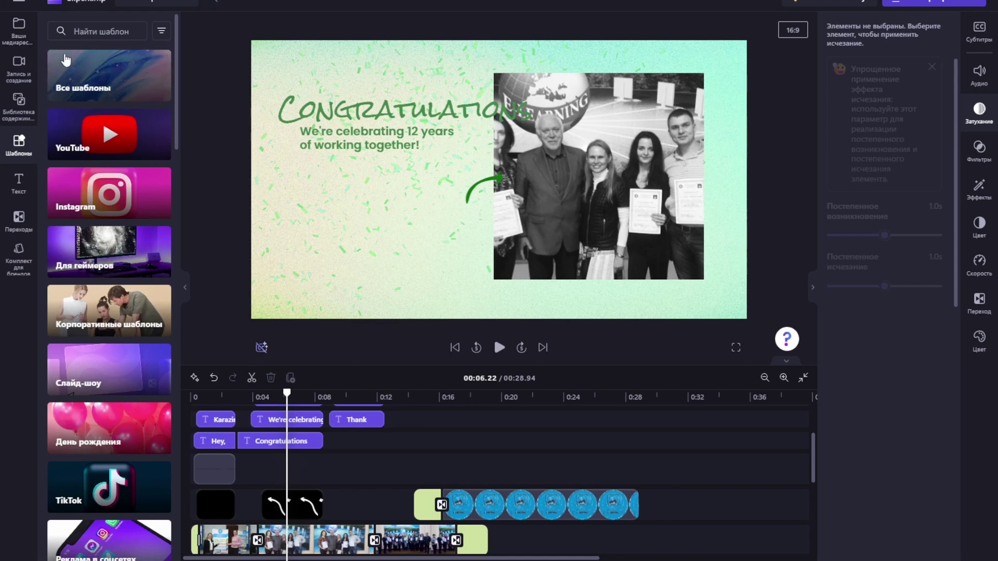
# Step: Open the combined screen and camera recording setup, look over its options, and close it without recording
pyautogui.click(21, 65)
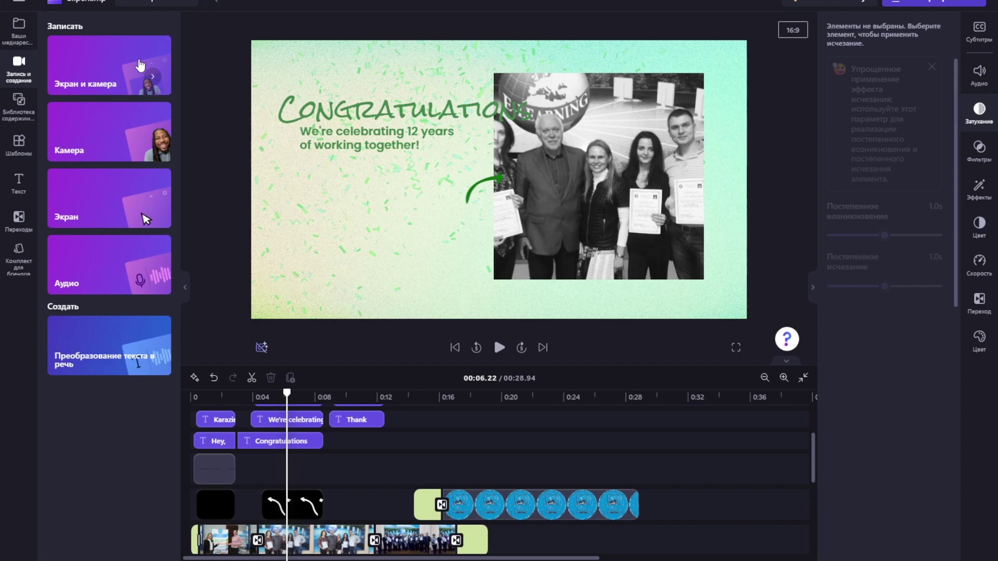
pyautogui.click(95, 73)
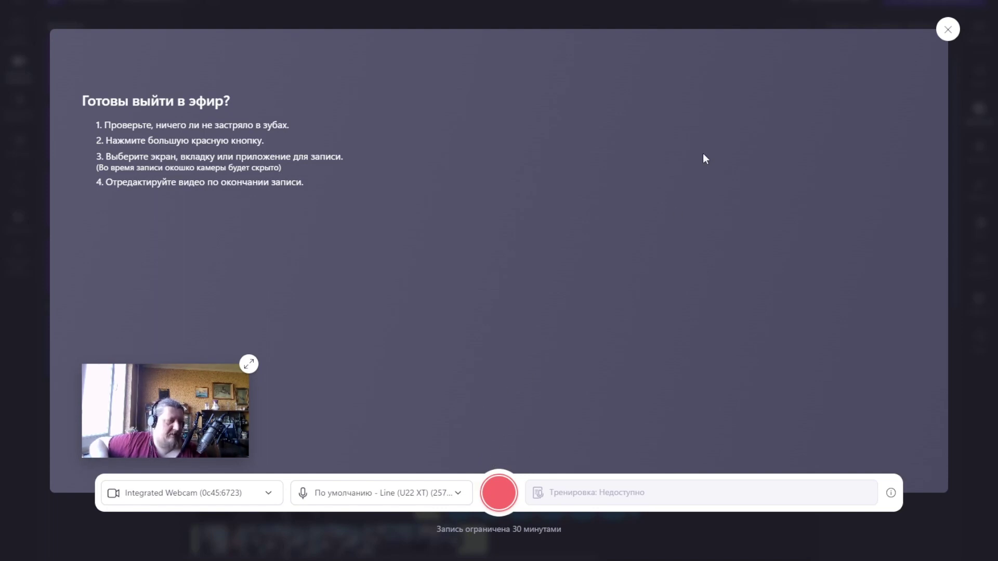
pyautogui.click(949, 29)
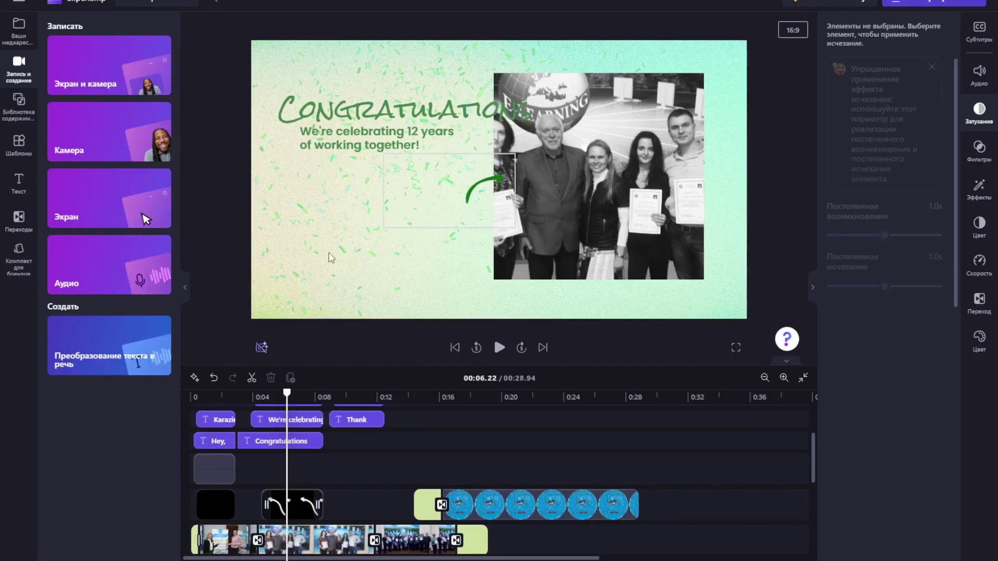